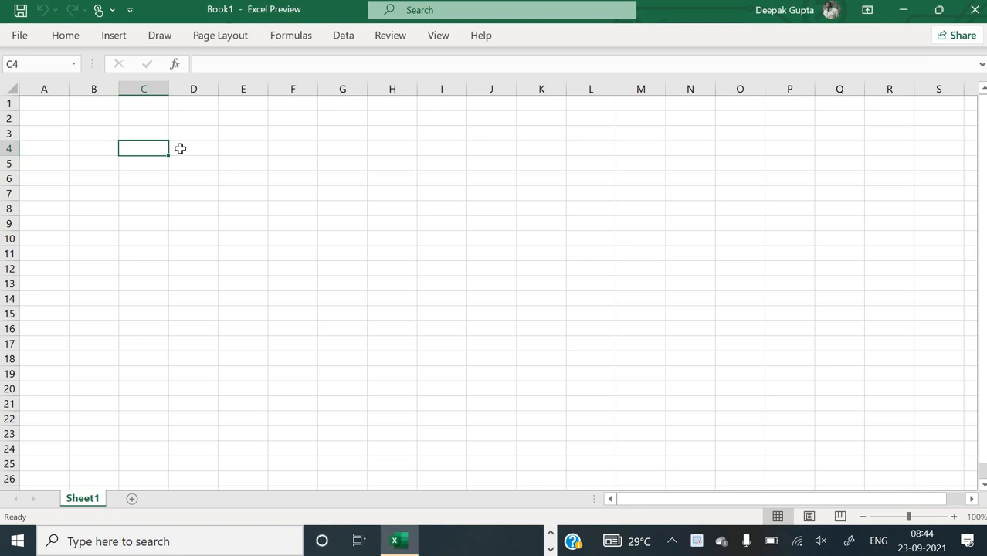
{"action": "left_click", "coordinate": [171, 135]}
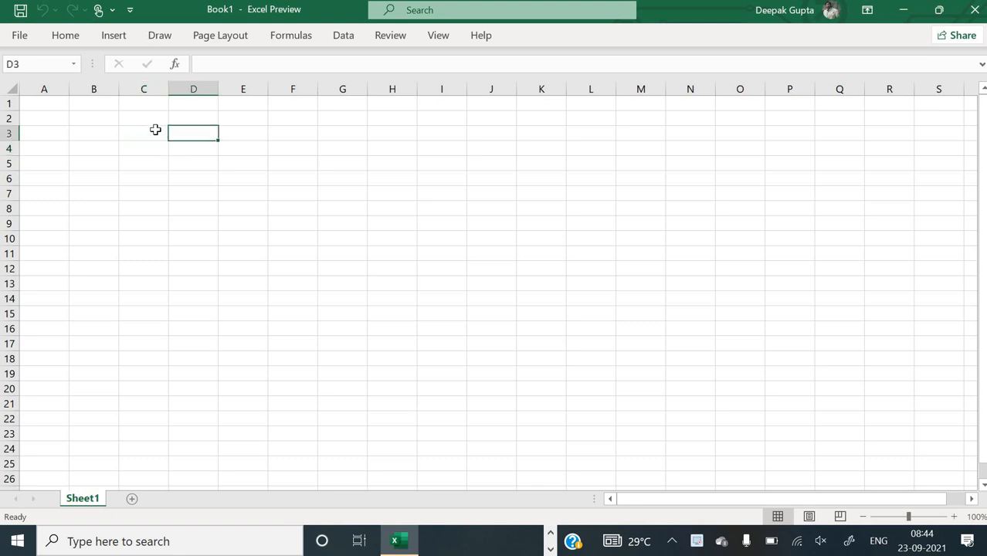
{"action": "left_click", "coordinate": [265, 150]}
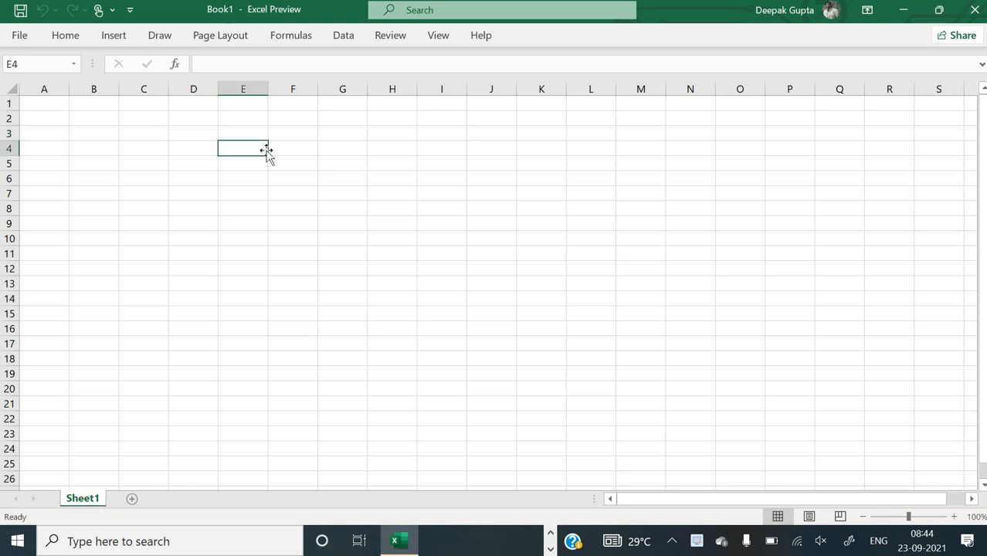
{"action": "left_click", "coordinate": [220, 122]}
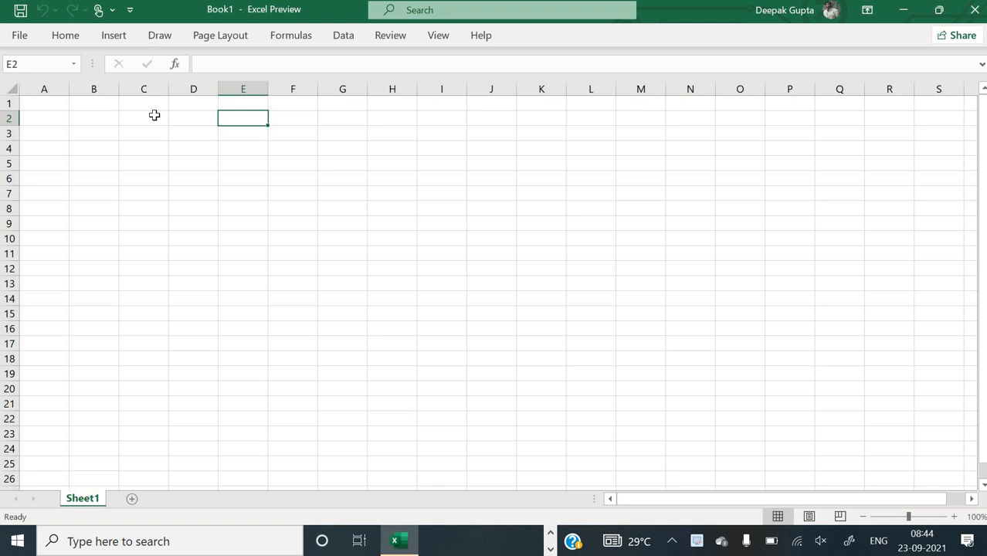
Step: Enter the heading Employee Code in cell A1
{"action": "left_click", "coordinate": [54, 107]}
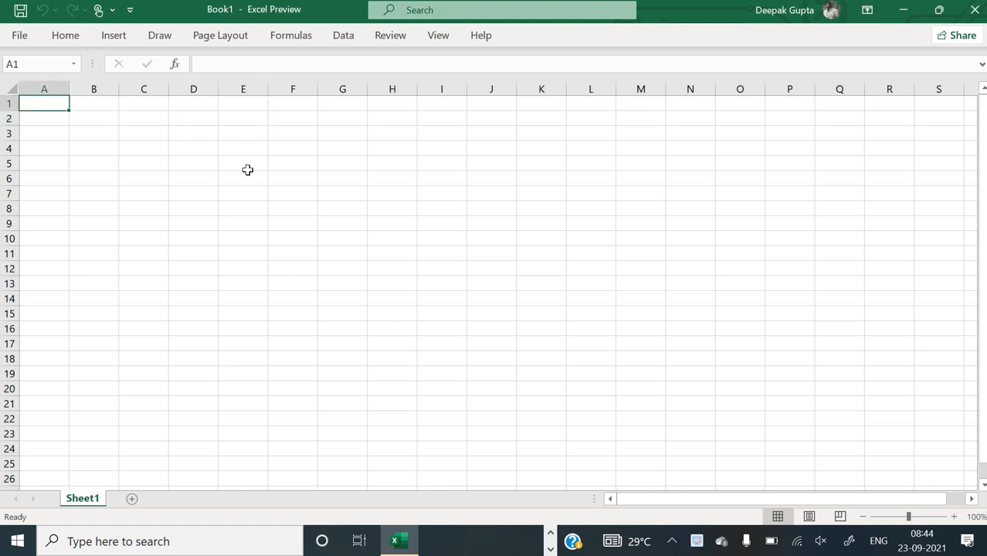
{"action": "type", "text": "Employee"}
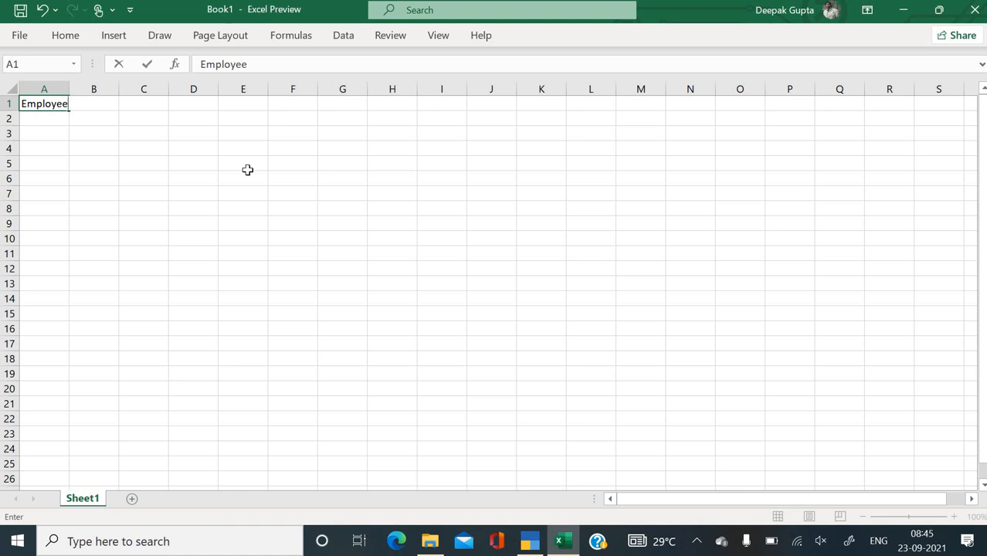
{"action": "type", "text": "Code"}
{"action": "key", "text": "Return"}
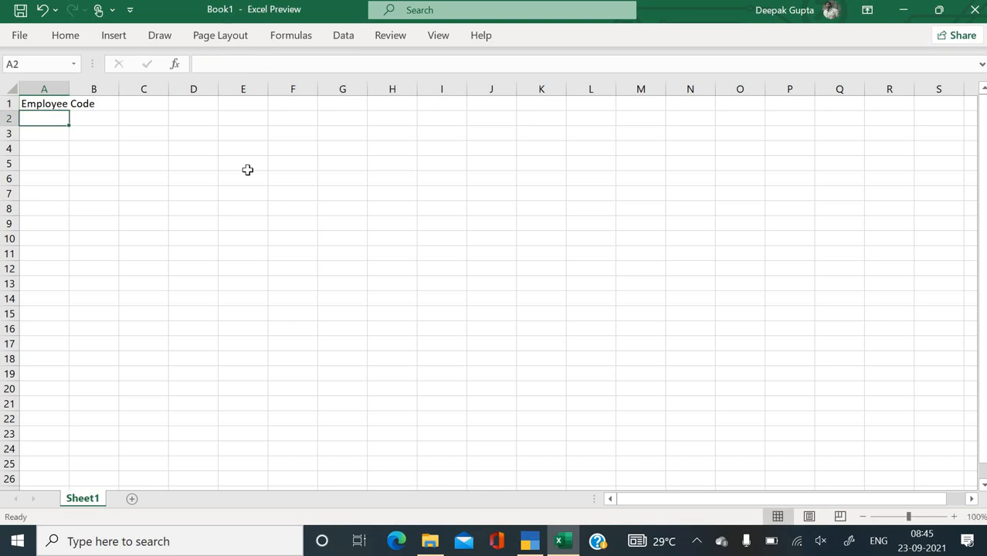
Step: Magnify the worksheet view to 190%
{"action": "left_click", "coordinate": [955, 516]}
{"action": "left_click", "coordinate": [955, 516]}
{"action": "left_click", "coordinate": [955, 516]}
{"action": "left_click", "coordinate": [955, 516]}
{"action": "left_click", "coordinate": [955, 516]}
{"action": "left_click", "coordinate": [954, 517]}
{"action": "left_click", "coordinate": [955, 516]}
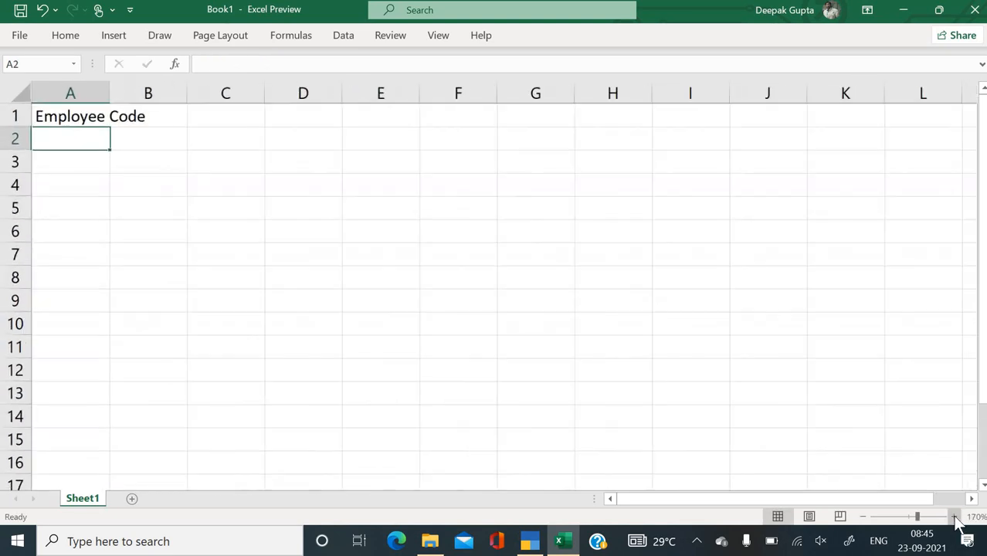
{"action": "left_click", "coordinate": [955, 516]}
{"action": "left_click", "coordinate": [954, 516]}
{"action": "left_click", "coordinate": [136, 124]}
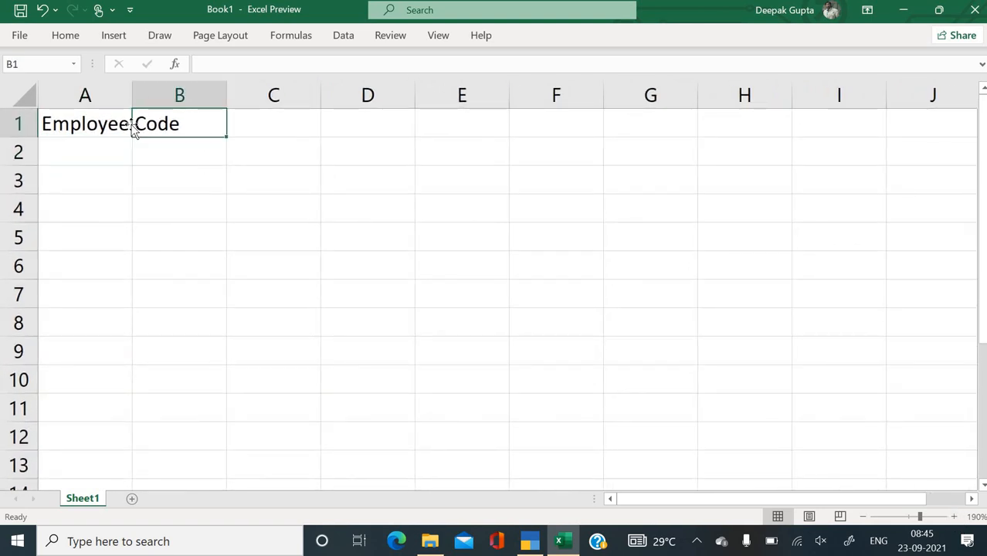
{"action": "left_click", "coordinate": [90, 122]}
{"action": "key", "text": "F2"}
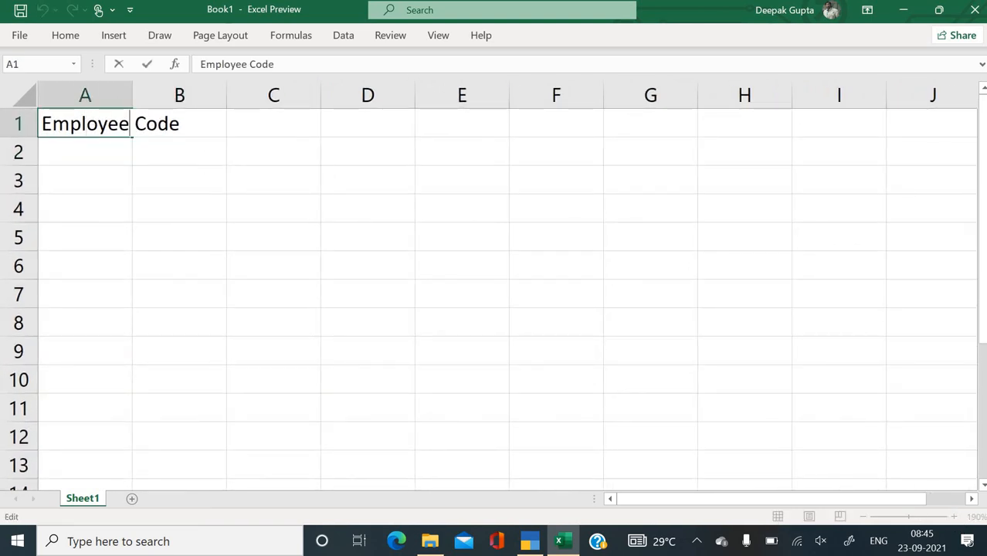
{"action": "key", "text": "Escape"}
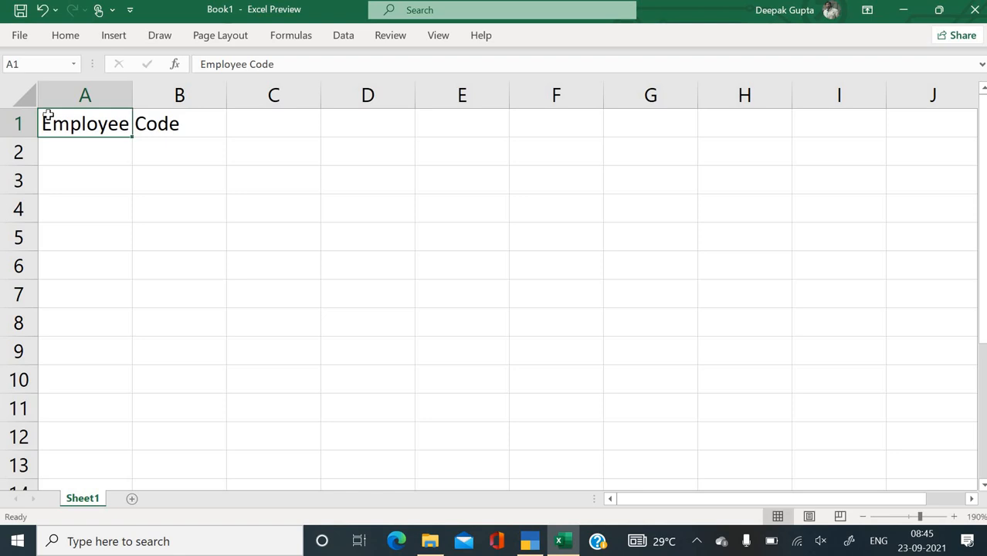
Step: Insert a line break after Employee in the A1 heading and widen column A so the word fits on one line
{"action": "left_click", "coordinate": [136, 126]}
{"action": "double_click", "coordinate": [130, 124]}
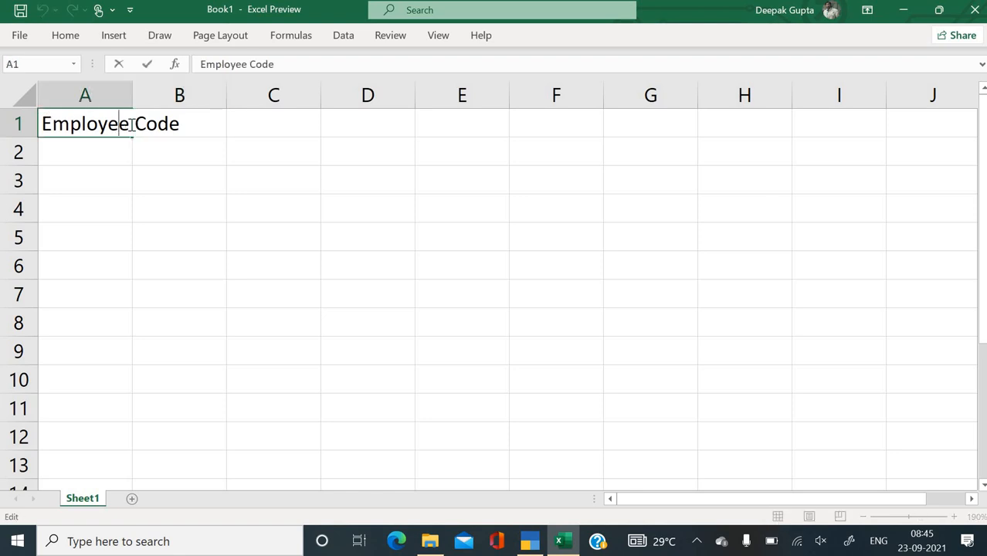
{"action": "left_click", "coordinate": [131, 124]}
{"action": "key", "text": "alt+Return"}
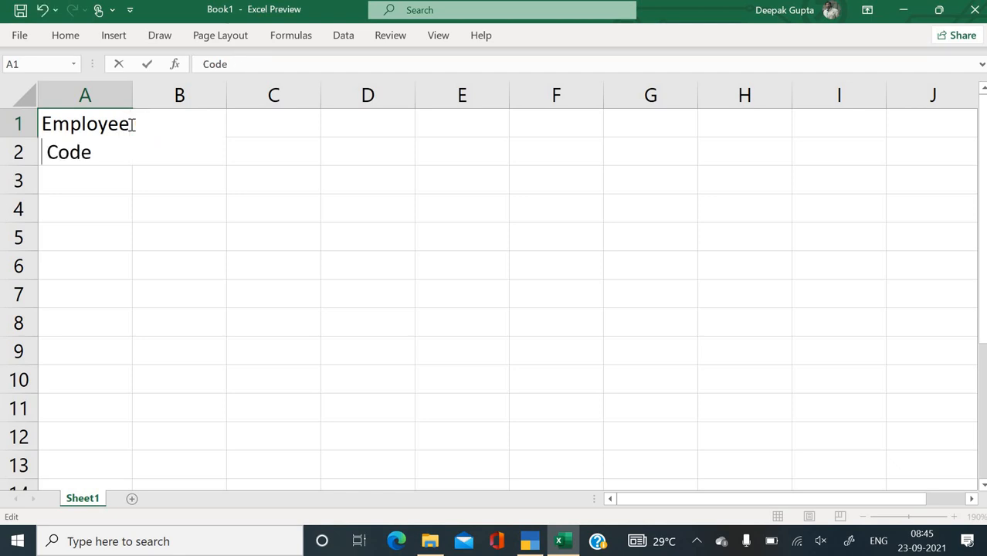
{"action": "left_click", "coordinate": [167, 210]}
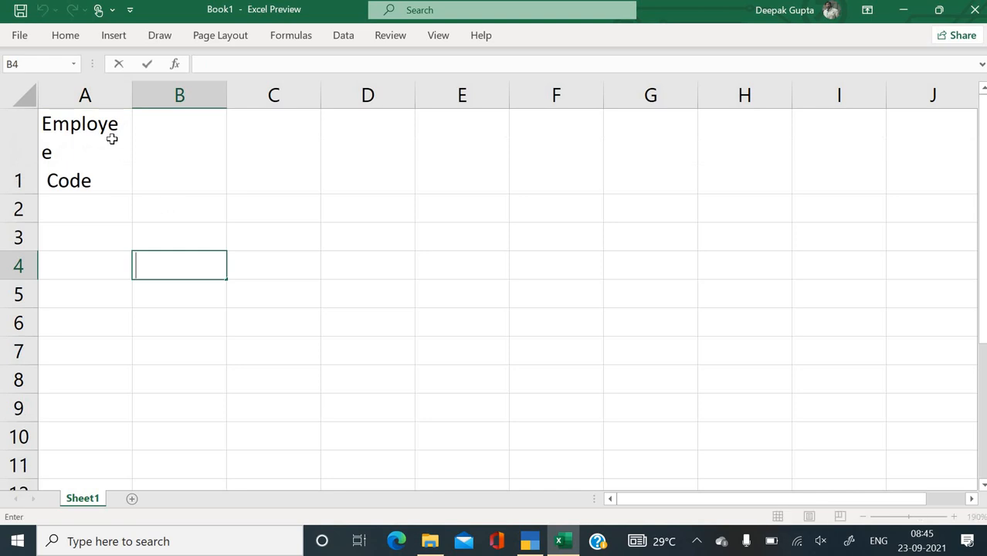
{"action": "left_click", "coordinate": [157, 152]}
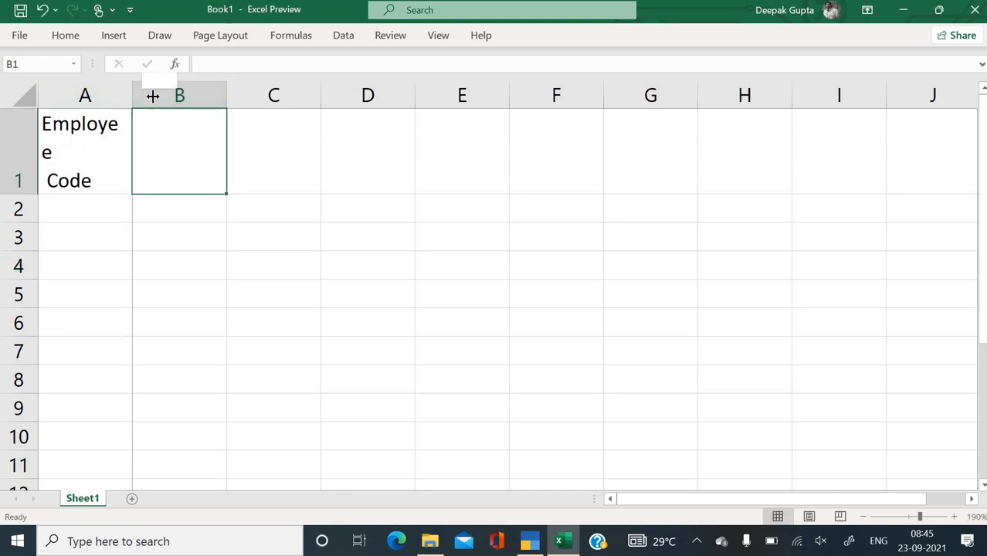
{"action": "left_click_drag", "start_coordinate": [153, 96], "coordinate": [152, 96]}
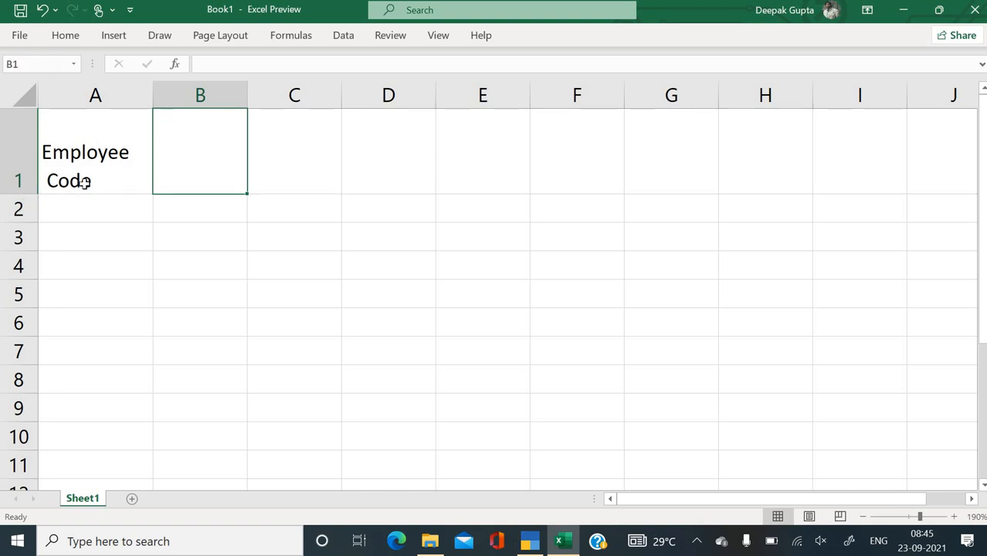
Step: Enter the heading Employee Name on two lines in B1, and fit column B's width and row 1's height to it
{"action": "type", "text": "Employee"}
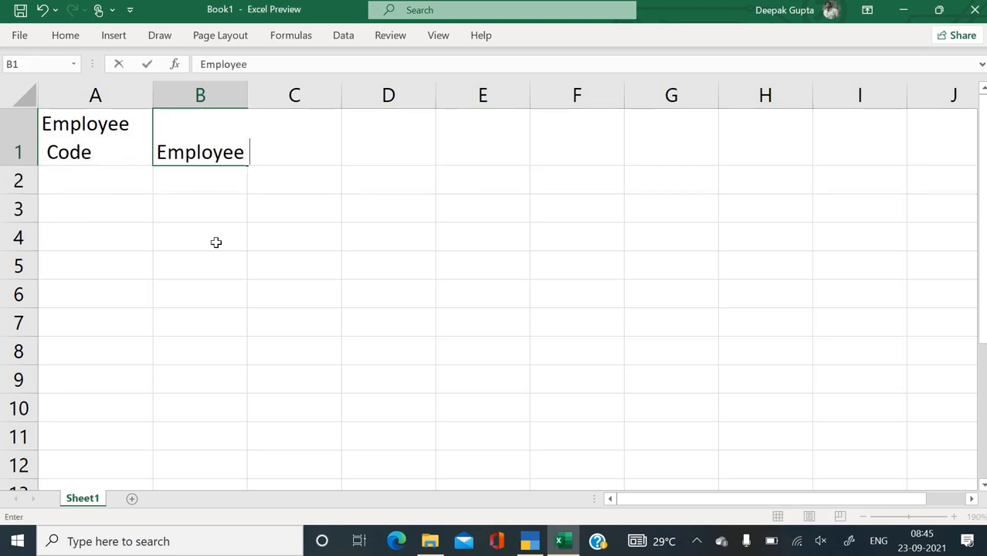
{"action": "key", "text": "alt+Return"}
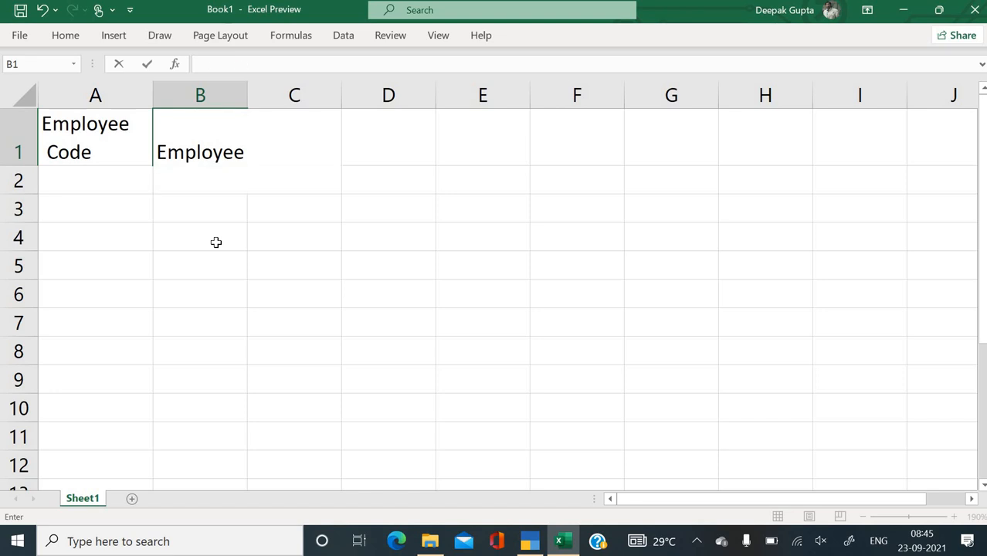
{"action": "type", "text": "Name"}
{"action": "key", "text": "Return"}
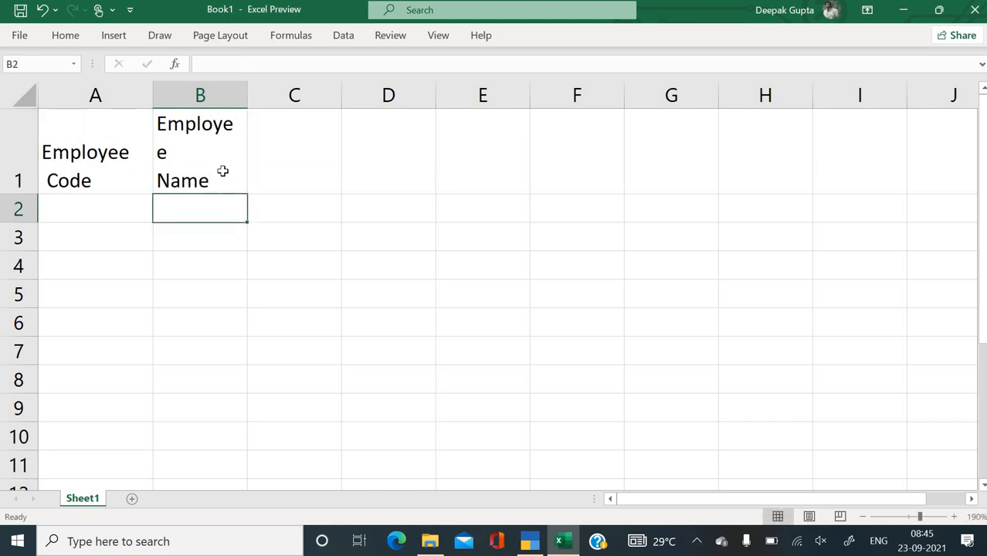
{"action": "left_click_drag", "start_coordinate": [246, 99], "coordinate": [258, 100]}
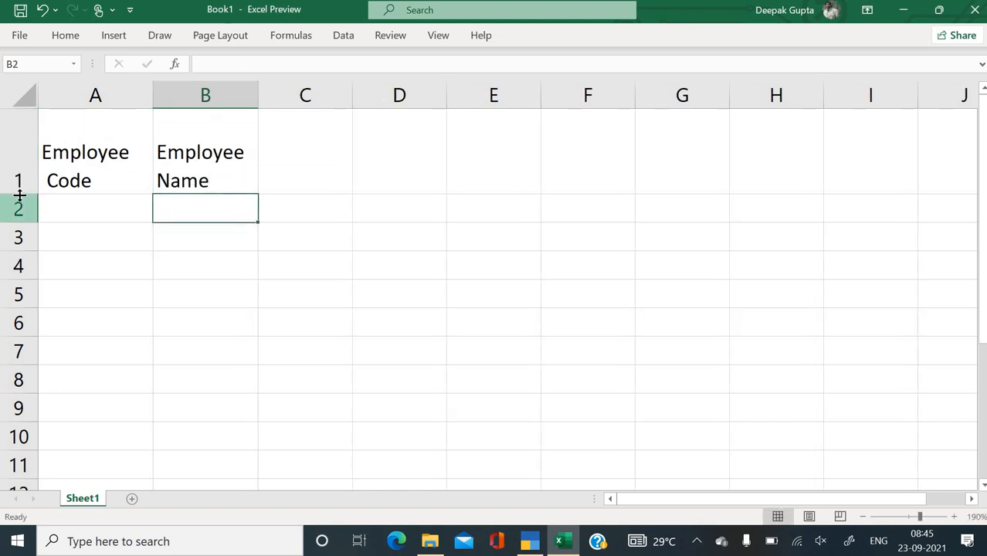
{"action": "double_click", "coordinate": [20, 194]}
Step: Enter the headings Dept in C1 and Basic in D1
{"action": "left_click", "coordinate": [282, 148]}
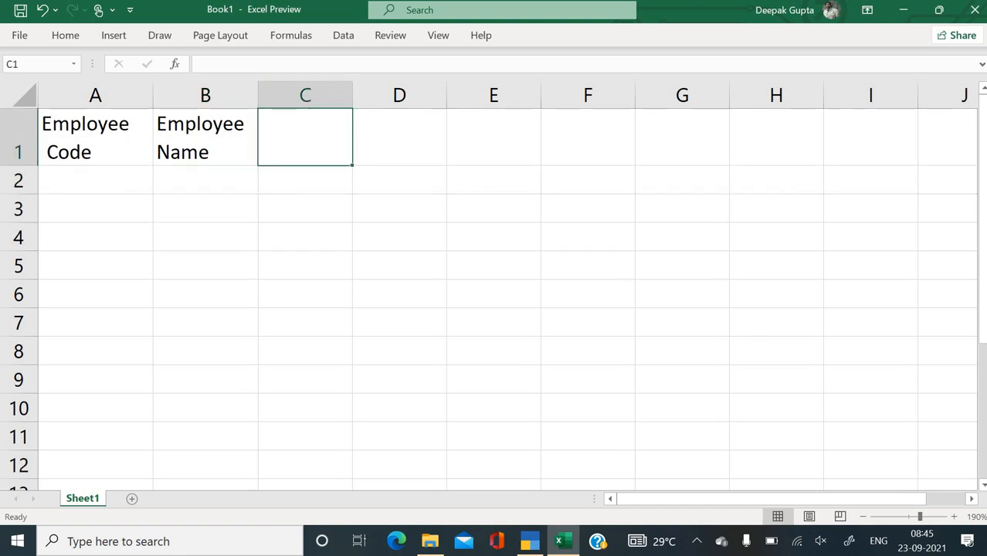
{"action": "type", "text": "Dept"}
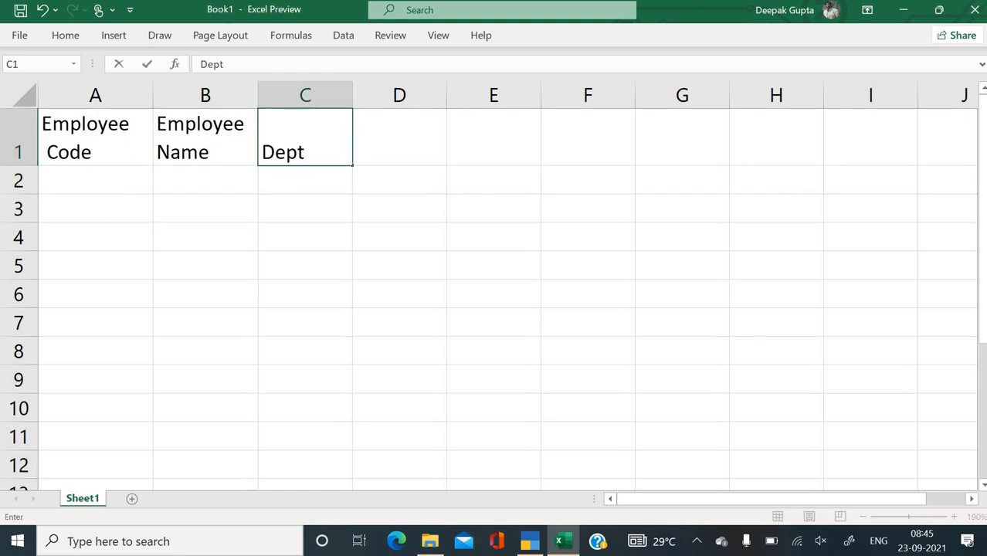
{"action": "key", "text": "Return"}
{"action": "key", "text": "Up"}
{"action": "key", "text": "Right"}
{"action": "type", "text": "Basic"}
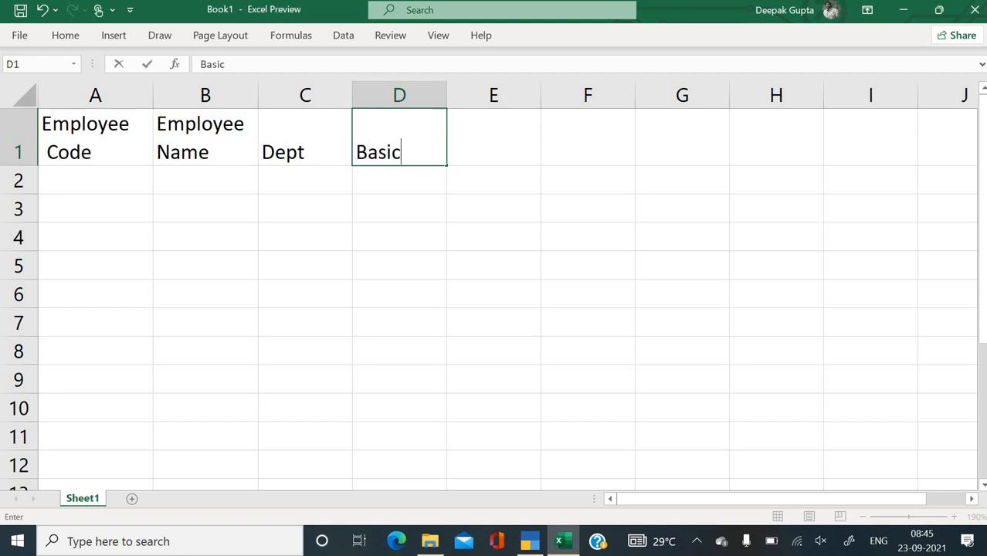
{"action": "key", "text": "Return"}
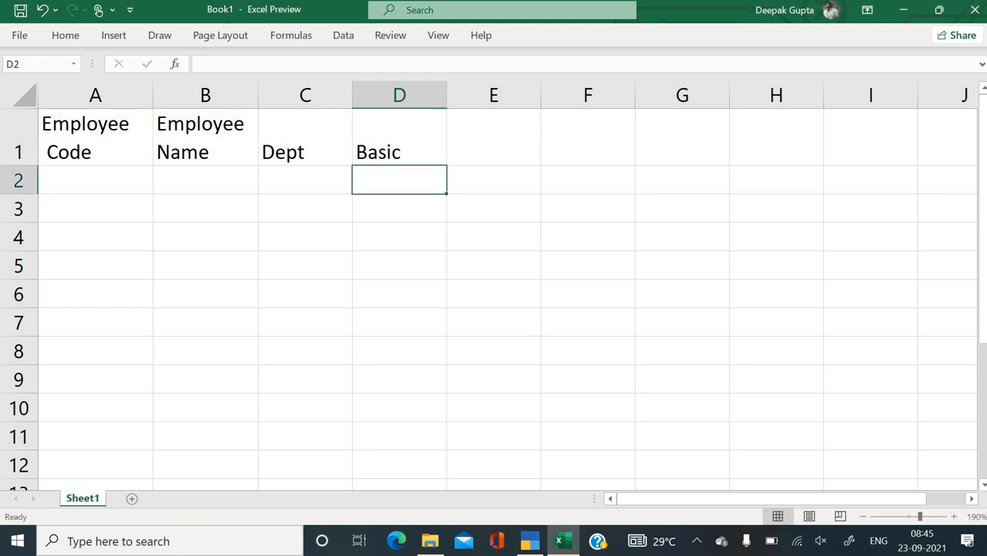
Step: Enter the codes Emp001 and Emp002 in A2 and A3, and extend the series down to Emp010 in A11
{"action": "key", "text": "Left"}
{"action": "key", "text": "Left"}
{"action": "key", "text": "Left"}
{"action": "type", "text": "Emp"}
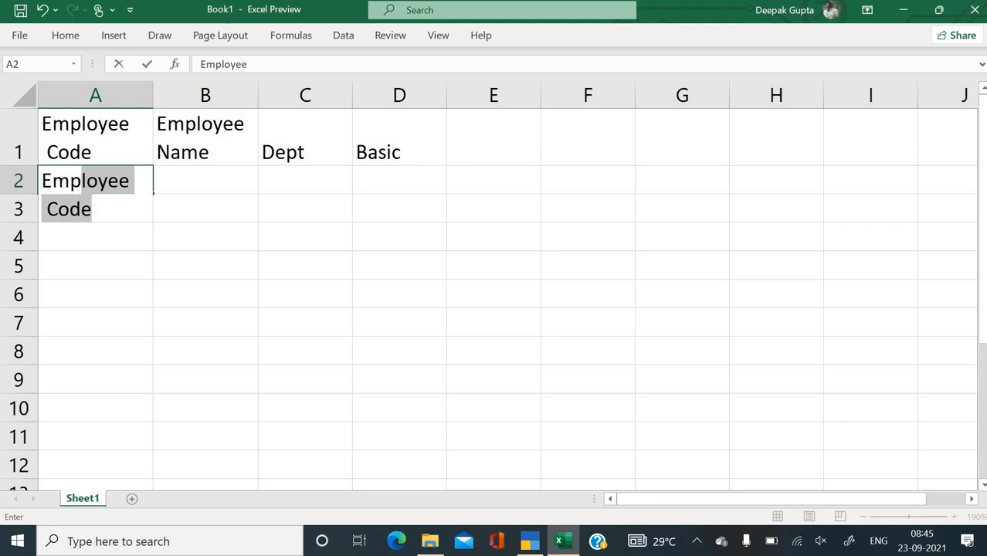
{"action": "type", "text": "001"}
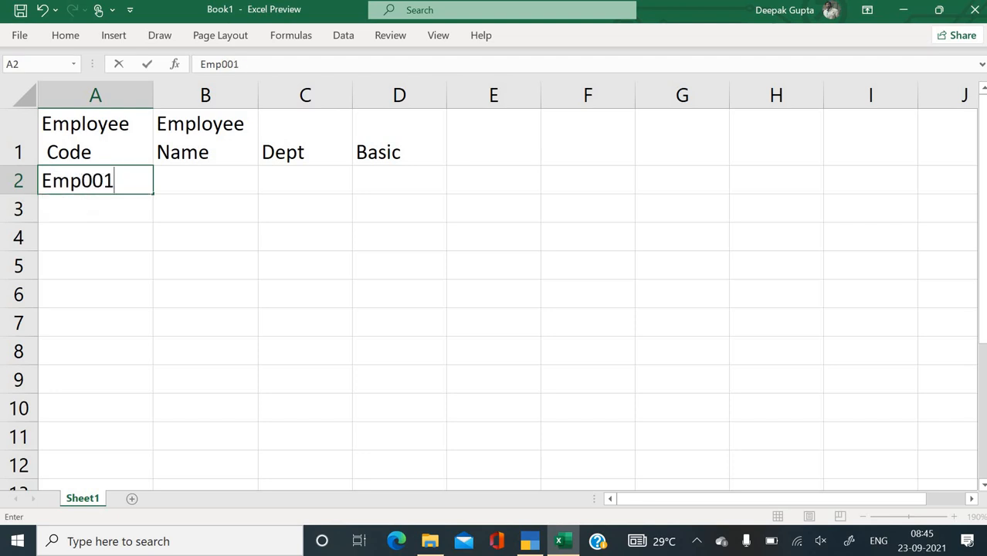
{"action": "key", "text": "Return"}
{"action": "type", "text": "Emp"}
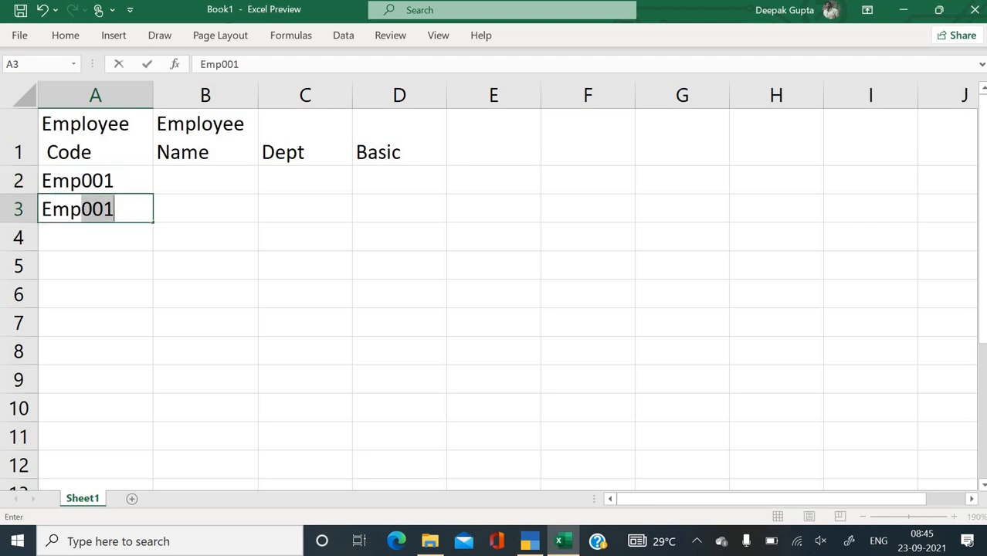
{"action": "type", "text": "002"}
{"action": "key", "text": "Return"}
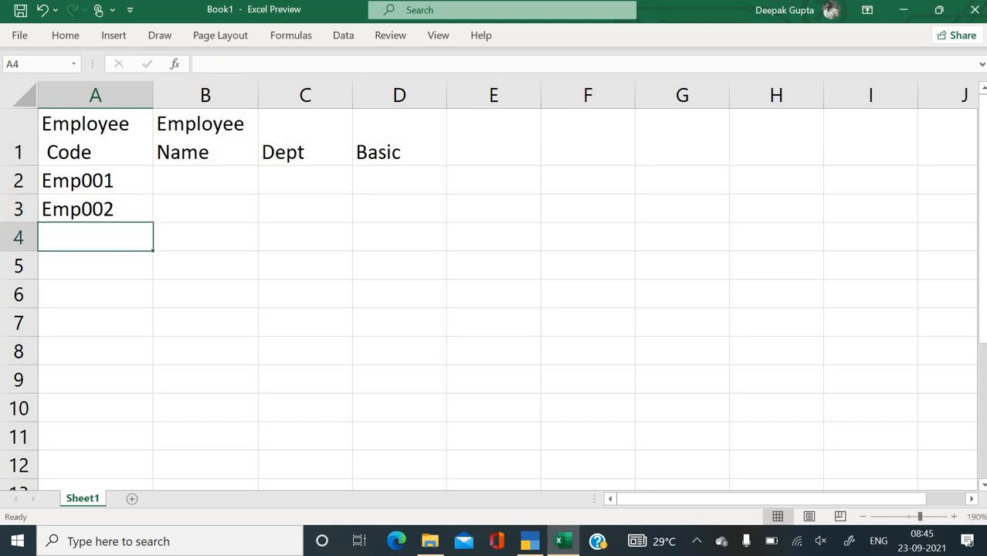
{"action": "left_click_drag", "start_coordinate": [98, 181], "coordinate": [98, 211]}
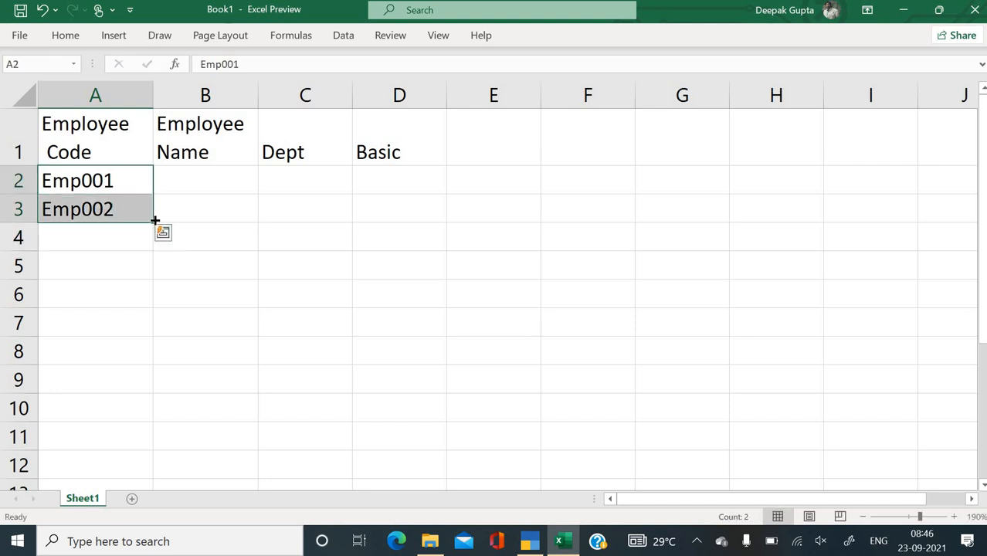
{"action": "left_click_drag", "start_coordinate": [154, 310], "coordinate": [141, 445]}
Step: Enter the first names of the first four employees in cells B2 to B5 of the Employee Name column
{"action": "left_click", "coordinate": [209, 178]}
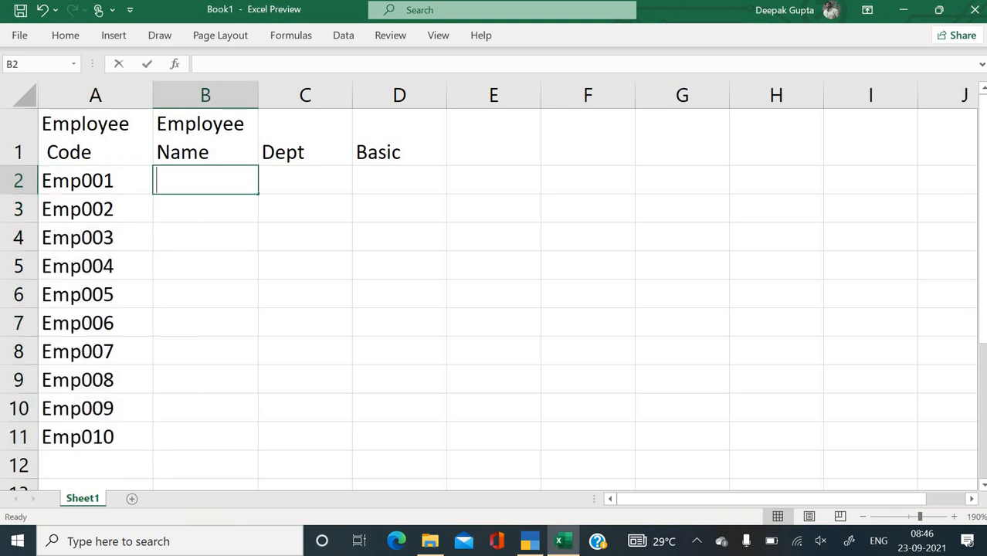
{"action": "type", "text": "Manmohan"}
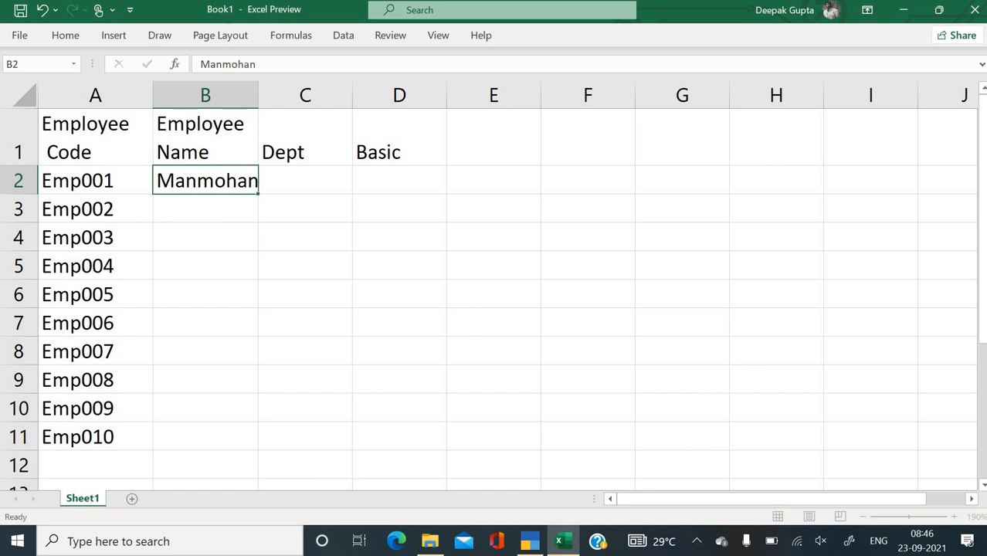
{"action": "key", "text": "Return"}
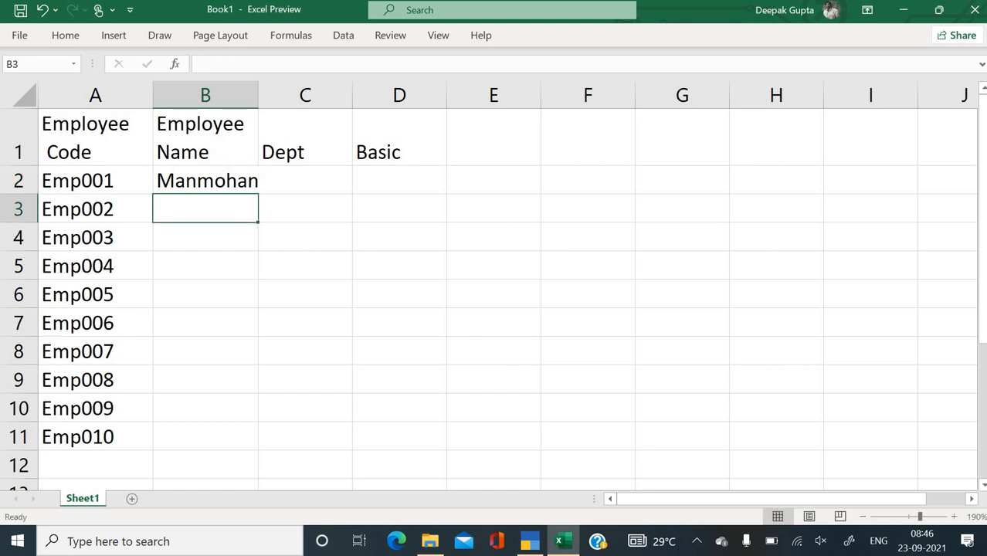
{"action": "type", "text": "Chandan"}
{"action": "key", "text": "Return"}
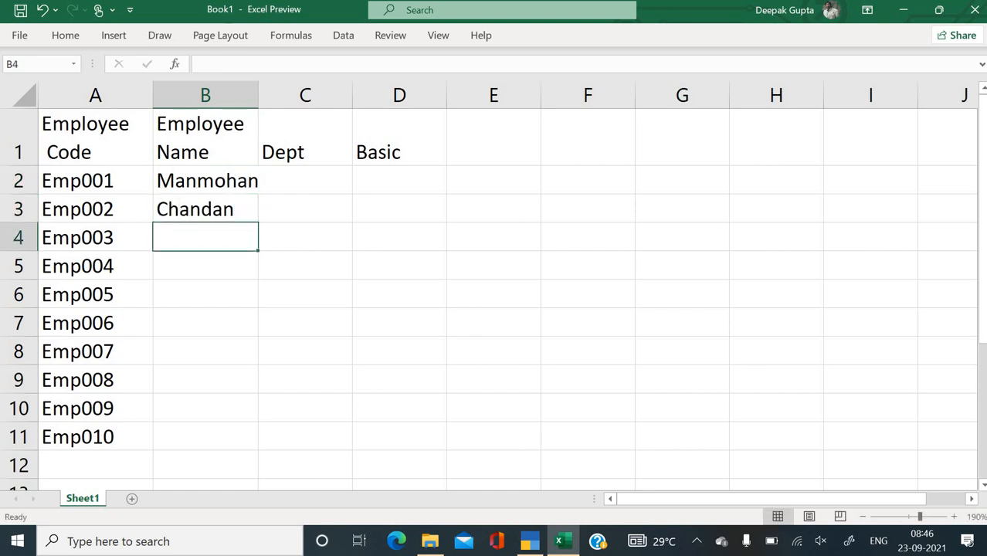
{"action": "type", "text": "Ank"}
{"action": "key", "text": "BackSpace"}
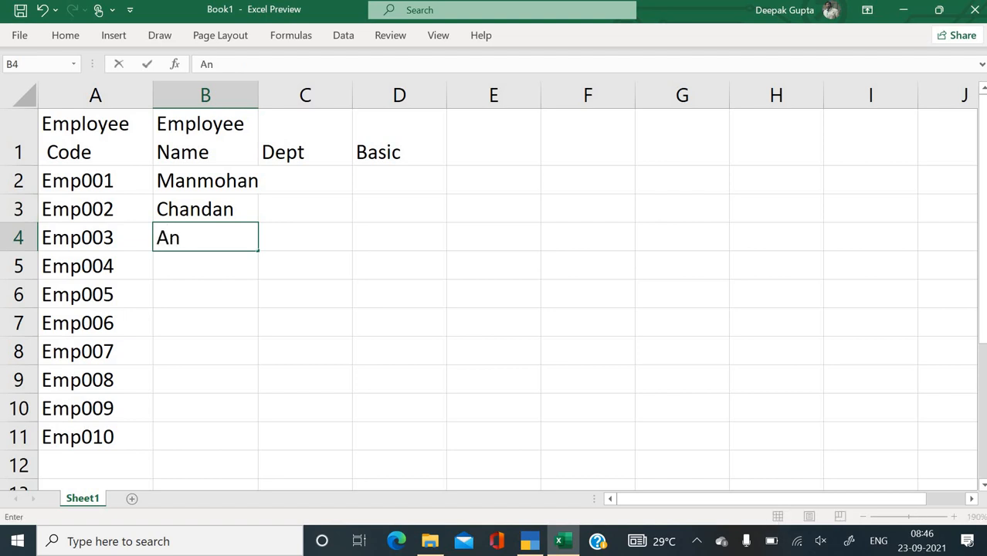
{"action": "type", "text": "jali"}
{"action": "key", "text": "Return"}
{"action": "type", "text": "P"}
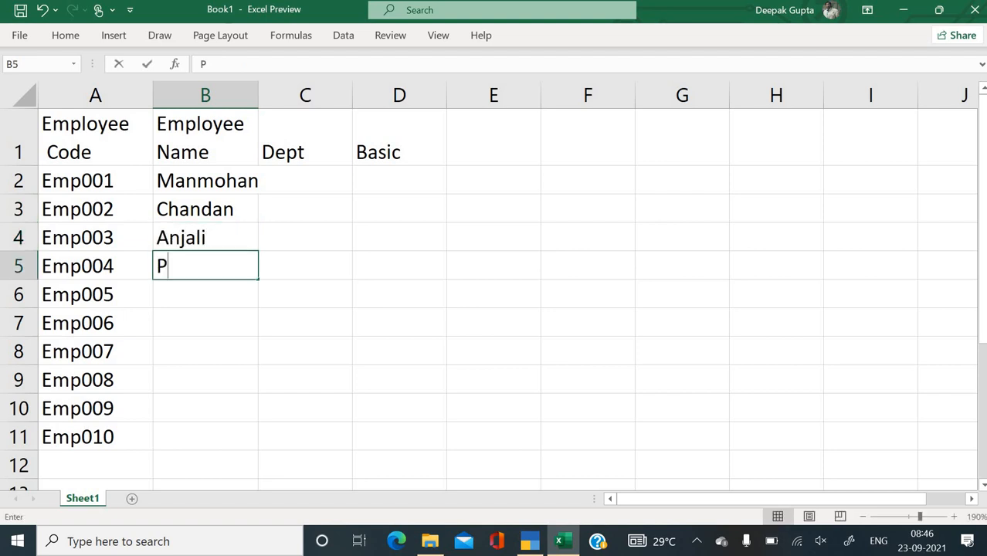
{"action": "type", "text": "awan"}
{"action": "key", "text": "Return"}
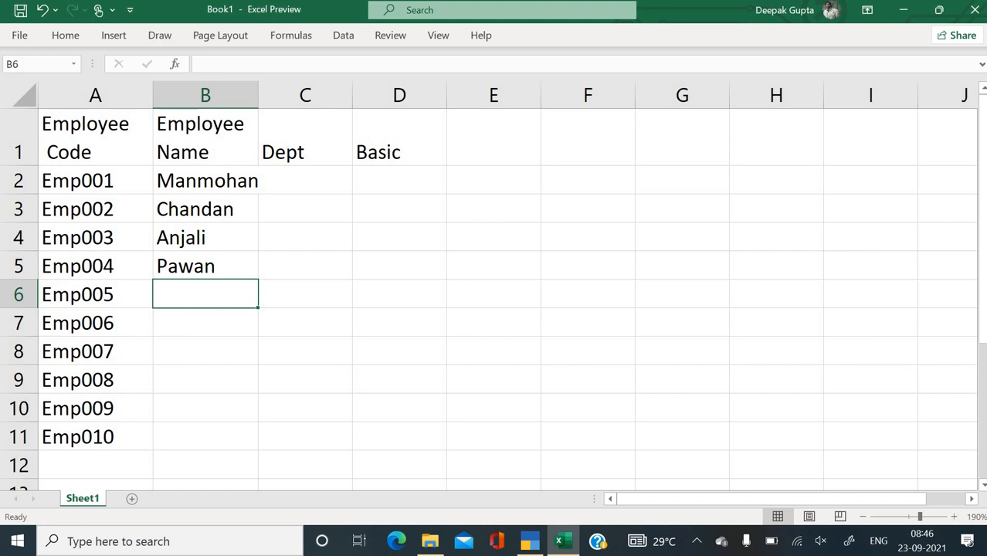
Step: Enter the first names of the fifth to seventh employees in cells B6 to B8 of the Employee Name column
{"action": "type", "text": "Abhis"}
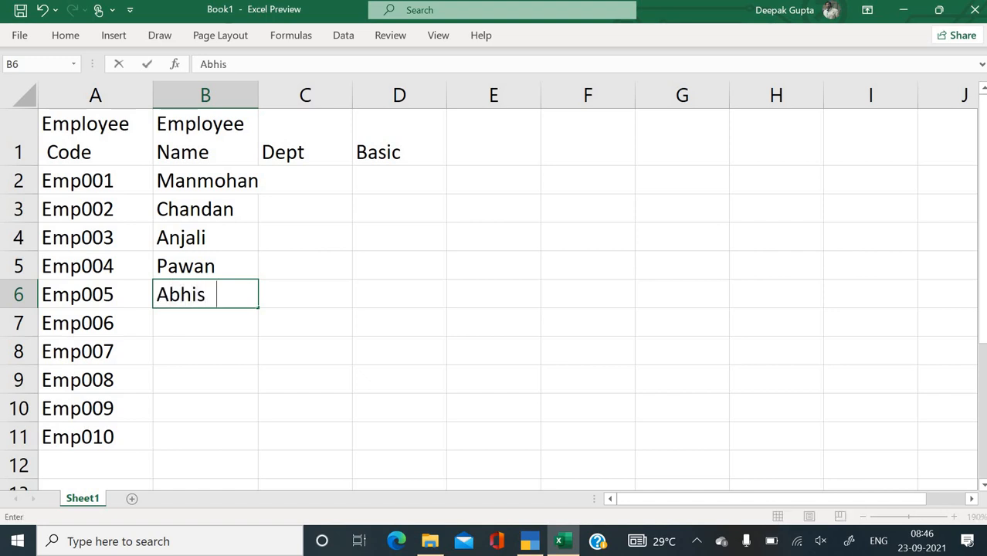
{"action": "type", "text": "hek"}
{"action": "key", "text": "Return"}
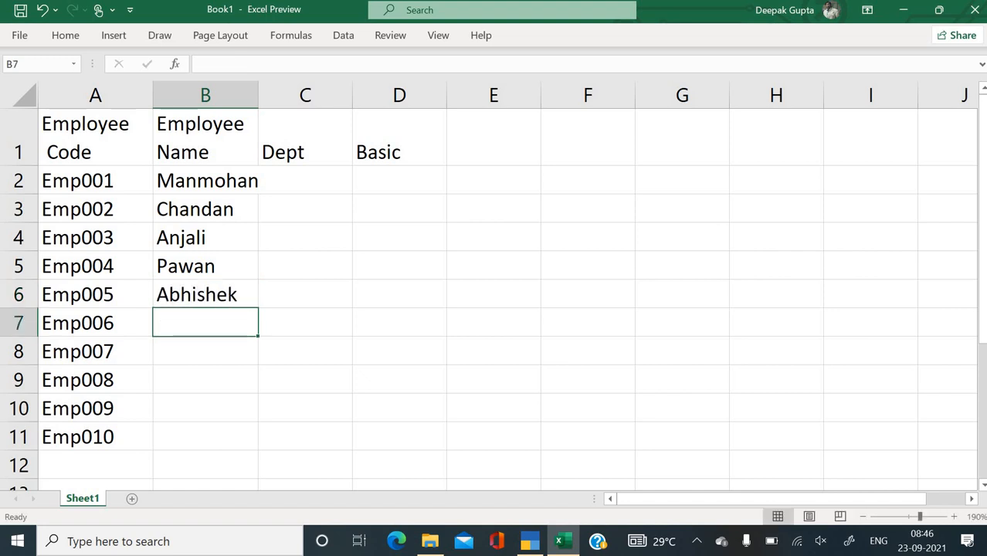
{"action": "type", "text": "Sumit"}
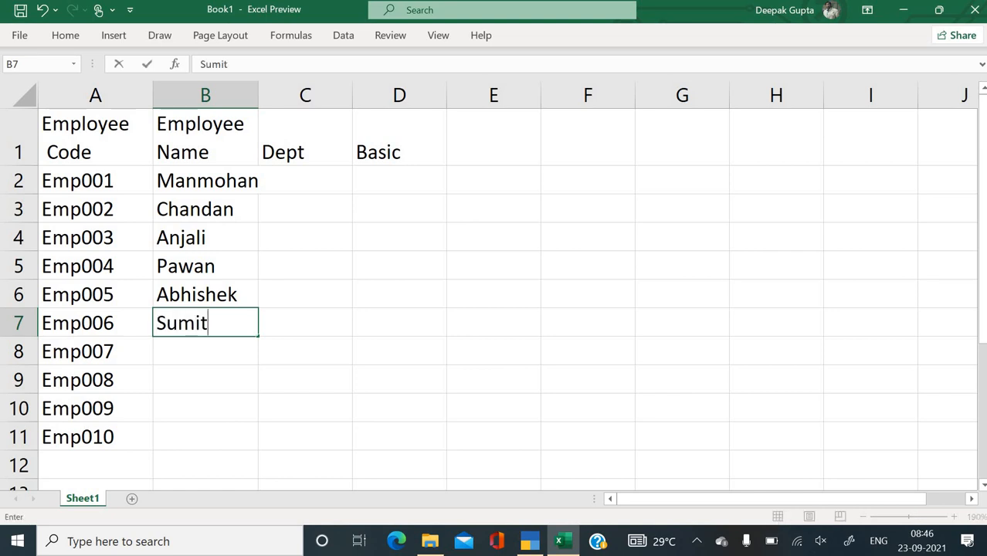
{"action": "key", "text": "Return"}
{"action": "type", "text": "Akash"}
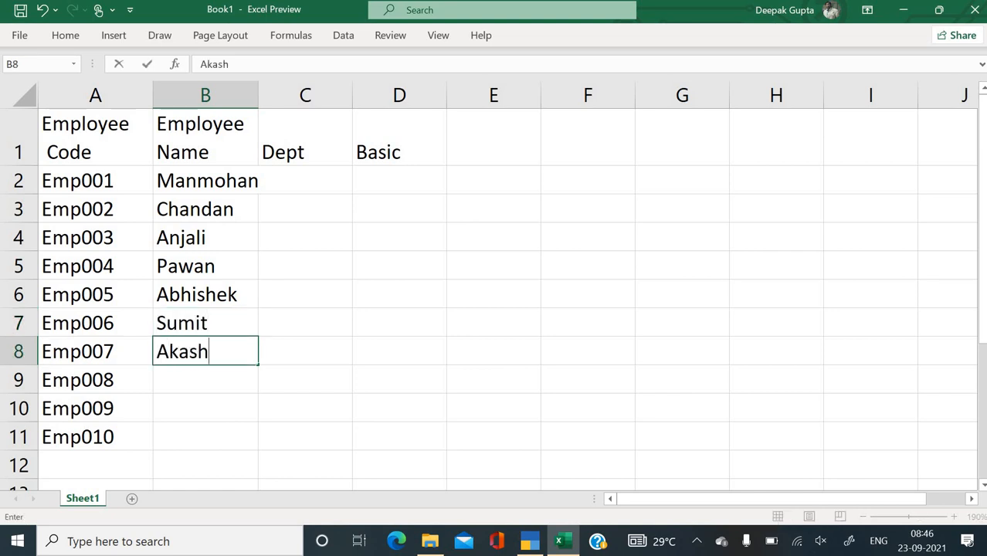
{"action": "key", "text": "Return"}
Step: Enter the first names of the last three employees in cells B9 to B11 of the Employee Name column
{"action": "type", "text": "An"}
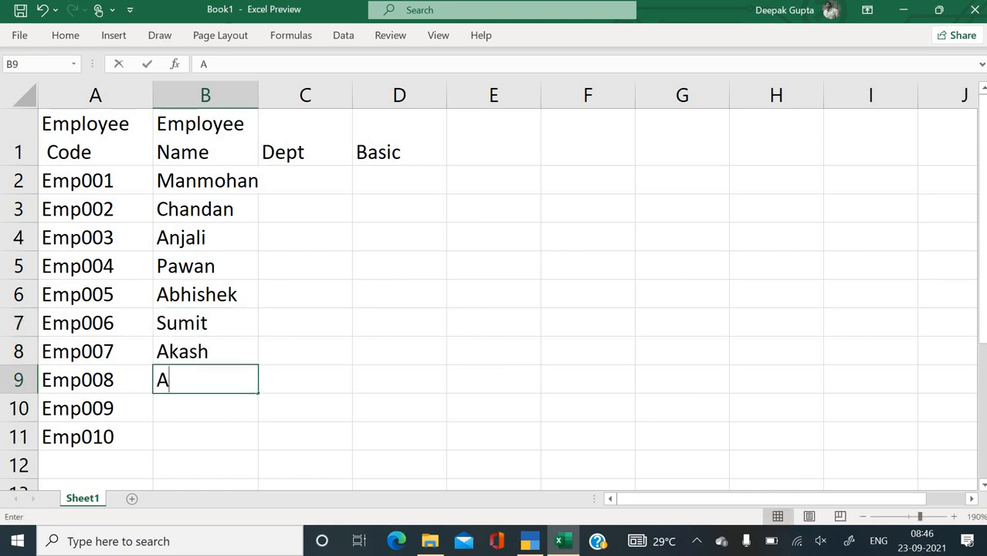
{"action": "key", "text": "BackSpace"}
{"action": "key", "text": "BackSpace"}
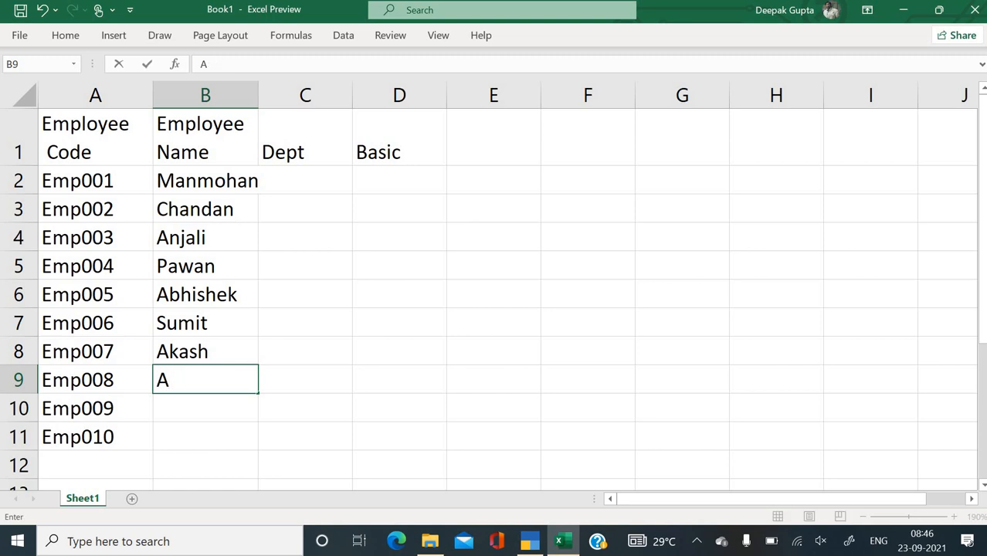
{"action": "type", "text": "kanc"}
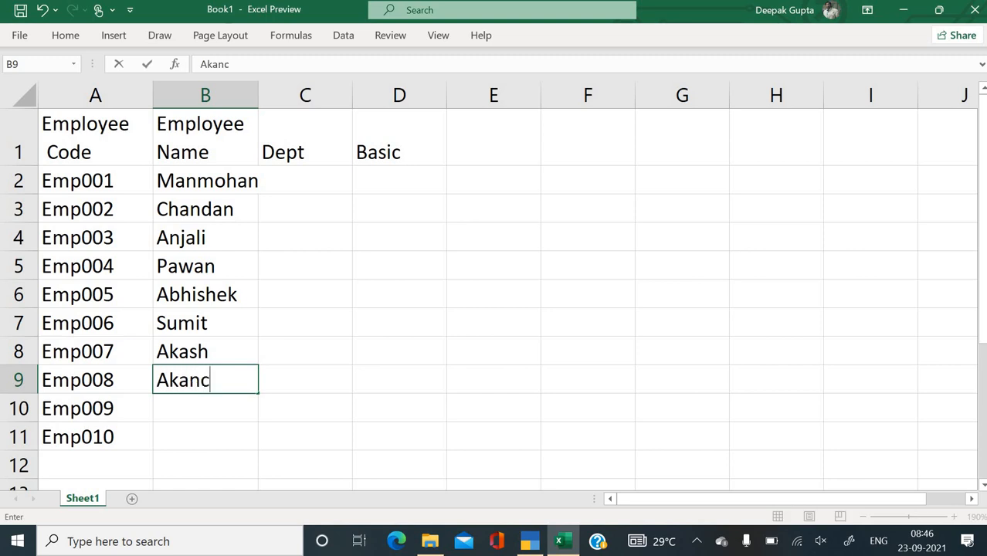
{"action": "type", "text": "ha"}
{"action": "key", "text": "Return"}
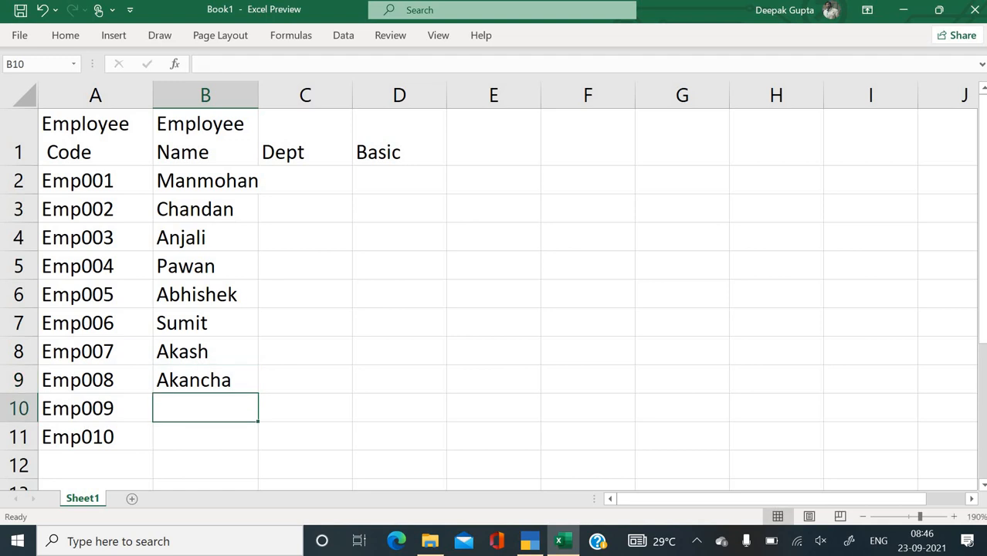
{"action": "type", "text": "Rohit"}
{"action": "key", "text": "Return"}
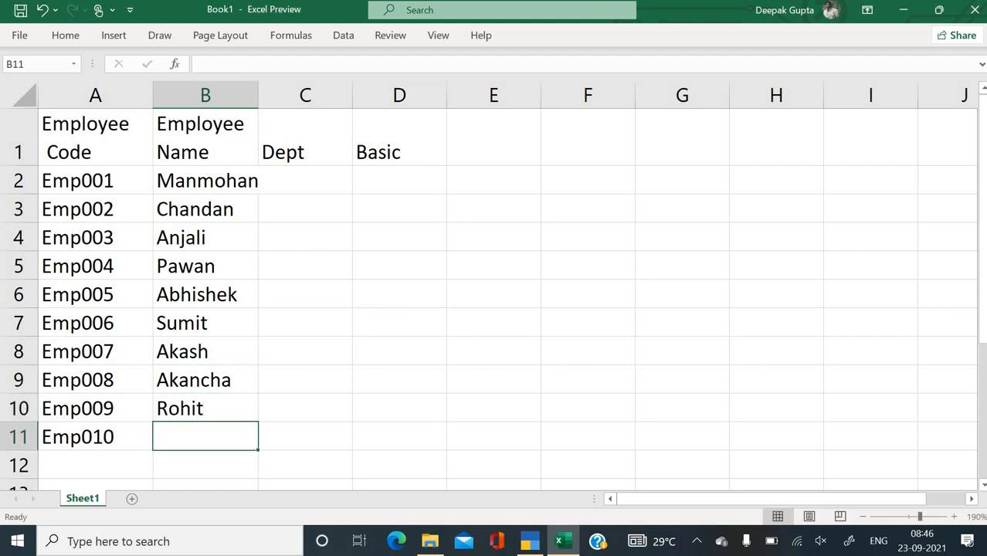
{"action": "type", "text": "Ranjeet"}
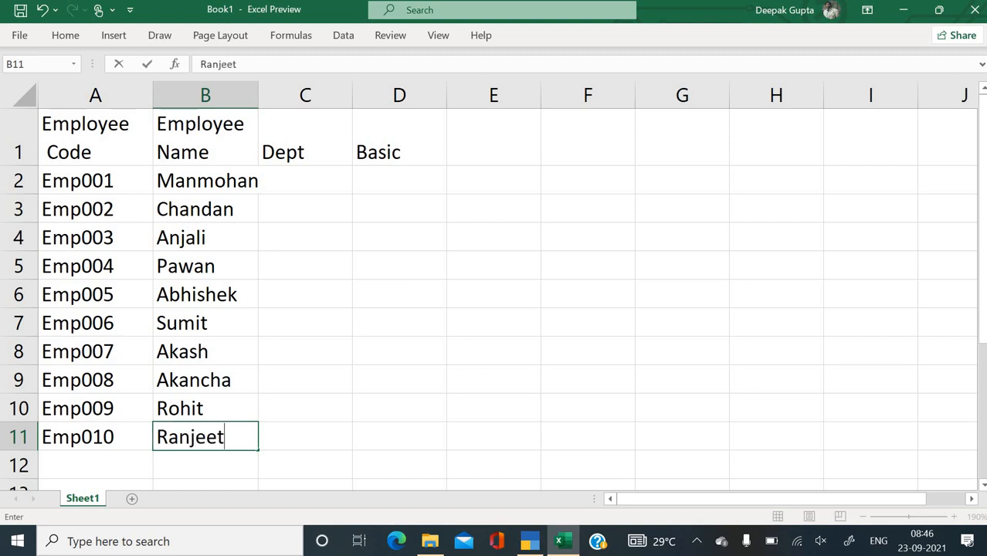
{"action": "key", "text": "Return"}
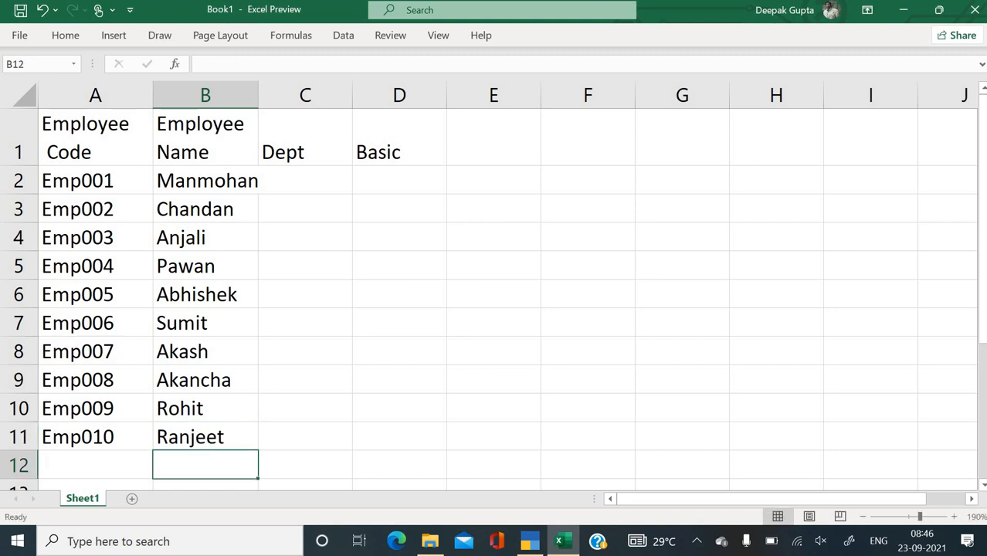
Step: Select C2 for the first department entry, and widen column B slightly to fit its longest name
{"action": "key", "text": "Up"}
{"action": "key", "text": "Up"}
{"action": "key", "text": "Up"}
{"action": "key", "text": "Up"}
{"action": "key", "text": "Up"}
{"action": "key", "text": "Up"}
{"action": "key", "text": "Up"}
{"action": "key", "text": "Up"}
{"action": "key", "text": "Up"}
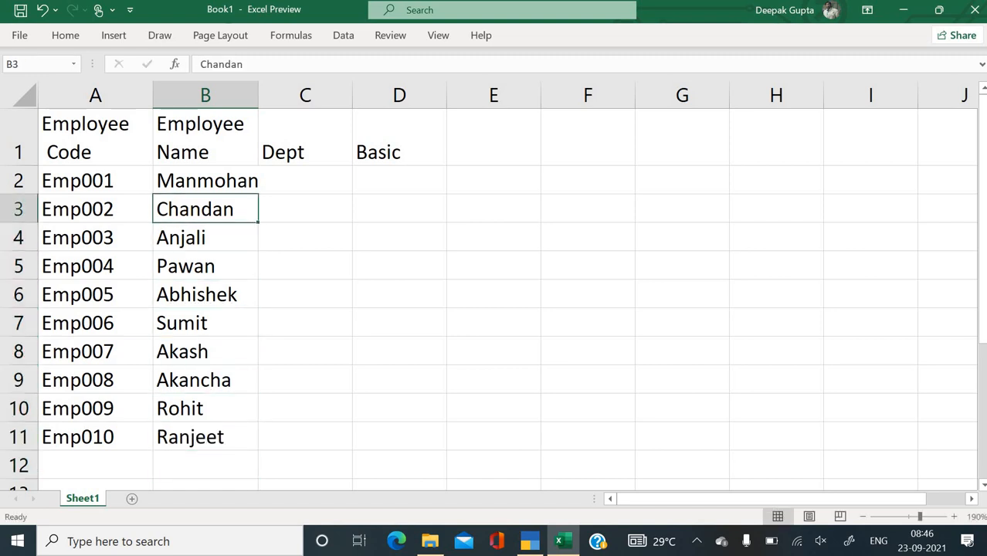
{"action": "key", "text": "Up"}
{"action": "key", "text": "Right"}
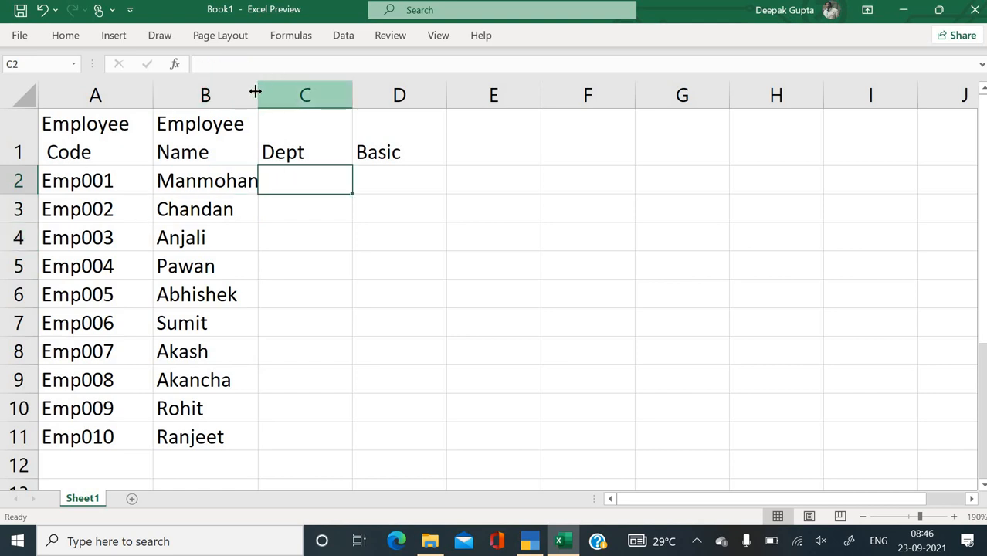
{"action": "left_click_drag", "start_coordinate": [257, 93], "coordinate": [266, 118]}
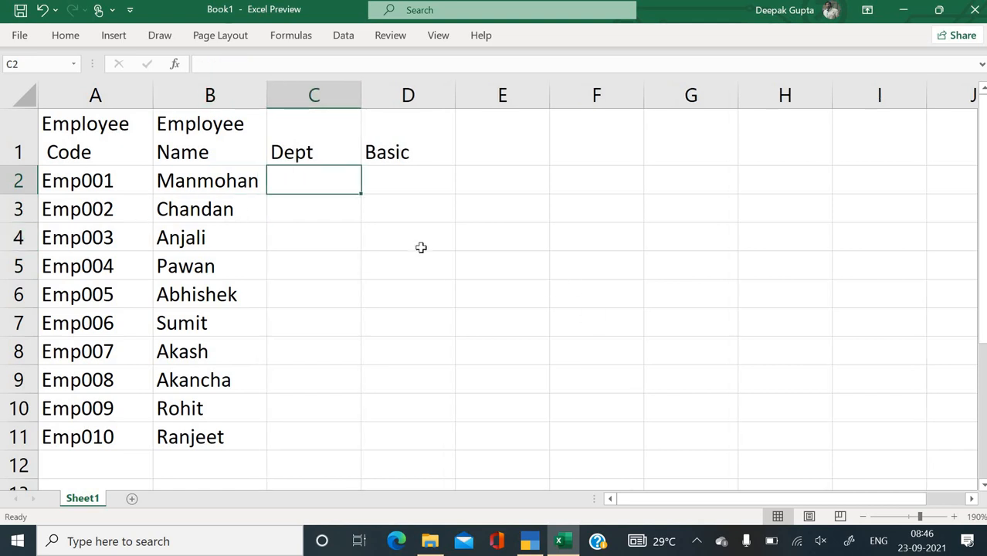
Step: Enter the departments Acct, Mkt, HR and Production in cells C2 to C5 of the Dept column
{"action": "type", "text": "Acct"}
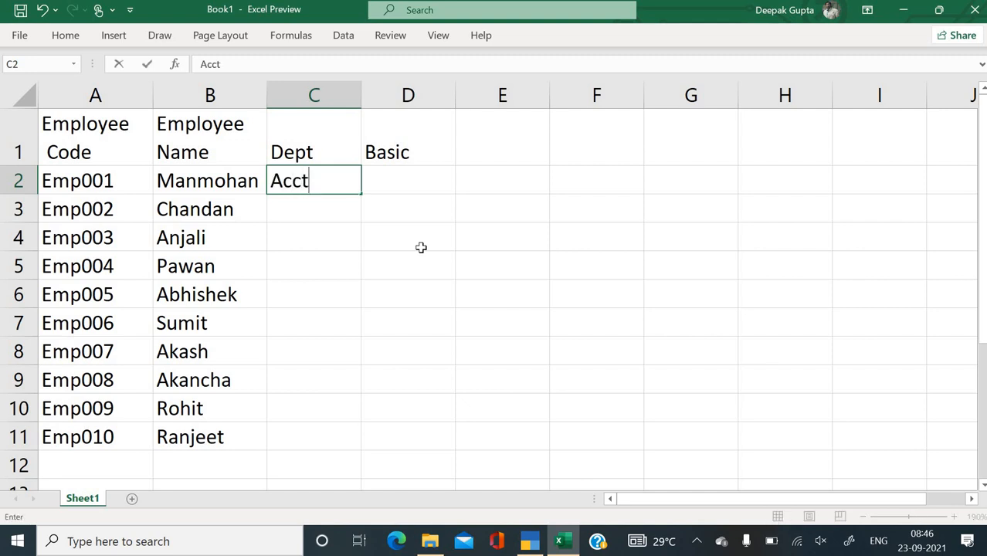
{"action": "key", "text": "Return"}
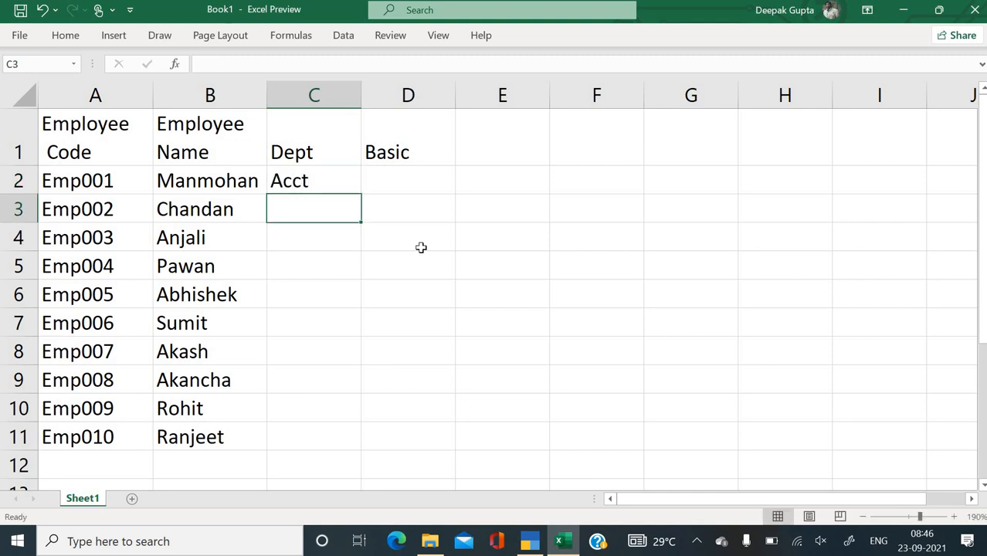
{"action": "type", "text": "Mkt"}
{"action": "key", "text": "Return"}
{"action": "type", "text": "S"}
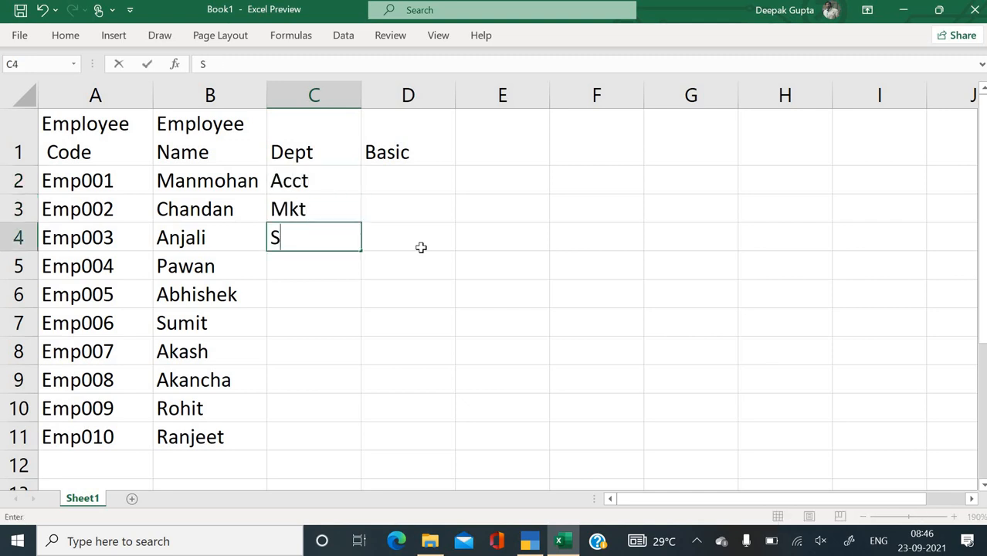
{"action": "key", "text": "BackSpace"}
{"action": "type", "text": "HR"}
{"action": "key", "text": "Return"}
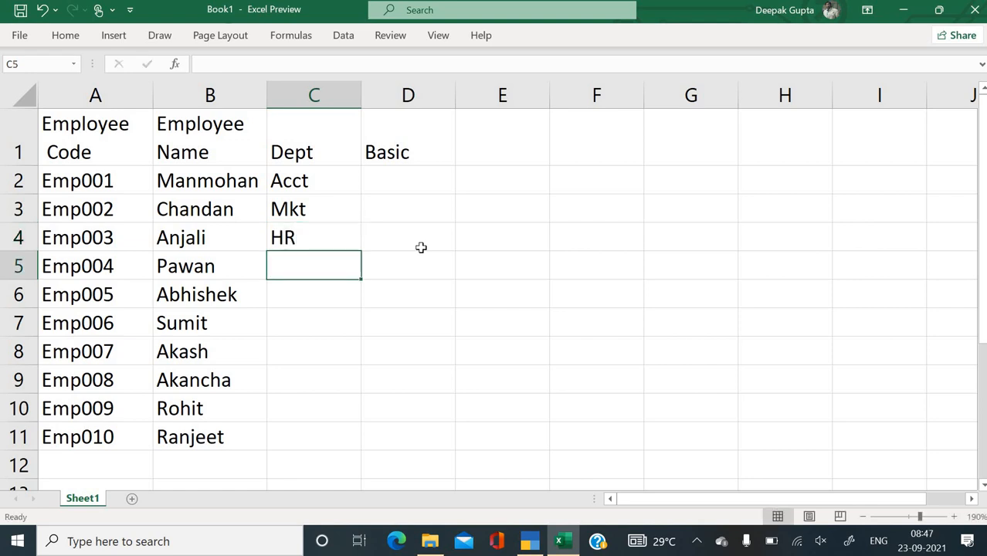
{"action": "key", "text": "Up"}
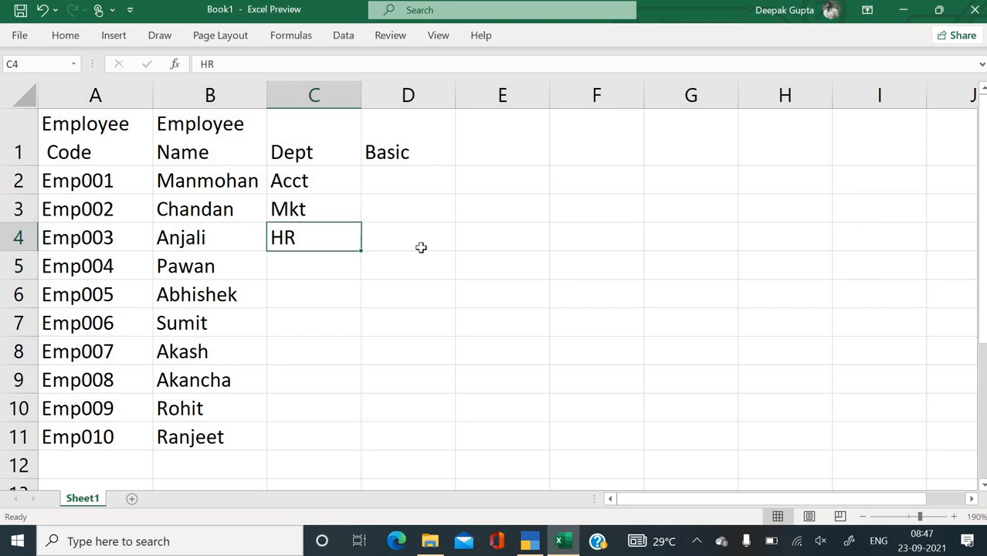
{"action": "key", "text": "Down"}
{"action": "type", "text": "Production"}
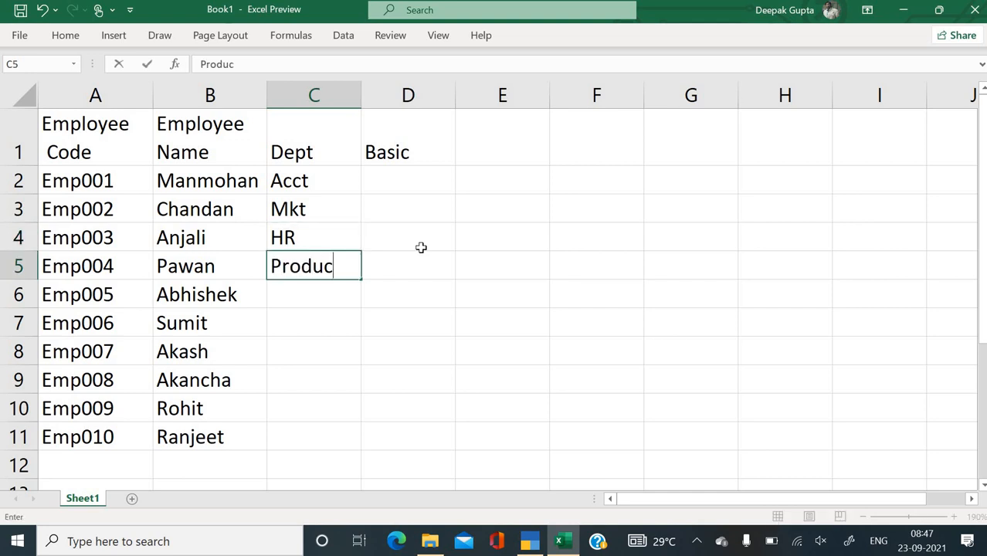
{"action": "key", "text": "Return"}
Step: Copy the four departments in C2 to C5 into cells C6 to C9
{"action": "key", "text": "Up"}
{"action": "key", "text": "Up"}
{"action": "key", "text": "Up"}
{"action": "key", "text": "Up"}
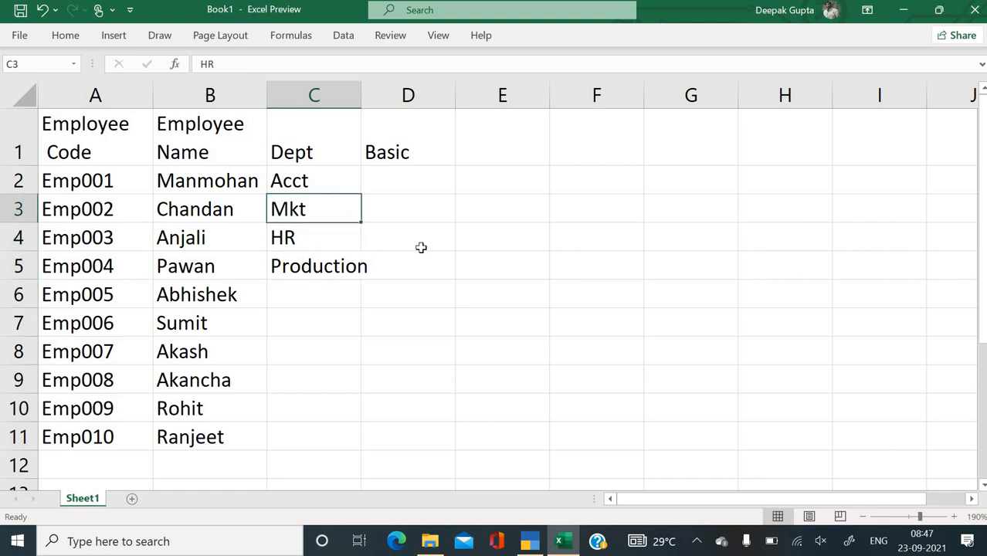
{"action": "key", "text": "shift+Down"}
{"action": "key", "text": "shift+Down"}
{"action": "key", "text": "shift+Down"}
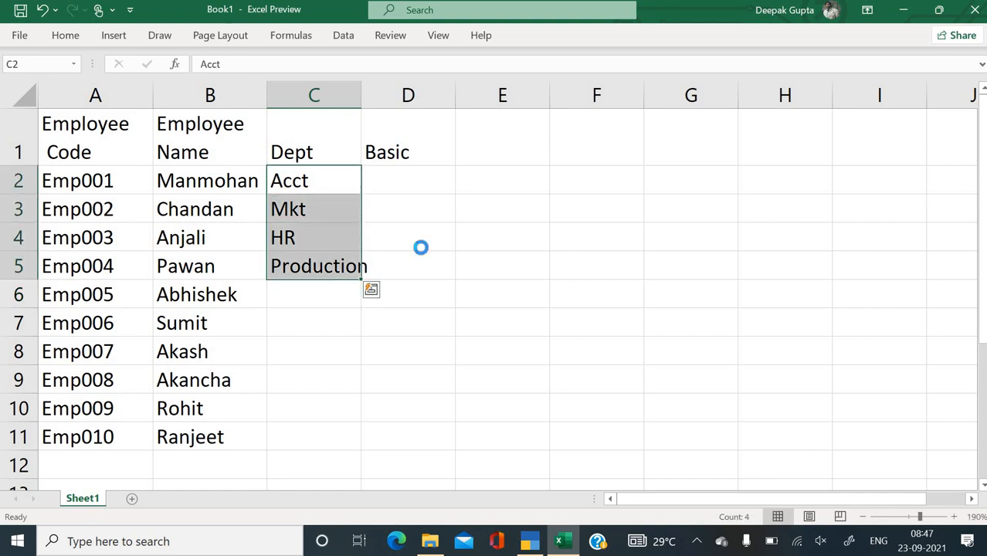
{"action": "key", "text": "ctrl+c"}
{"action": "key", "text": "Down"}
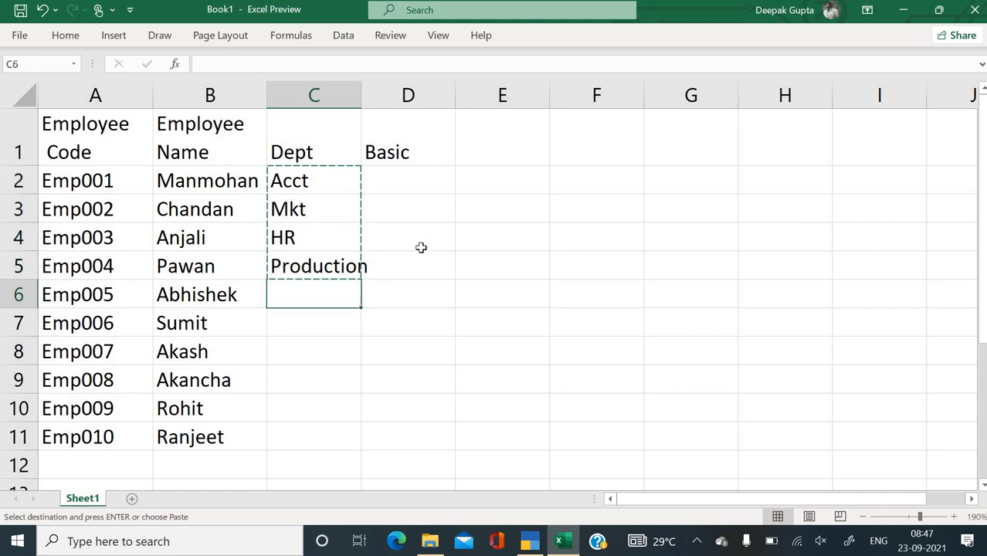
{"action": "key", "text": "shift+Down"}
{"action": "key", "text": "shift+Down"}
{"action": "key", "text": "shift+Down"}
{"action": "key", "text": "ctrl+v"}
Step: Paste the copied four departments again into cells C10 to C13
{"action": "key", "text": "Down"}
{"action": "key", "text": "Down"}
{"action": "key", "text": "Down"}
{"action": "key", "text": "Down"}
{"action": "key", "text": "shift+Down"}
{"action": "key", "text": "shift+Down"}
{"action": "key", "text": "shift+Down"}
{"action": "key", "text": "ctrl+v"}
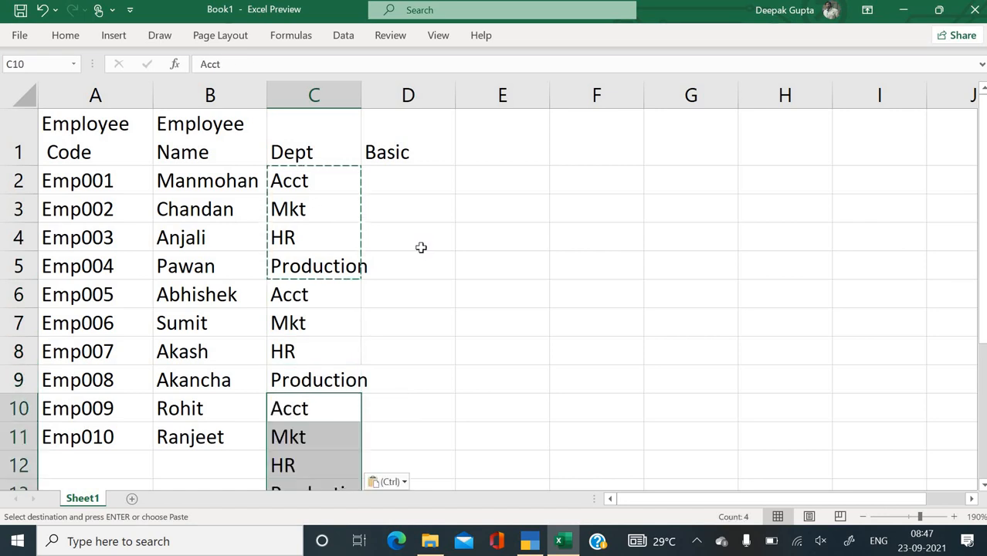
Step: Delete the surplus departments in C12 and C13, and fit column C's width to its contents
{"action": "key", "text": "Down"}
{"action": "key", "text": "Down"}
{"action": "key", "text": "shift+Down"}
{"action": "scroll", "coordinate": [421, 247], "scroll_direction": "down", "scroll_amount": 1}
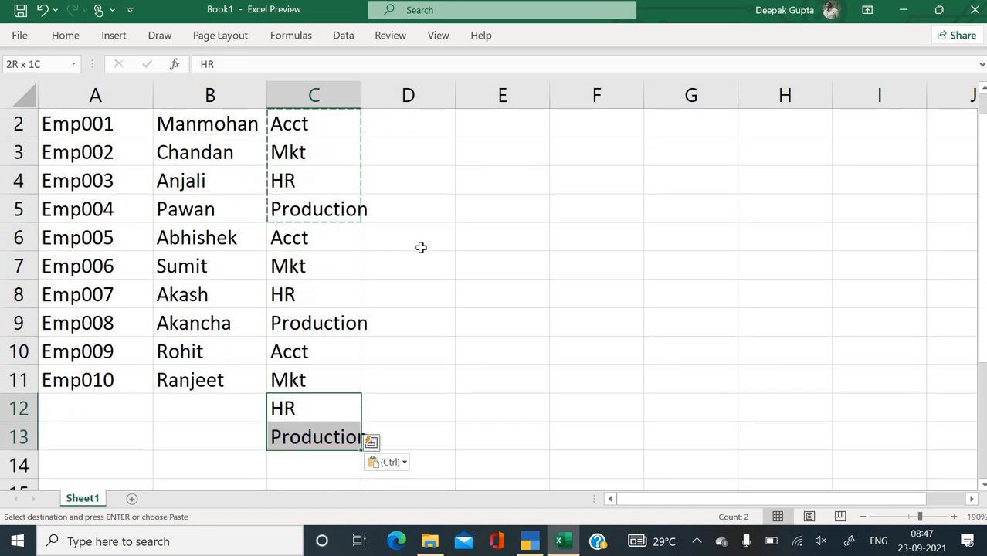
{"action": "key", "text": "Escape"}
{"action": "key", "text": "Delete"}
{"action": "scroll", "coordinate": [540, 279], "scroll_direction": "up", "scroll_amount": 1}
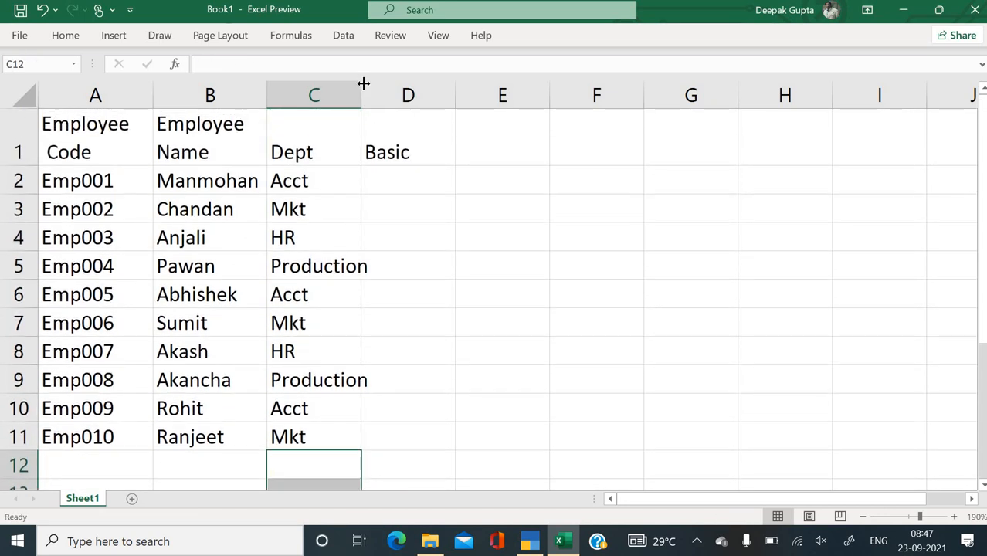
{"action": "double_click", "coordinate": [363, 85]}
Step: Enter the basic salaries 12000, 14500, 13500 and 10000 in cells D2 to D5
{"action": "left_click", "coordinate": [378, 181]}
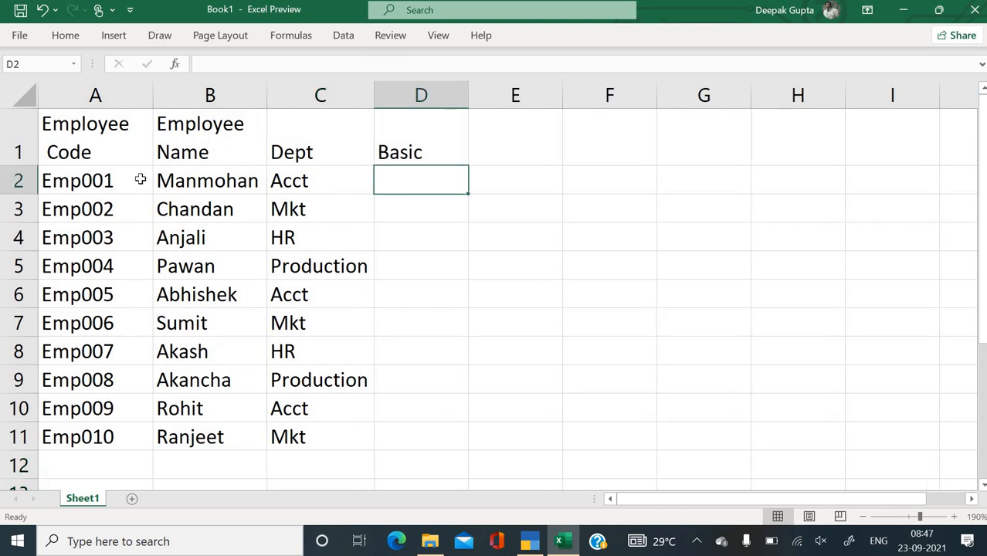
{"action": "key", "text": "F2"}
{"action": "type", "text": "12000"}
{"action": "key", "text": "Return"}
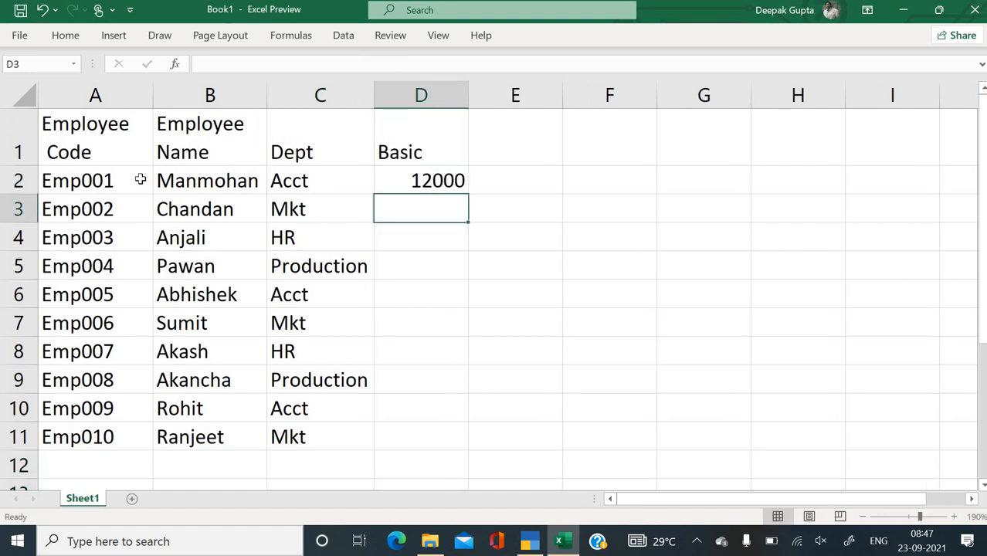
{"action": "type", "text": "14500"}
{"action": "key", "text": "Return"}
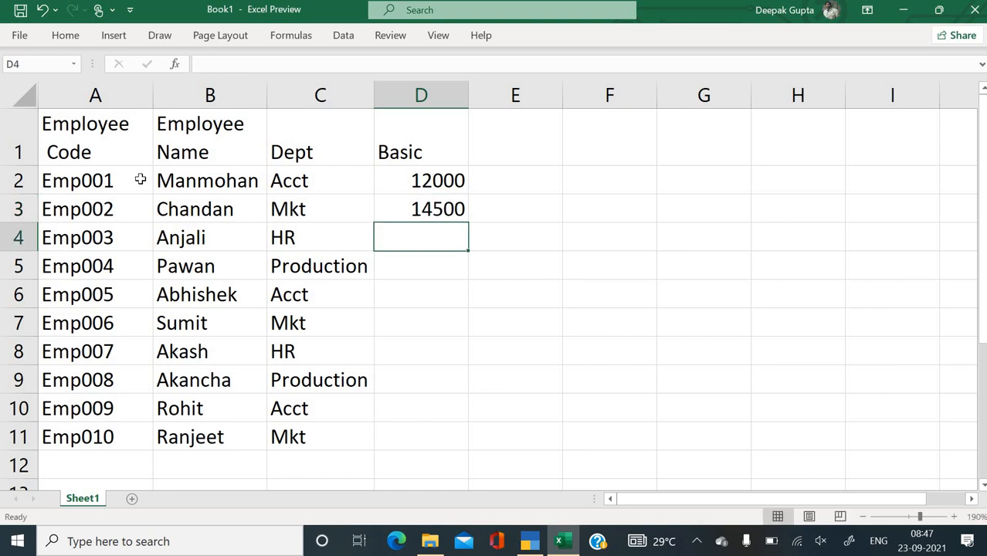
{"action": "type", "text": "13500"}
{"action": "key", "text": "Return"}
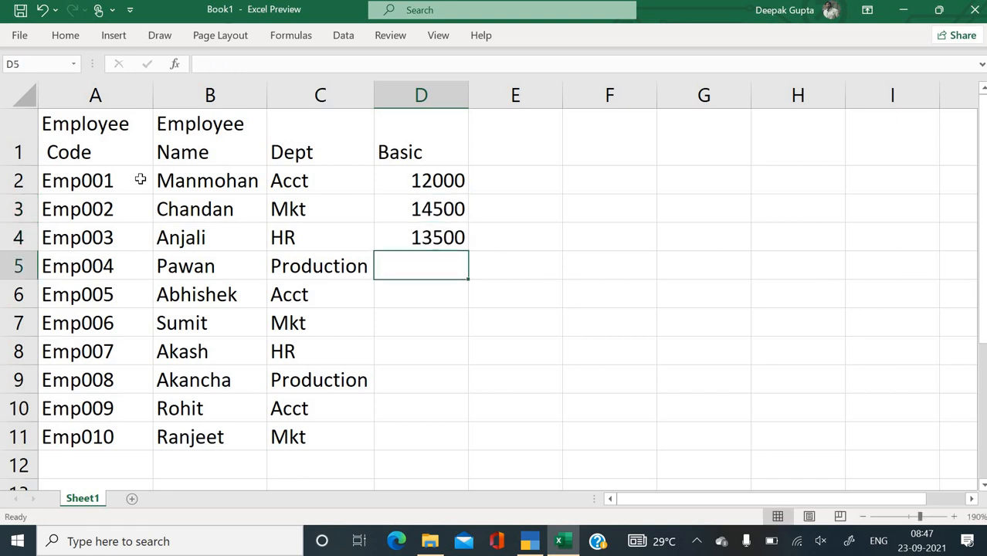
{"action": "type", "text": "10000"}
{"action": "key", "text": "Return"}
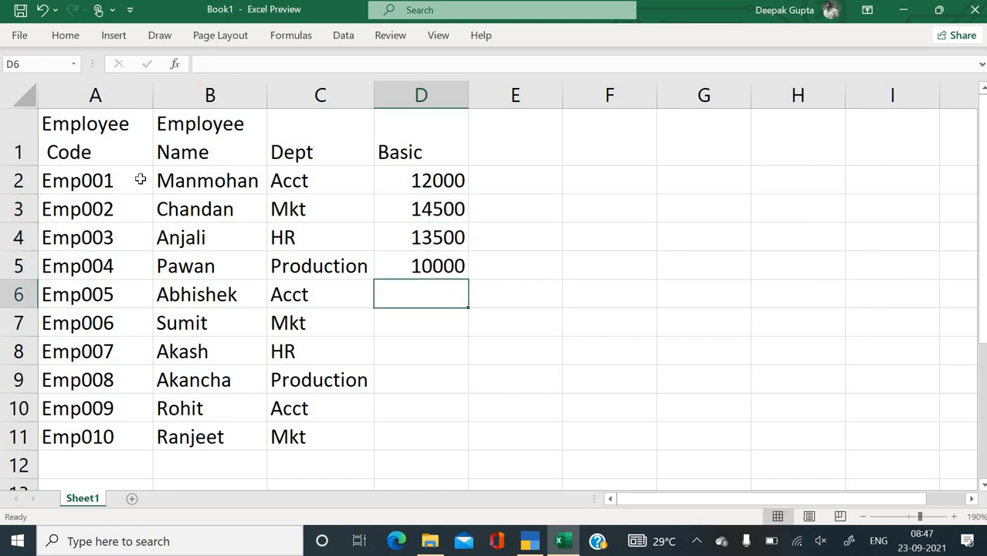
Step: Enter the basic salaries 23900, 25000 and 13000 in cells D6 to D8
{"action": "type", "text": "23900"}
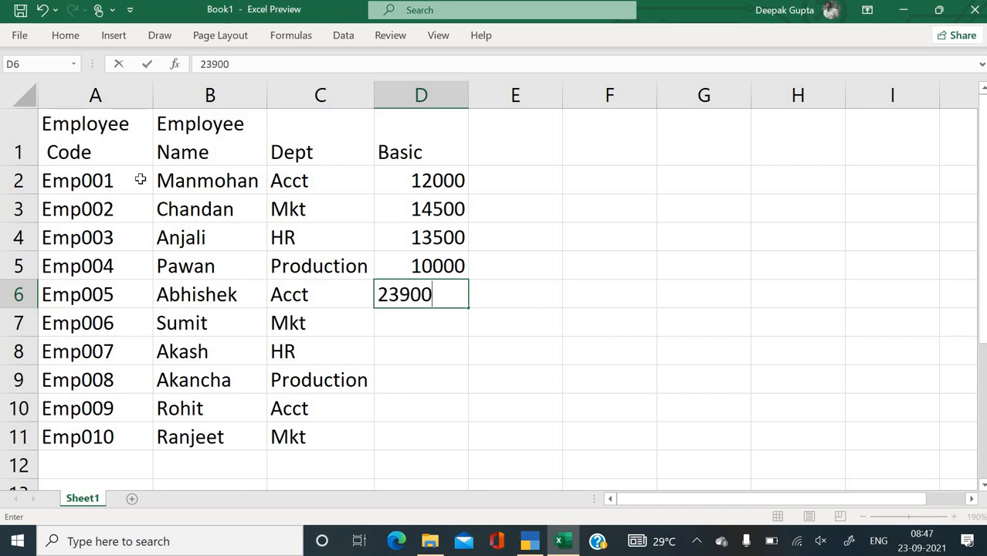
{"action": "key", "text": "Return"}
{"action": "type", "text": "25000"}
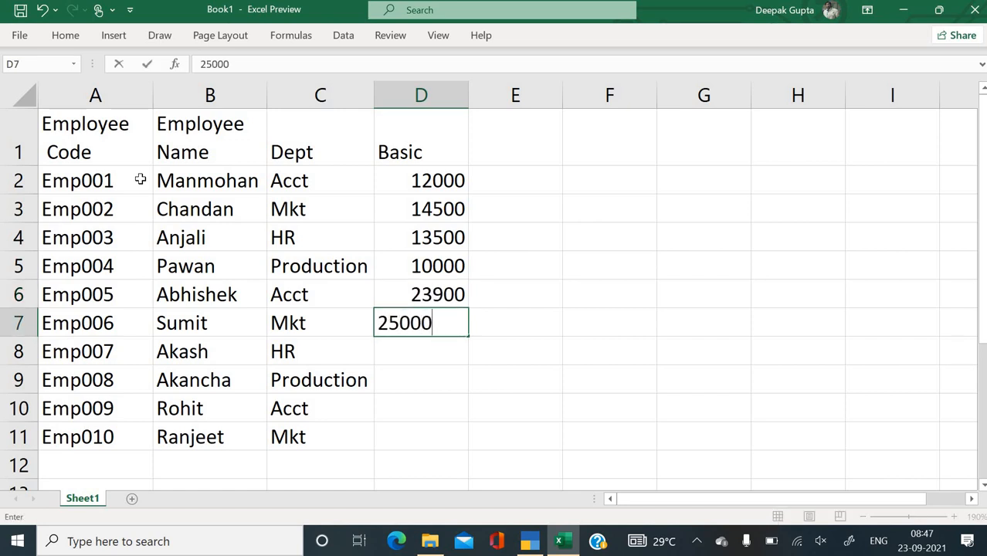
{"action": "key", "text": "Return"}
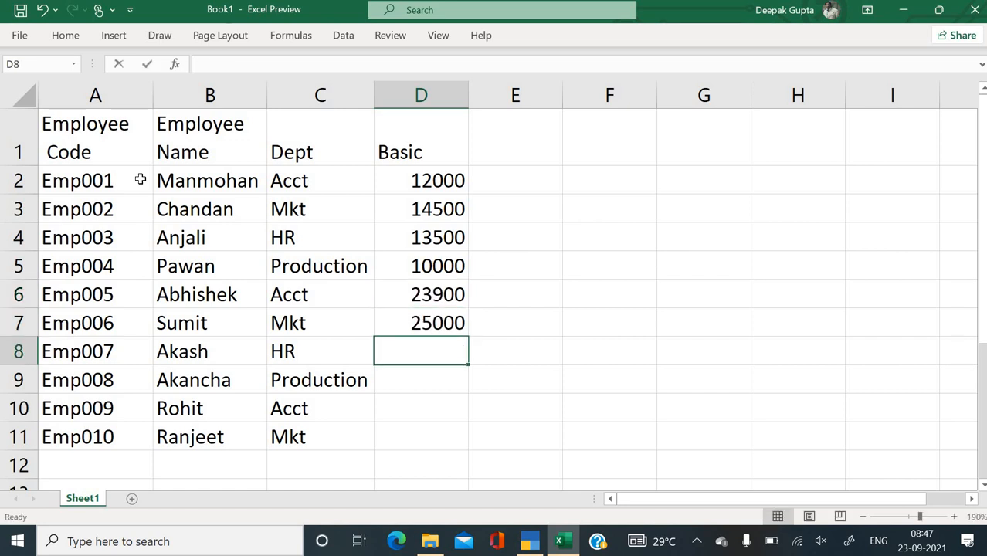
{"action": "type", "text": "1300"}
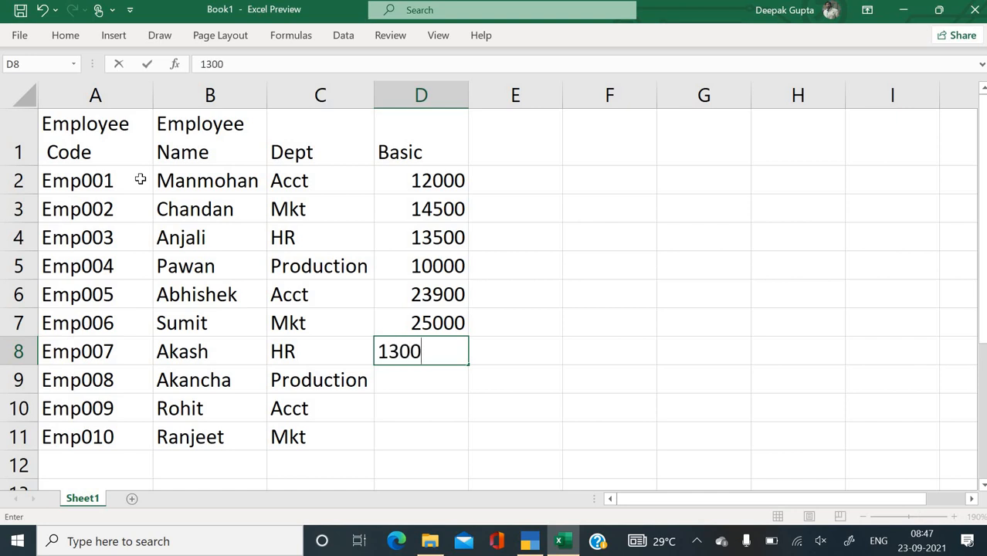
{"action": "type", "text": "0"}
{"action": "key", "text": "Return"}
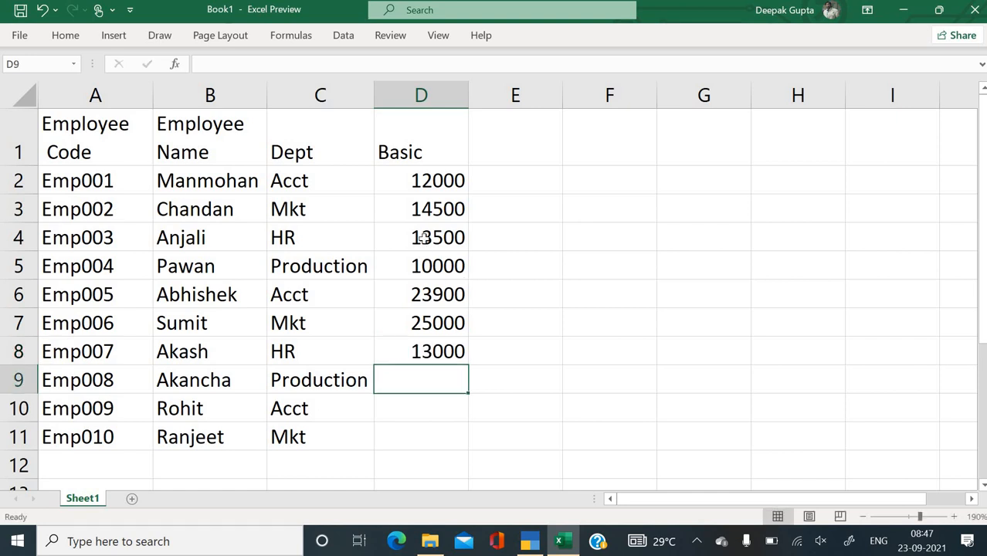
Step: Copy the three basic salaries in D4 to D6 into cells D9 to D11
{"action": "left_click_drag", "start_coordinate": [423, 238], "coordinate": [420, 309]}
{"action": "key", "text": "ctrl+c"}
{"action": "key", "text": "Down"}
{"action": "key", "text": "Down"}
{"action": "key", "text": "Down"}
{"action": "key", "text": "Down"}
{"action": "key", "text": "Down"}
{"action": "key", "text": "Down"}
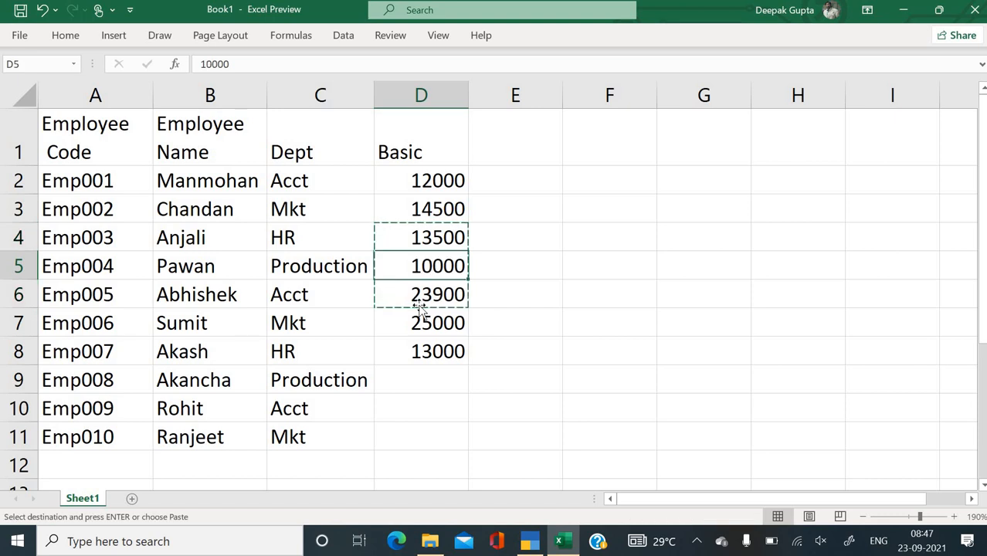
{"action": "key", "text": "Up"}
{"action": "key", "text": "Return"}
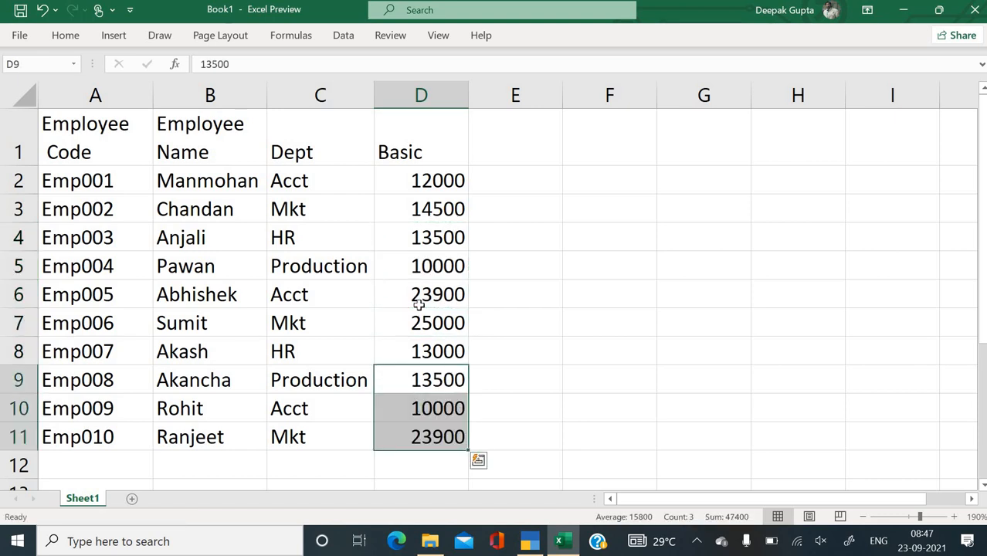
{"action": "key", "text": "Up"}
{"action": "key", "text": "Up"}
{"action": "key", "text": "Up"}
{"action": "key", "text": "Up"}
{"action": "key", "text": "Up"}
{"action": "key", "text": "Up"}
{"action": "key", "text": "Up"}
{"action": "key", "text": "Up"}
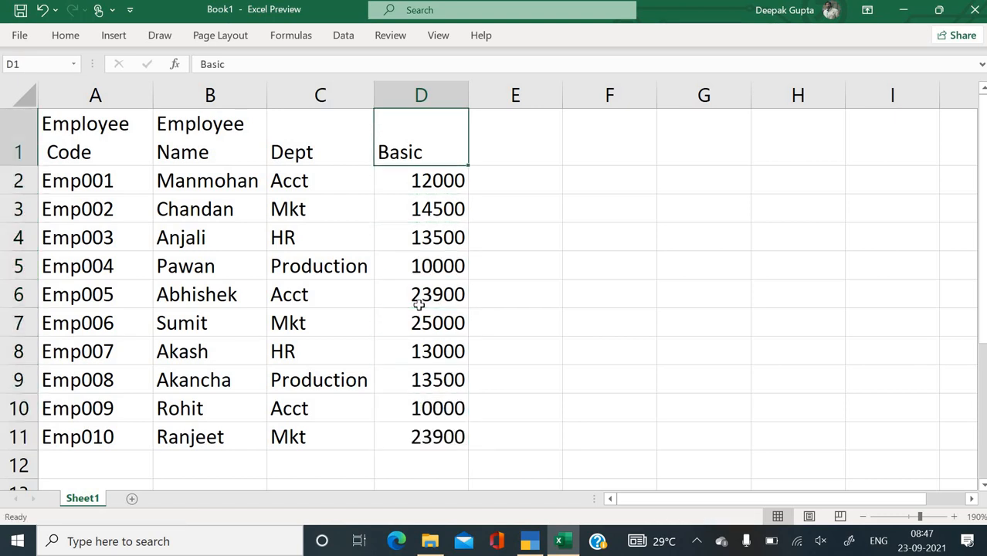
{"action": "key", "text": "Right"}
{"action": "key", "text": "Right"}
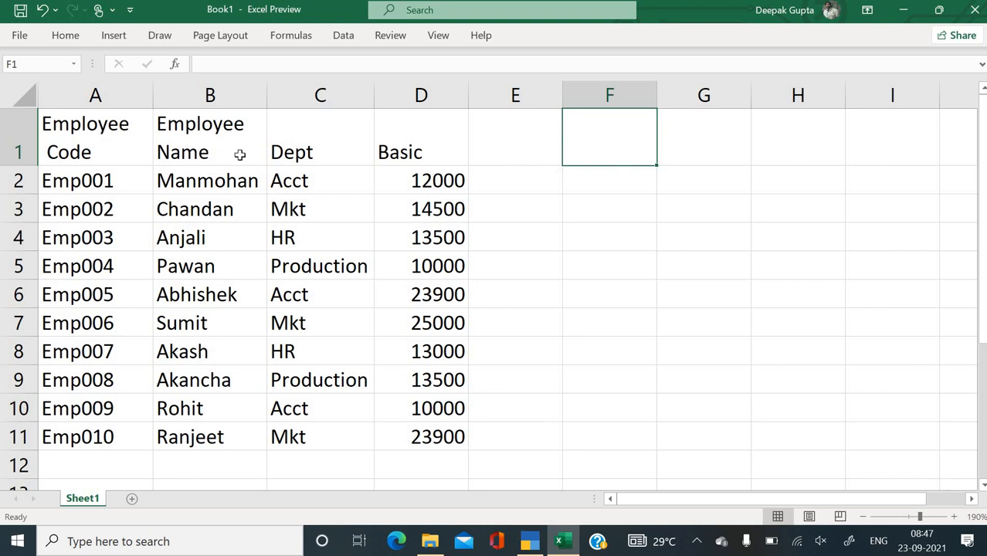
Step: Create a PivotTable from the employee data in A1 to D11, placed on a new worksheet
{"action": "left_click_drag", "start_coordinate": [120, 144], "coordinate": [438, 434]}
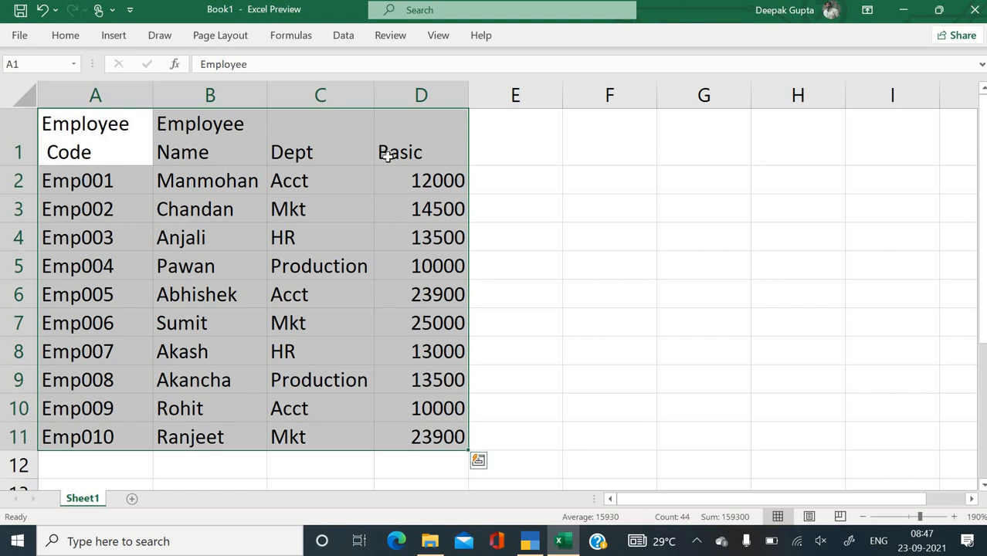
{"action": "left_click", "coordinate": [344, 40]}
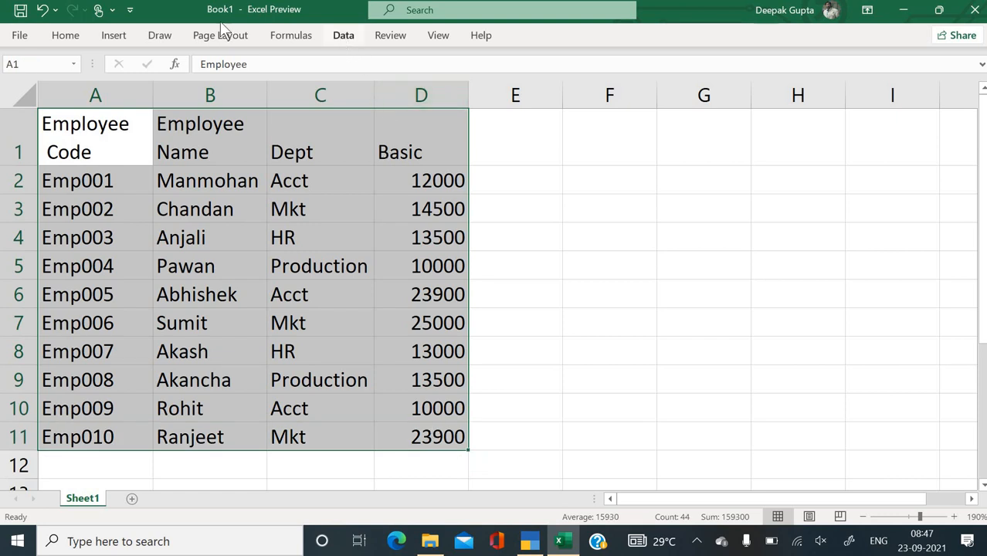
{"action": "left_click", "coordinate": [115, 41]}
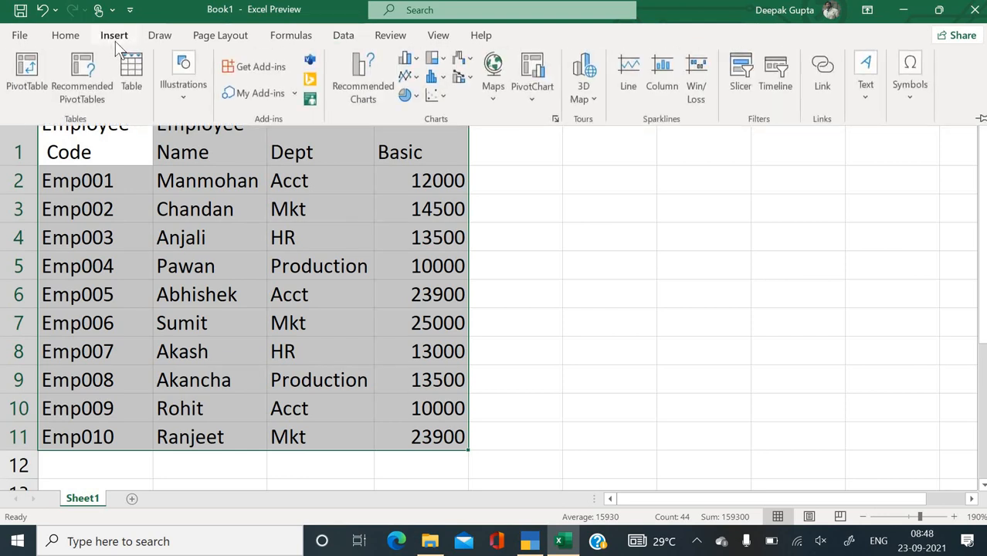
{"action": "left_click", "coordinate": [117, 43]}
{"action": "left_click", "coordinate": [115, 38]}
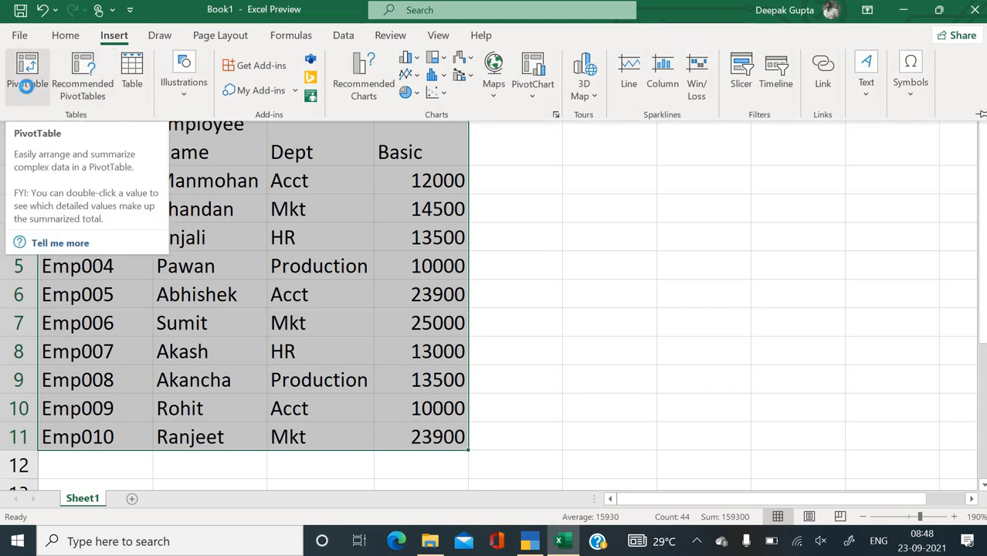
{"action": "left_click", "coordinate": [26, 86]}
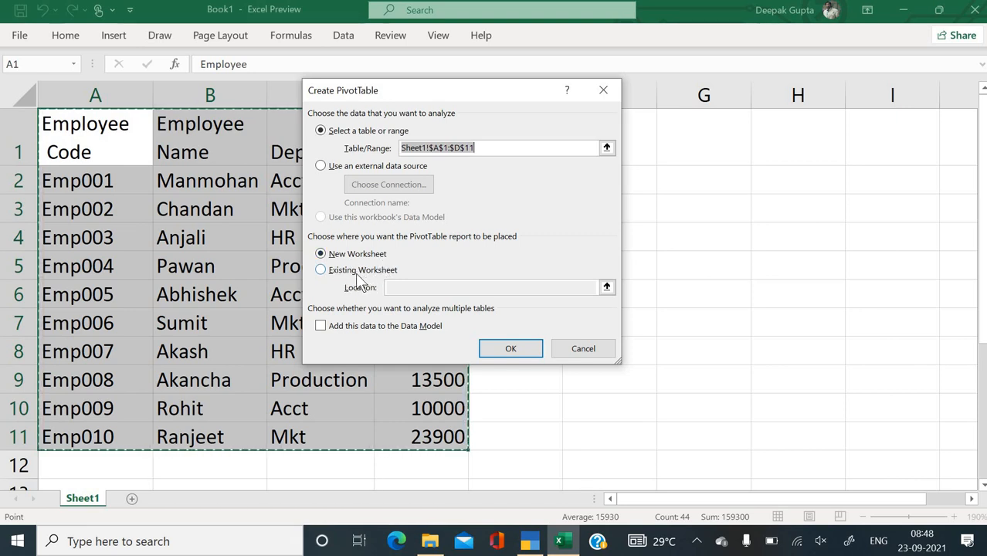
{"action": "left_click", "coordinate": [487, 350]}
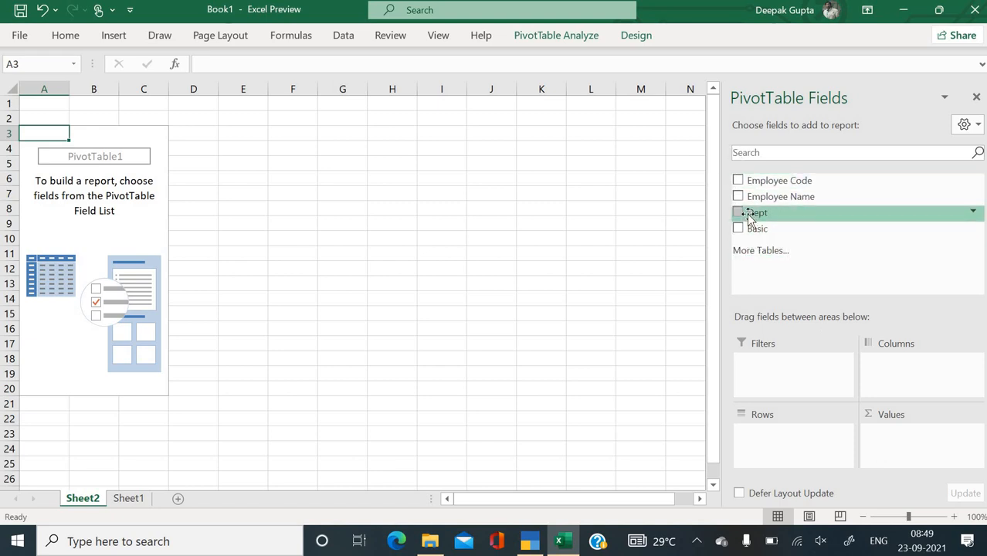
Step: Add the Employee Code, Employee Name, Dept and Basic fields to the PivotTable report
{"action": "left_click", "coordinate": [739, 182]}
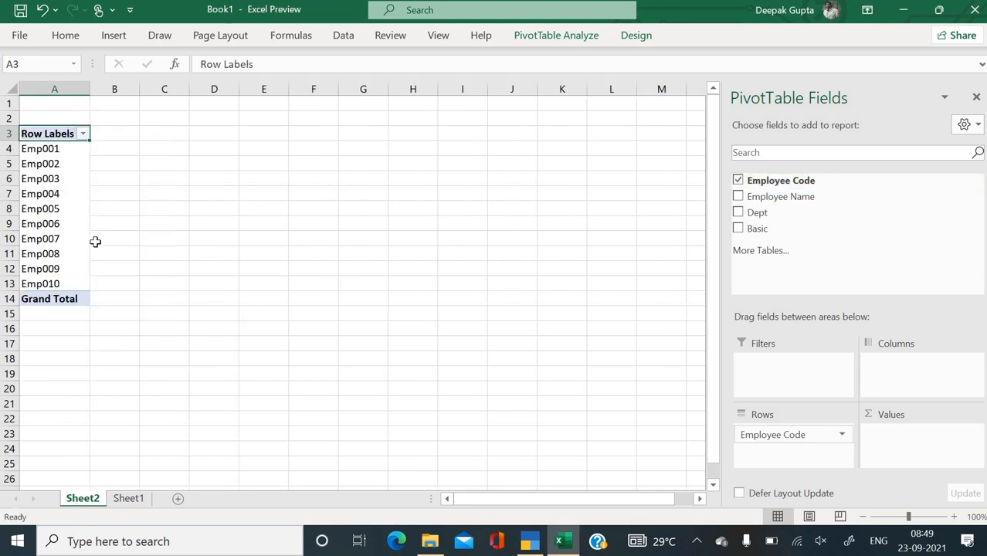
{"action": "left_click", "coordinate": [739, 198]}
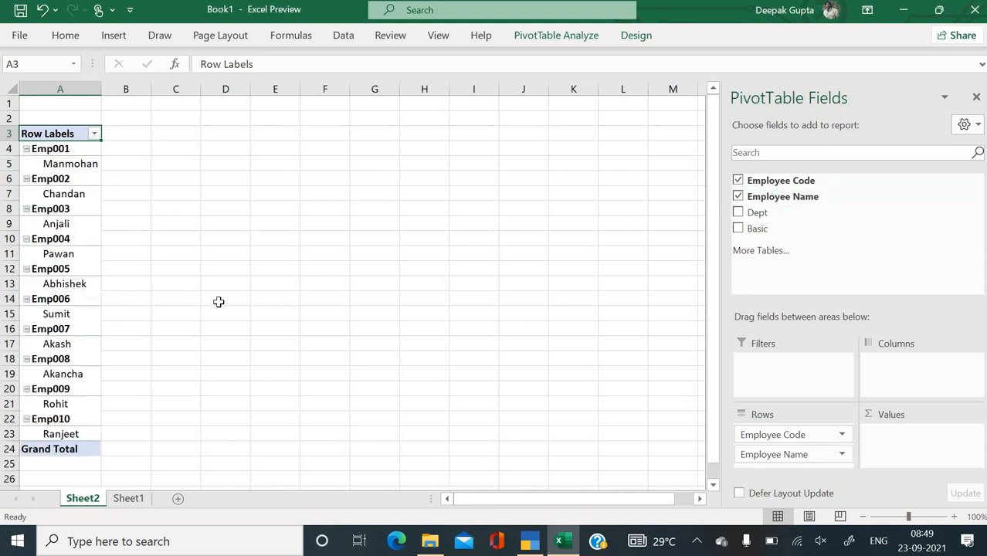
{"action": "left_click", "coordinate": [739, 214]}
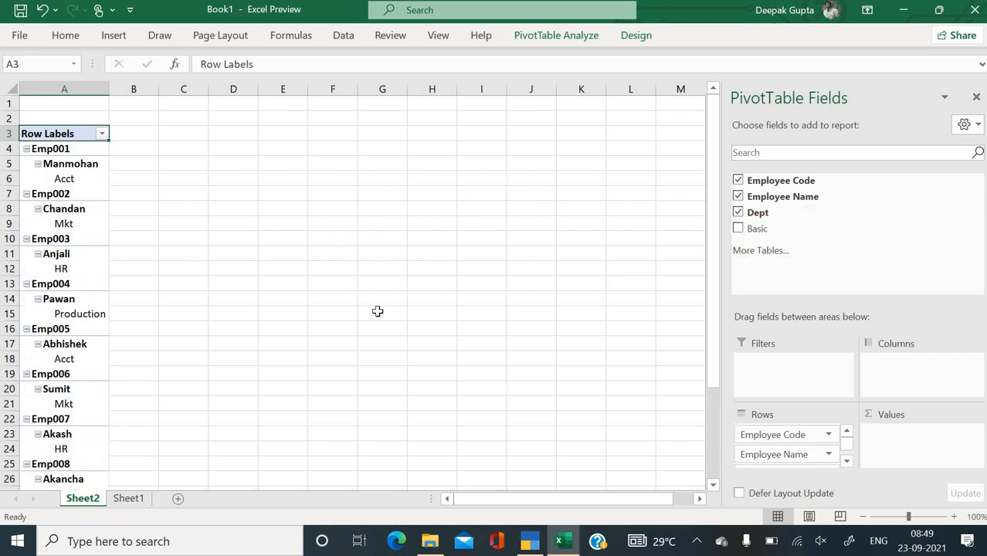
{"action": "left_click", "coordinate": [738, 228]}
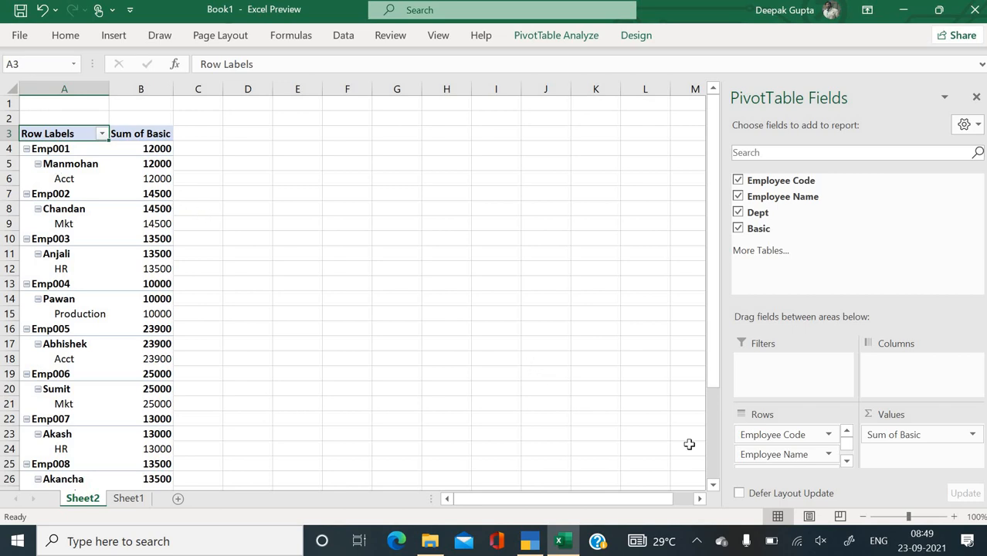
Step: Try the Dept field as a column field and return it to the row fields
{"action": "left_click", "coordinate": [846, 462]}
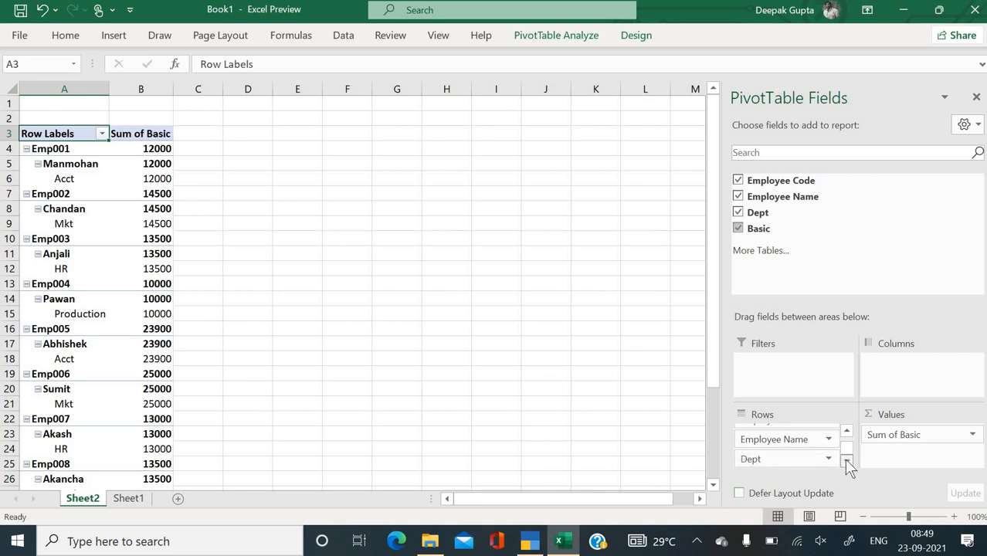
{"action": "left_click_drag", "start_coordinate": [782, 462], "coordinate": [886, 382]}
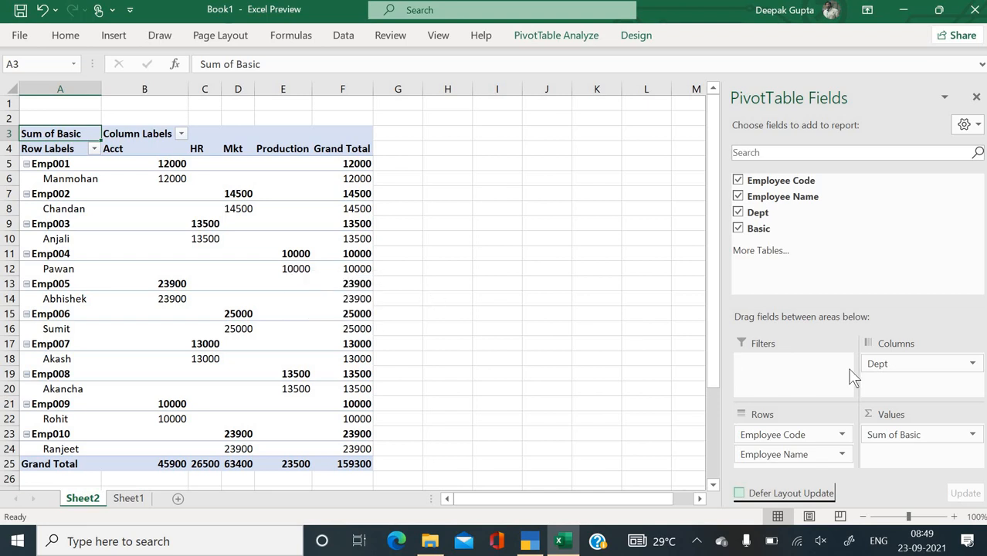
{"action": "left_click_drag", "start_coordinate": [882, 367], "coordinate": [807, 469]}
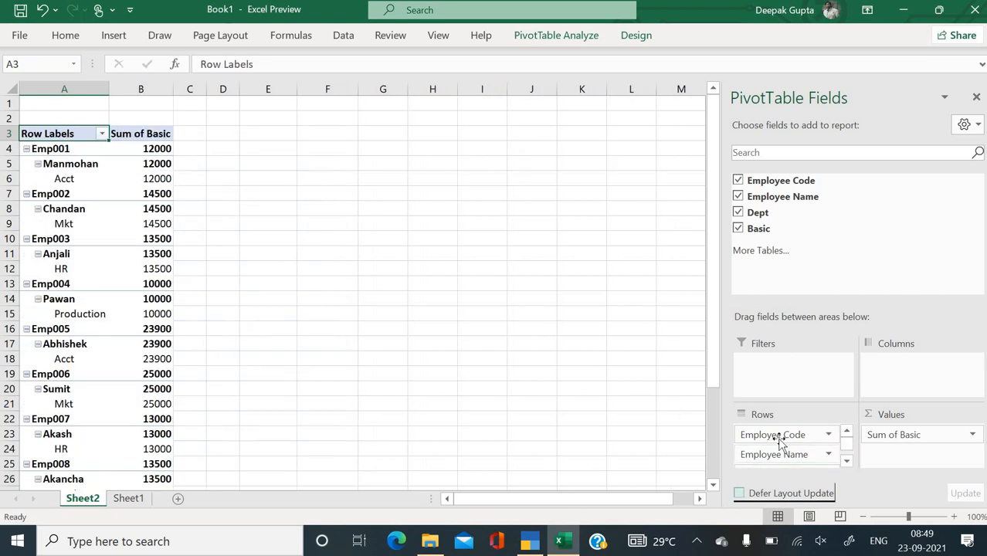
Step: Take the Dept field out of the report and add it again as a report filter
{"action": "left_click", "coordinate": [739, 213]}
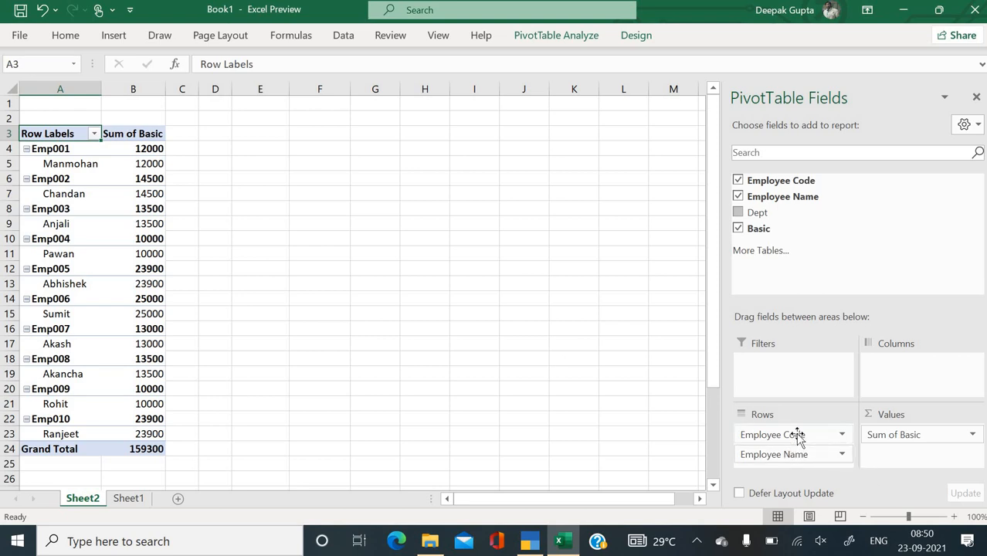
{"action": "left_click_drag", "start_coordinate": [798, 437], "coordinate": [776, 434]}
{"action": "left_click", "coordinate": [738, 213]}
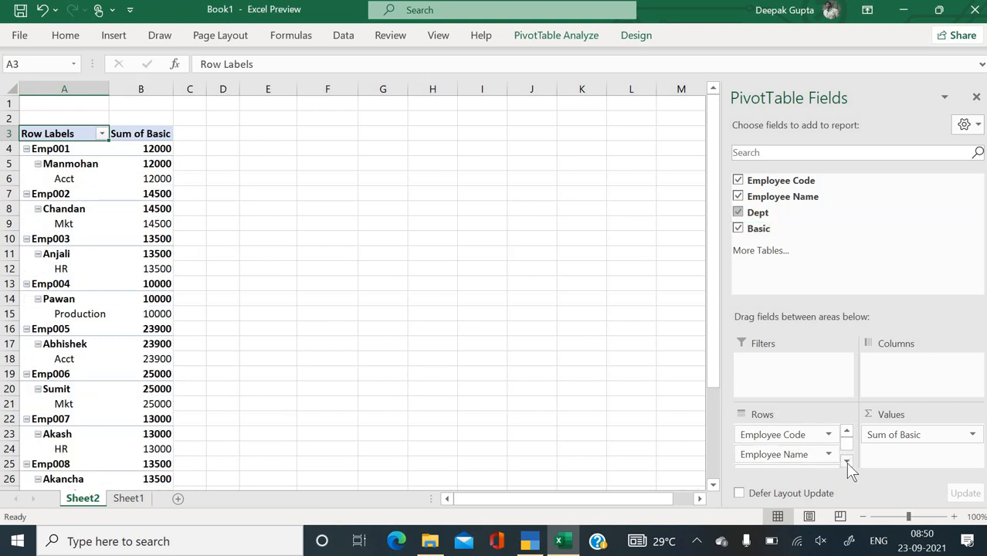
{"action": "left_click", "coordinate": [846, 462]}
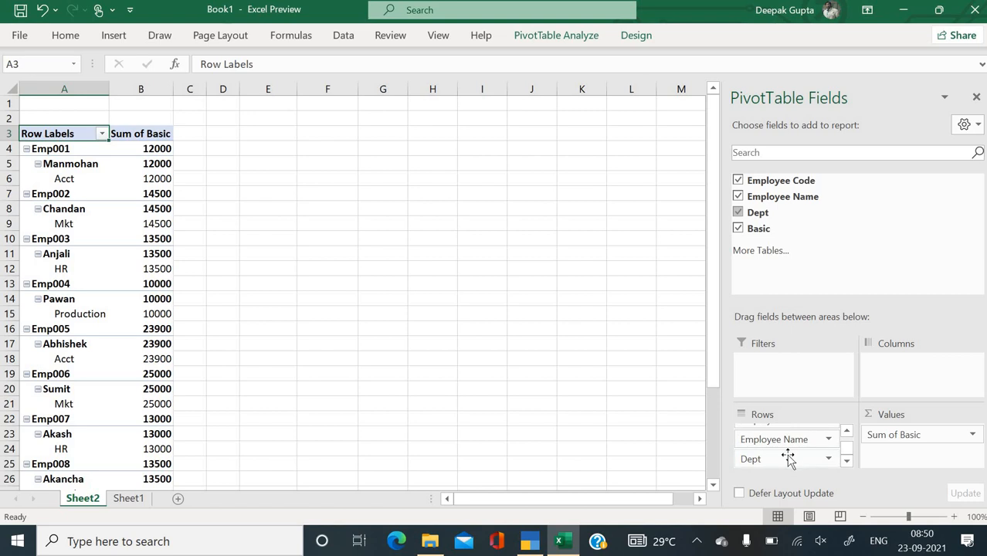
{"action": "left_click_drag", "start_coordinate": [788, 459], "coordinate": [783, 370]}
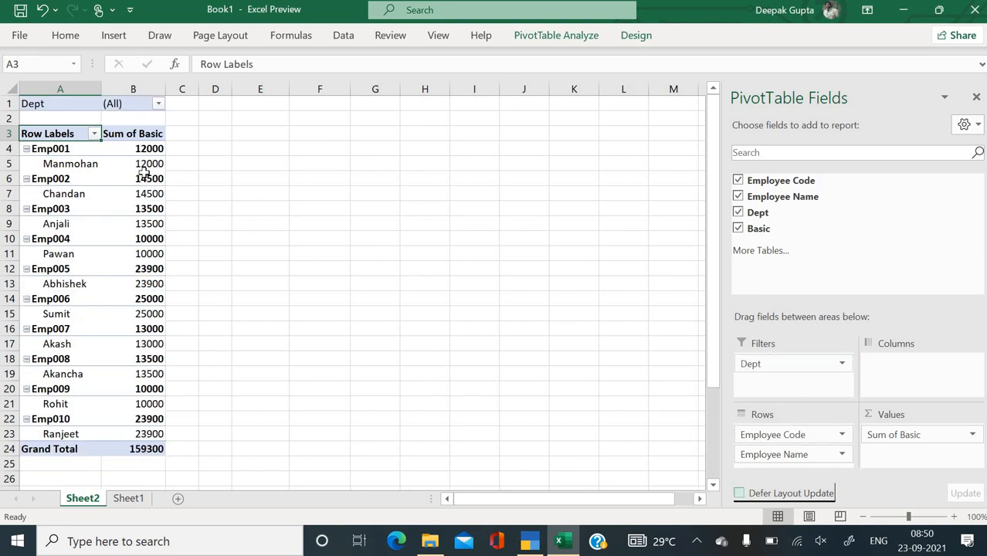
Step: Filter the PivotTable report to the Acct department
{"action": "left_click", "coordinate": [159, 105]}
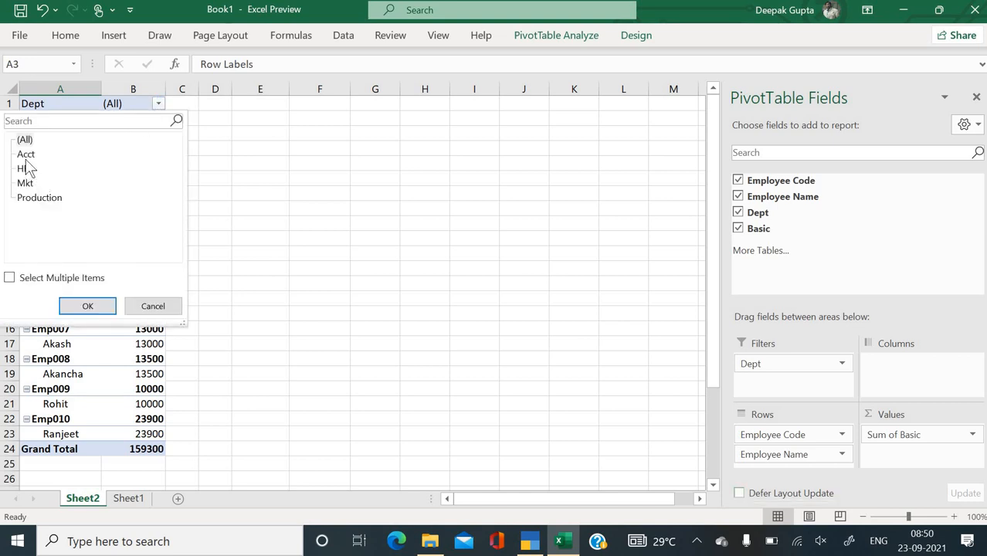
{"action": "left_click", "coordinate": [26, 155]}
{"action": "left_click", "coordinate": [96, 307]}
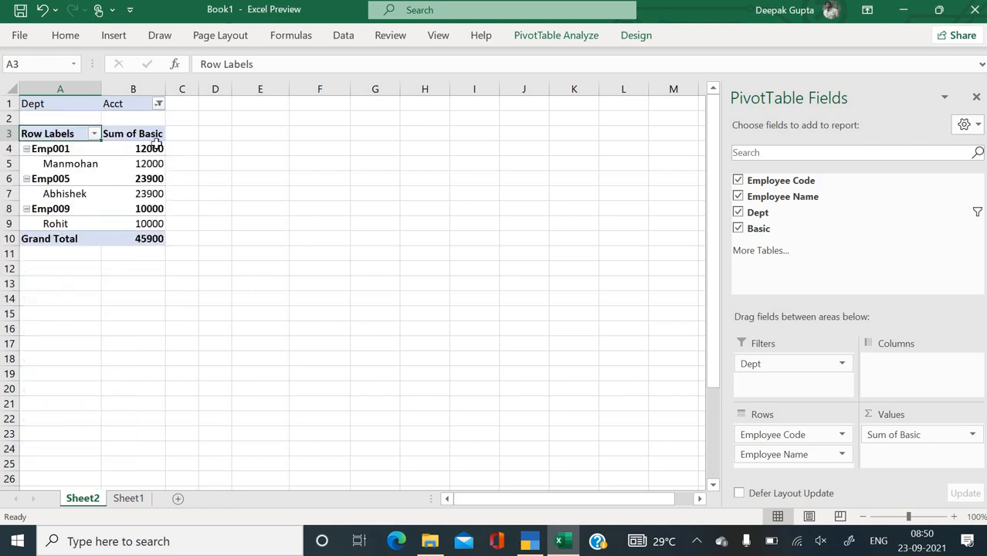
Step: Reset the Dept report filter to (All) departments
{"action": "left_click", "coordinate": [159, 105]}
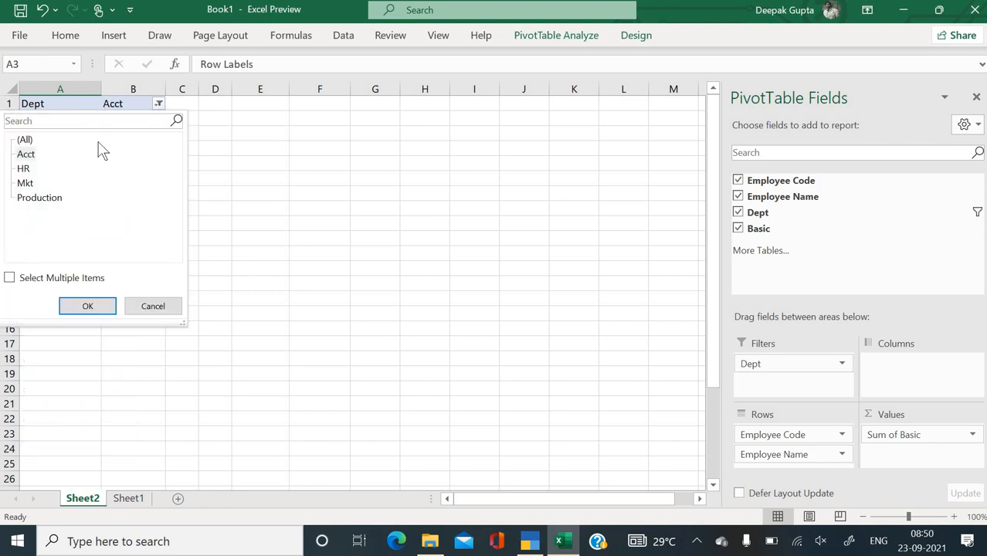
{"action": "left_click", "coordinate": [26, 140]}
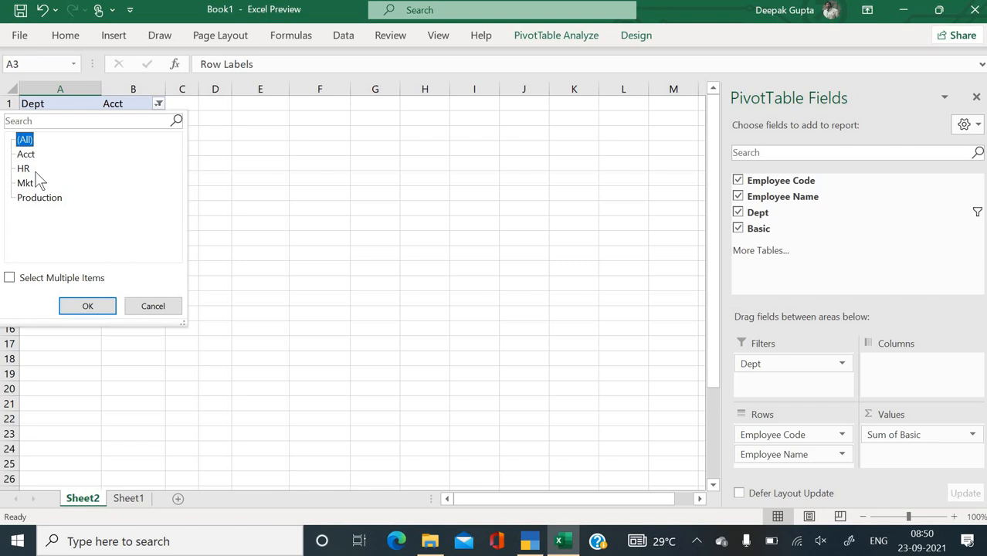
{"action": "left_click", "coordinate": [86, 307]}
{"action": "mouse_move", "coordinate": [150, 243]}
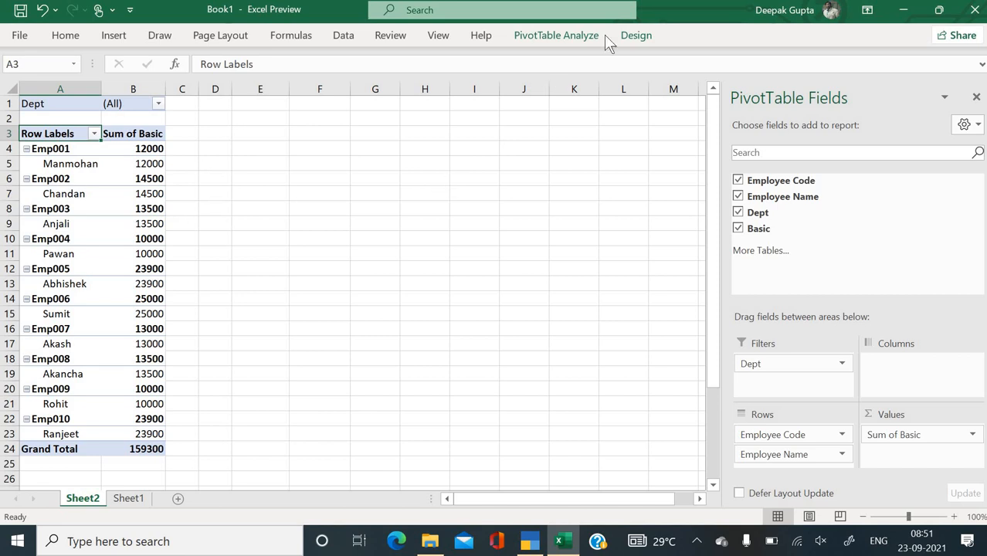
Step: Turn off the PivotTable's row header and column header formatting, and turn the row headers back on
{"action": "left_click", "coordinate": [558, 35]}
{"action": "left_click", "coordinate": [639, 36]}
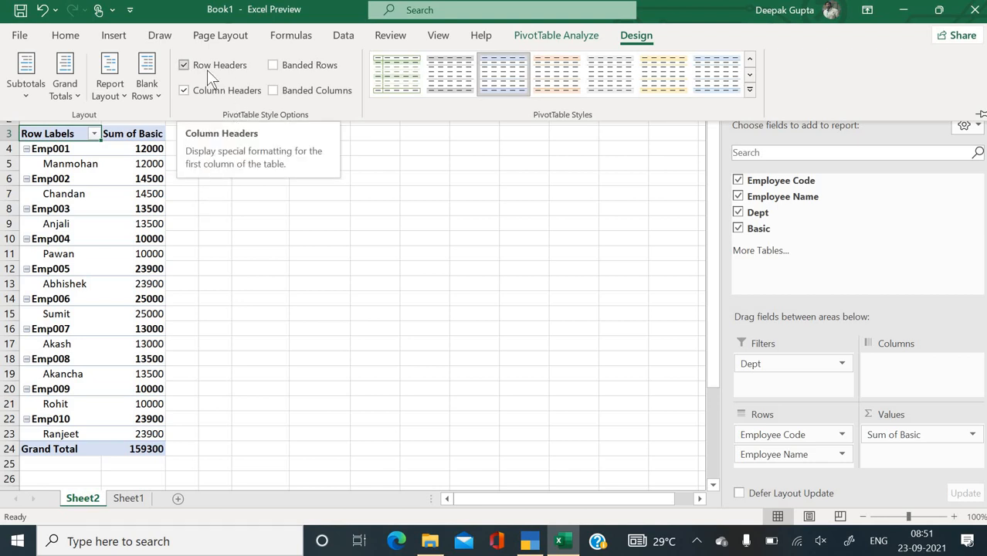
{"action": "left_click", "coordinate": [221, 68]}
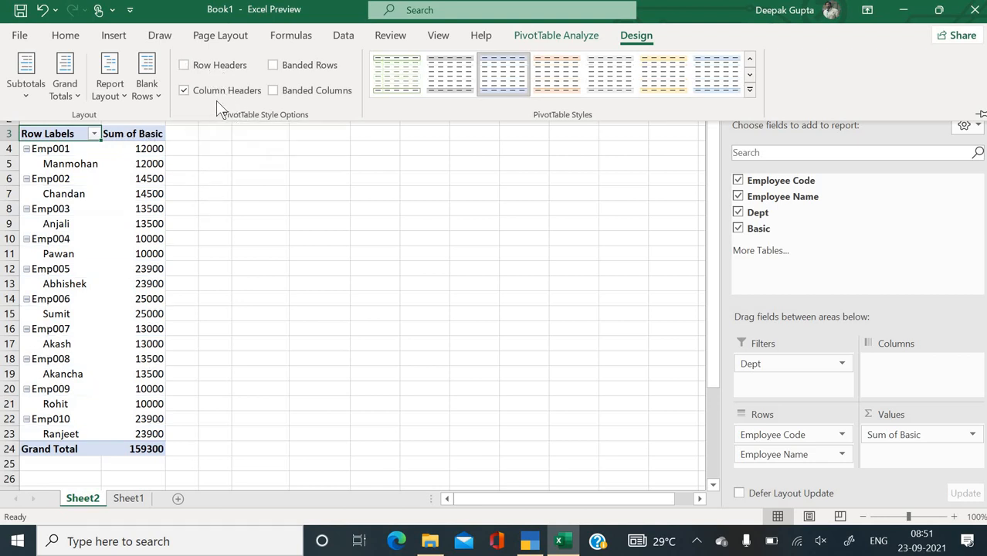
{"action": "left_click", "coordinate": [216, 93]}
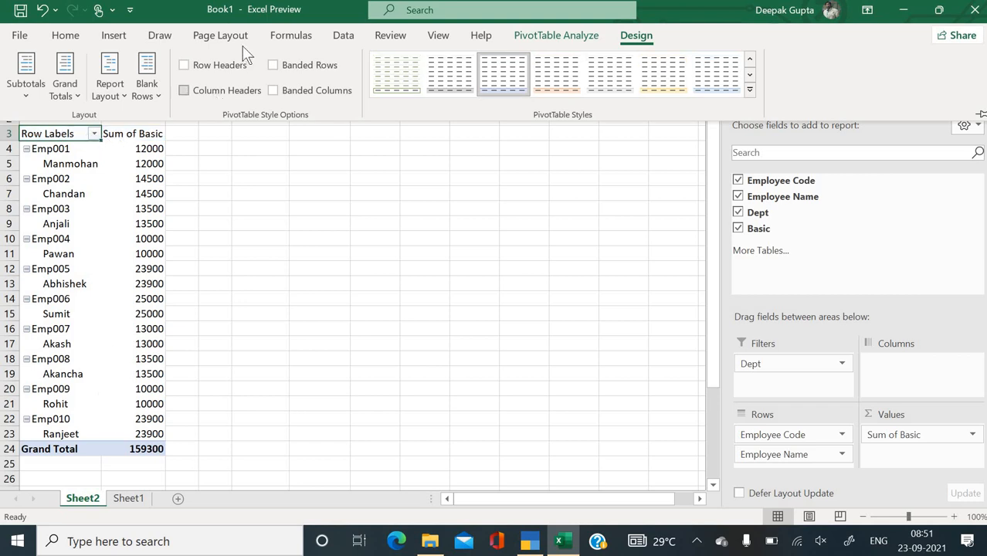
{"action": "left_click", "coordinate": [221, 66]}
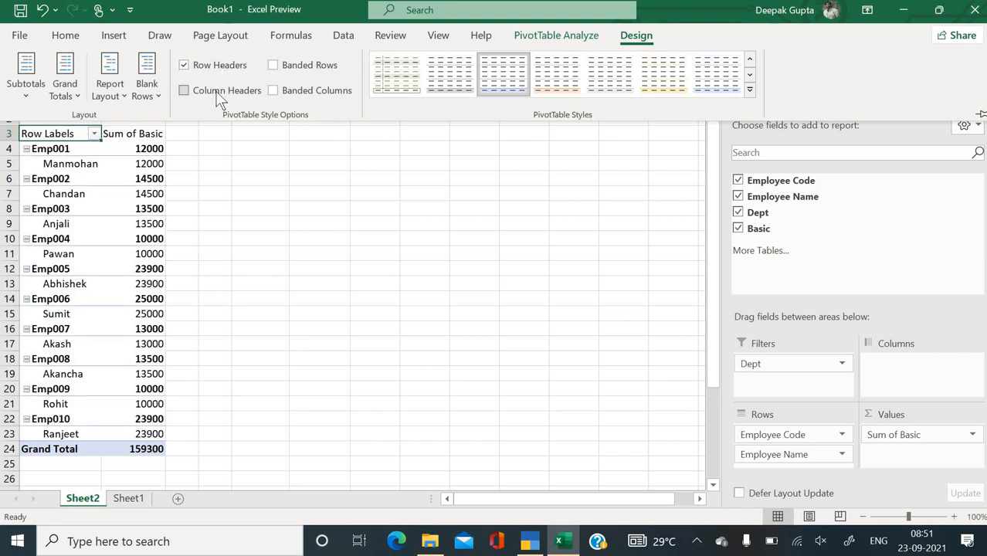
Step: Turn the PivotTable's column header formatting back on, and try banded rows and banded columns, leaving both off
{"action": "left_click", "coordinate": [219, 93]}
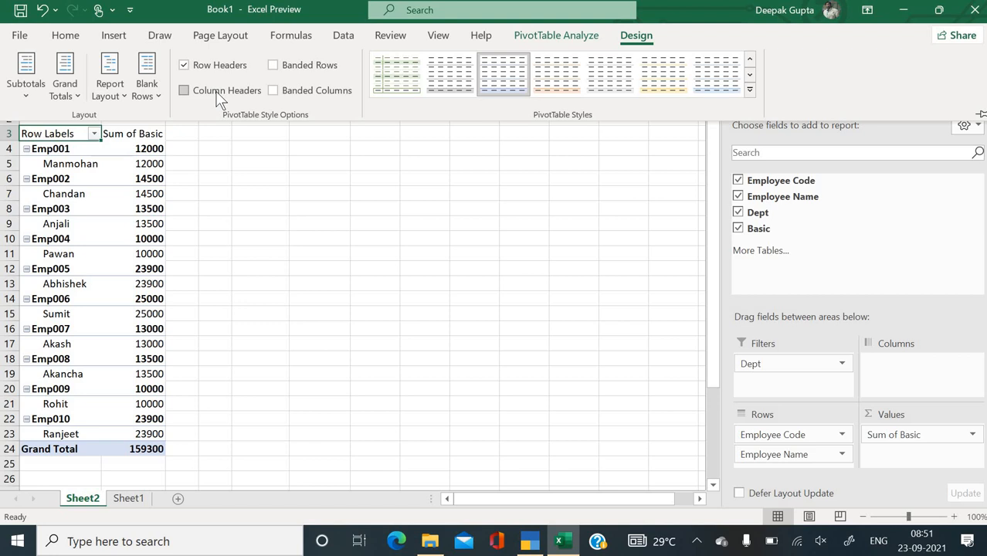
{"action": "left_click", "coordinate": [309, 65]}
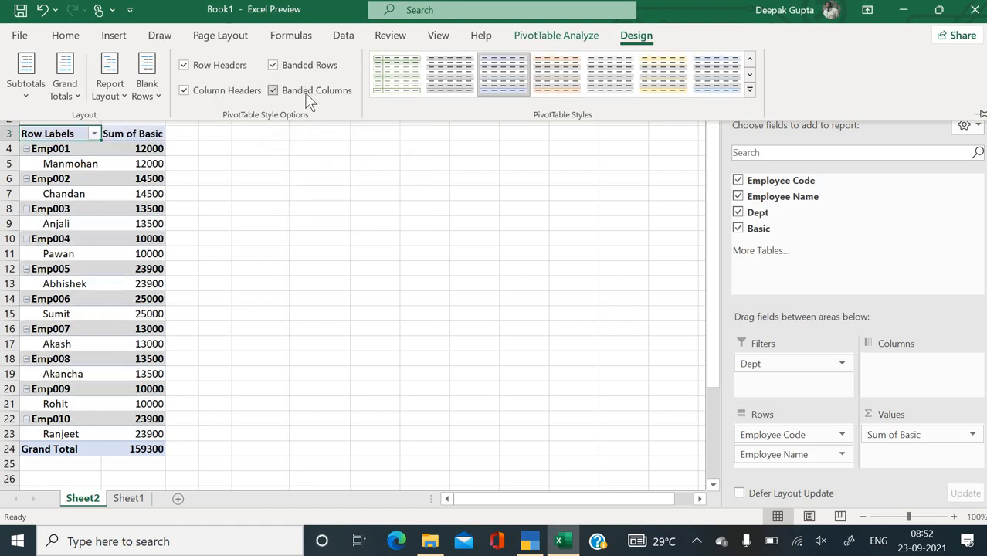
{"action": "left_click", "coordinate": [308, 91]}
{"action": "left_click", "coordinate": [308, 68]}
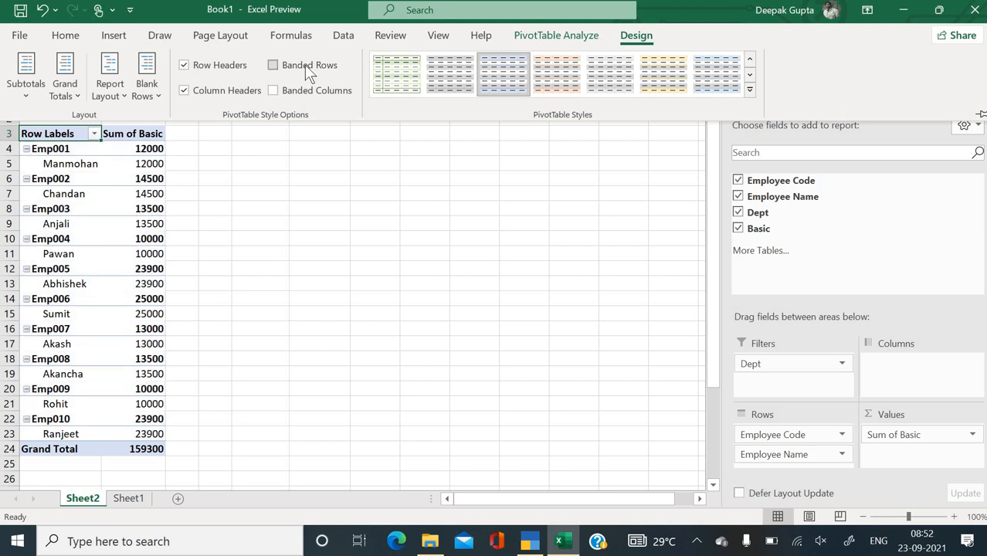
Step: Apply the orange PivotTable style from the first row of the Dark styles
{"action": "left_click", "coordinate": [749, 90]}
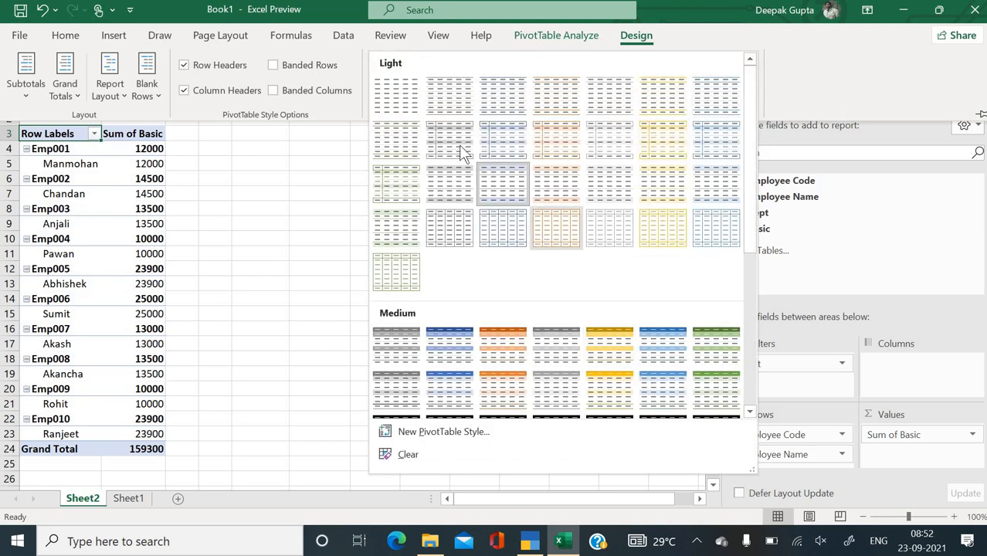
{"action": "scroll", "coordinate": [483, 296], "scroll_direction": "down", "scroll_amount": 3}
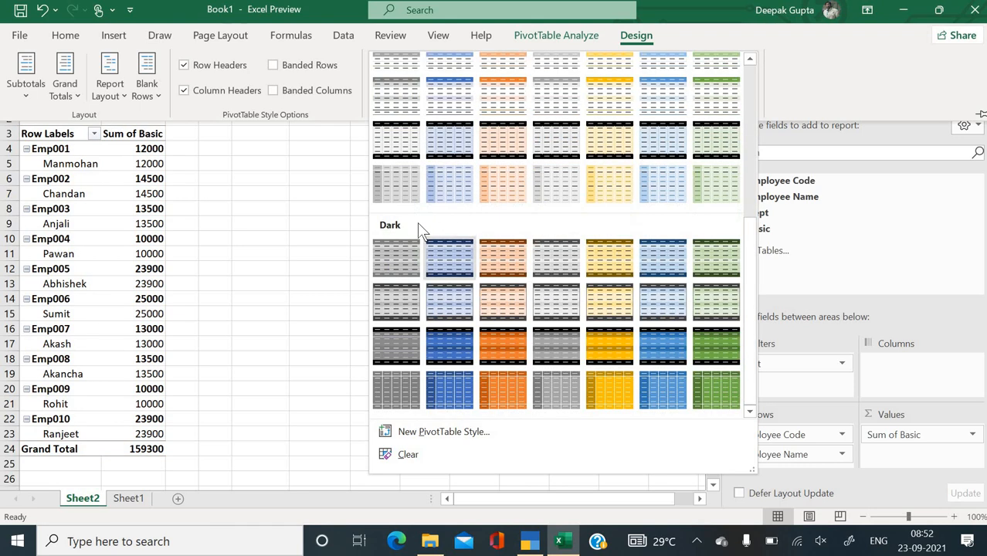
{"action": "left_click", "coordinate": [498, 276]}
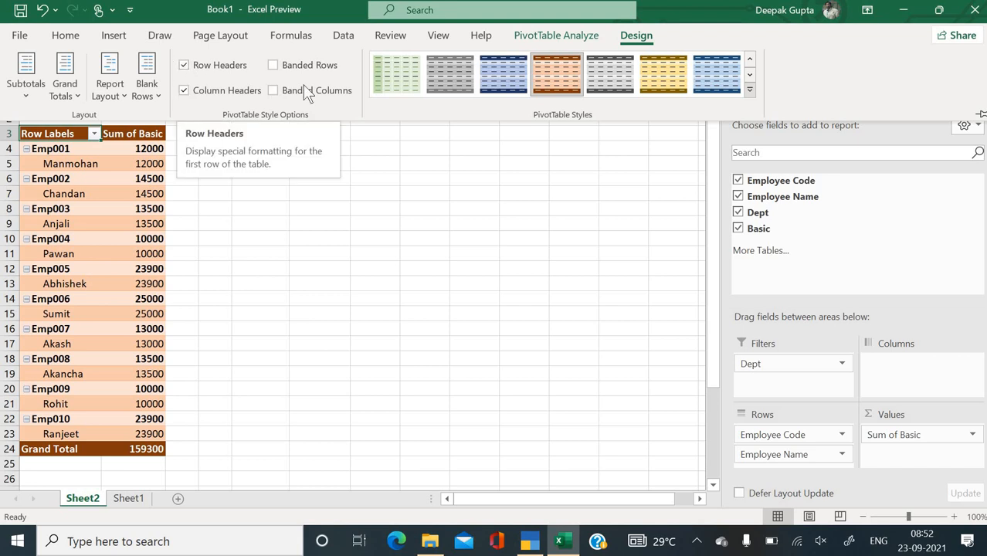
Step: Add a calculated field named DA to the PivotTable with the formula = Basic*60%
{"action": "left_click", "coordinate": [545, 39]}
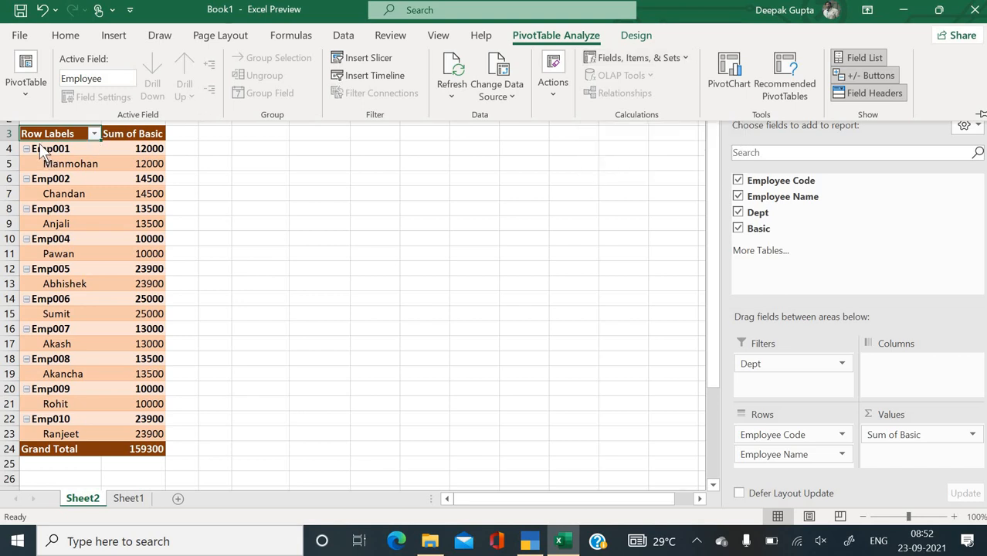
{"action": "left_click", "coordinate": [645, 59]}
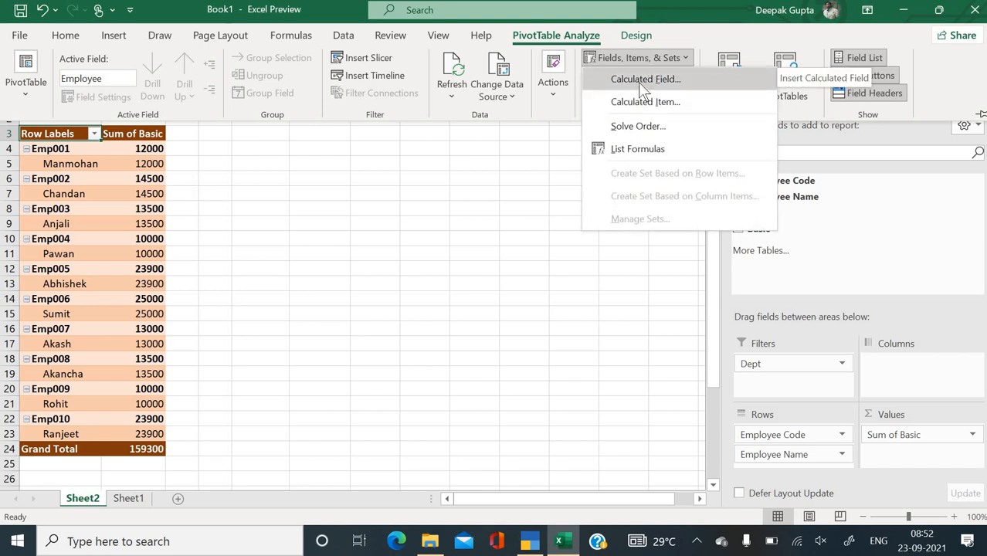
{"action": "left_click", "coordinate": [638, 80]}
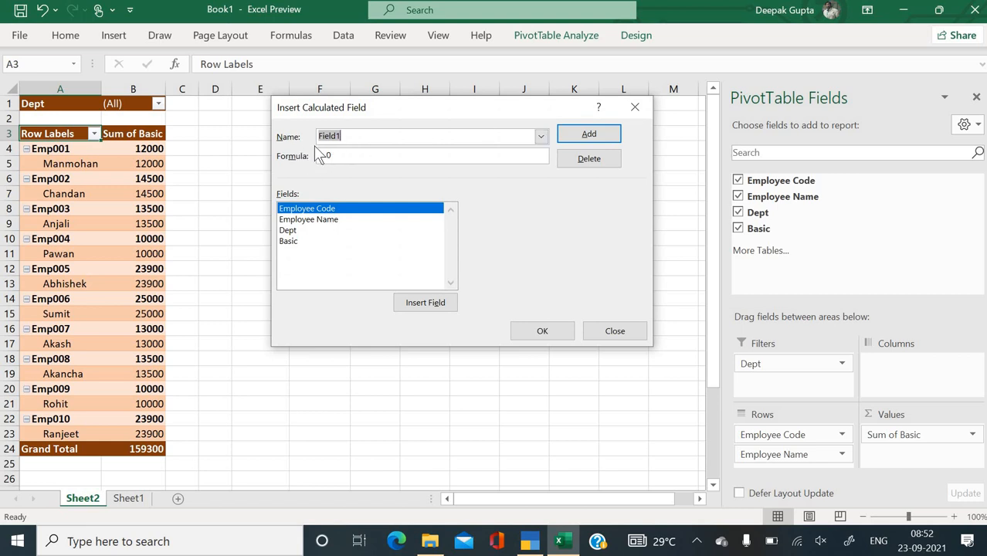
{"action": "type", "text": "DA"}
{"action": "key", "text": "BackSpace"}
{"action": "key", "text": "BackSpace"}
{"action": "double_click", "coordinate": [299, 245]}
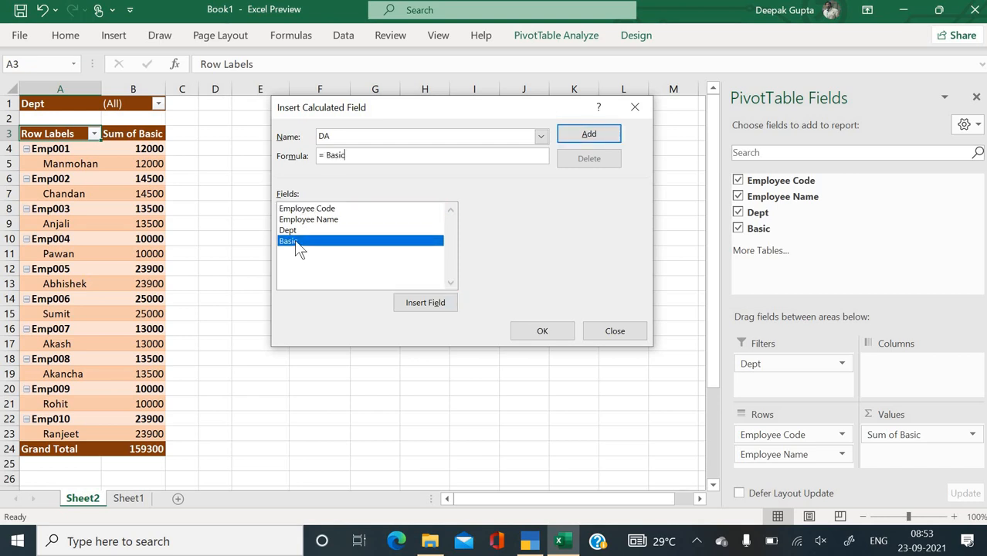
{"action": "type", "text": "*60%"}
{"action": "left_click", "coordinate": [540, 332]}
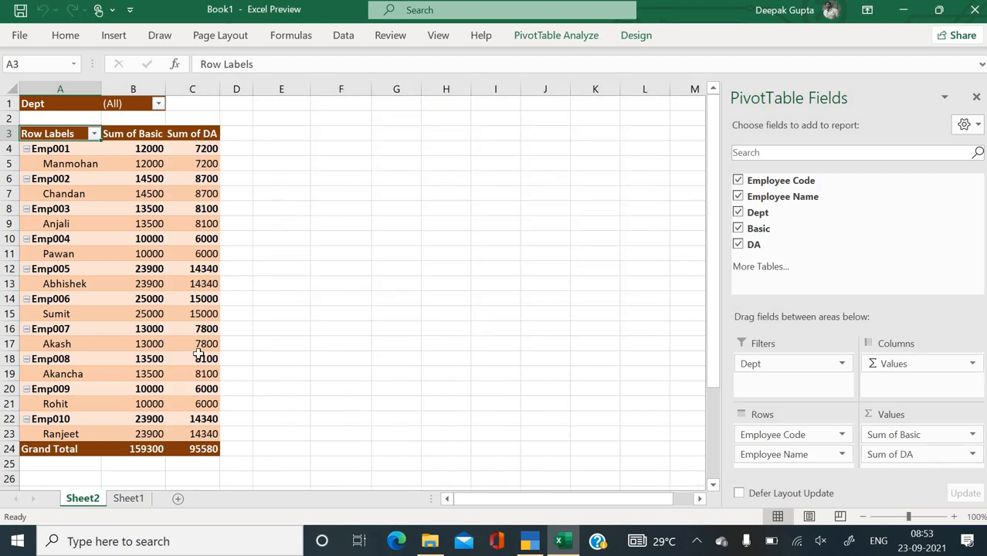
{"action": "mouse_move", "coordinate": [198, 354]}
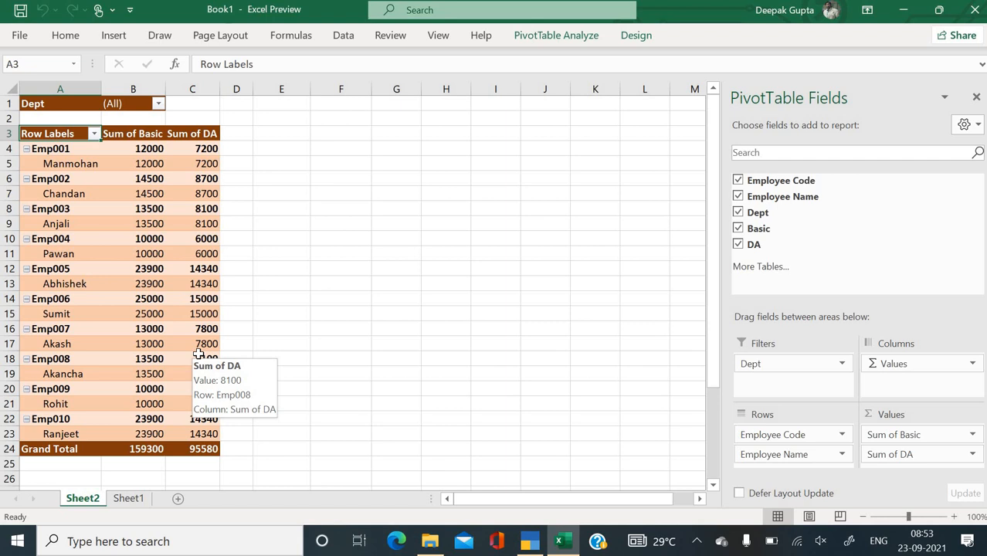
{"action": "mouse_move", "coordinate": [206, 148]}
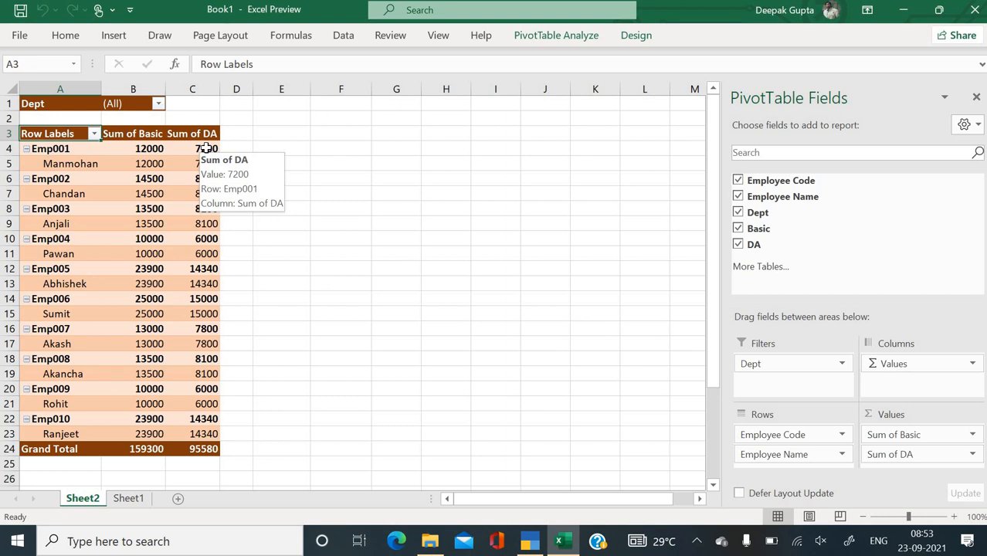
Step: Add a calculated field named HRA to the PivotTable with the formula =( Basic+ DA)*10%
{"action": "left_click", "coordinate": [544, 39]}
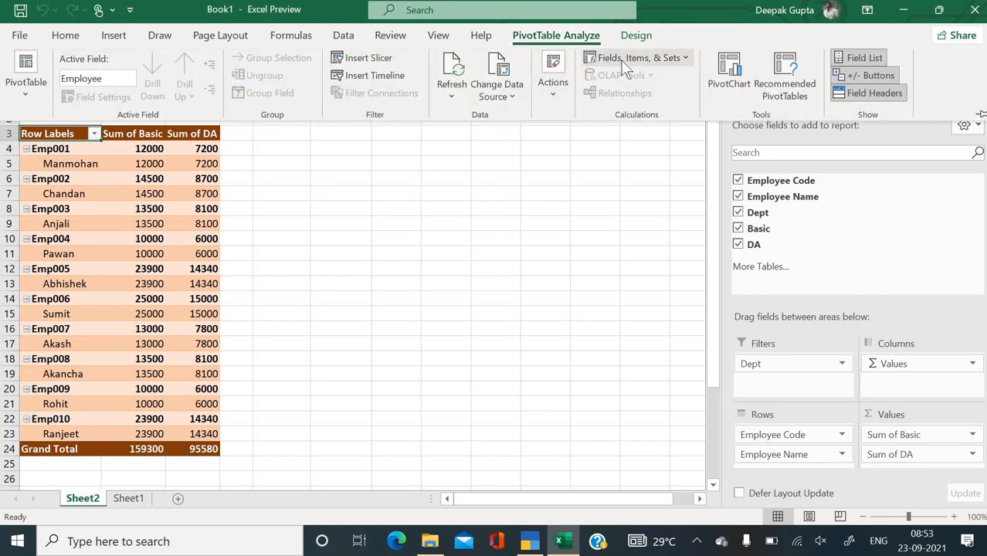
{"action": "left_click", "coordinate": [624, 62]}
{"action": "left_click", "coordinate": [628, 78]}
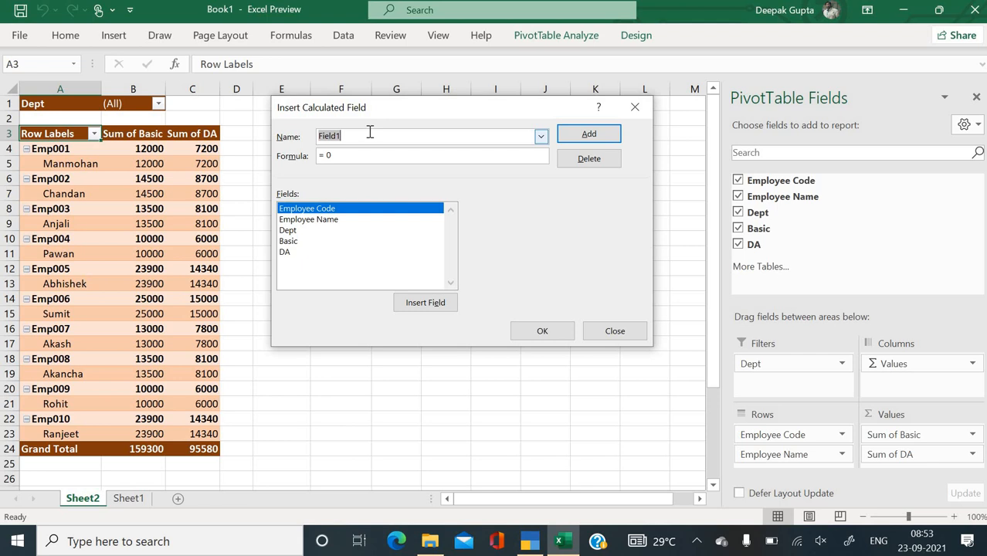
{"action": "type", "text": "HRA"}
{"action": "left_click", "coordinate": [360, 155]}
{"action": "key", "text": "BackSpace"}
{"action": "key", "text": "BackSpace"}
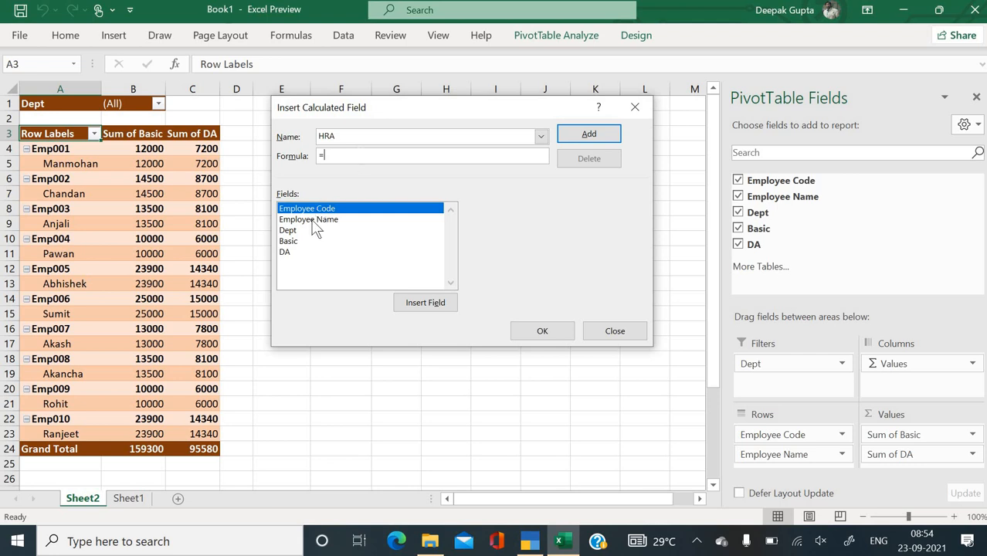
{"action": "type", "text": "("}
{"action": "double_click", "coordinate": [288, 242]}
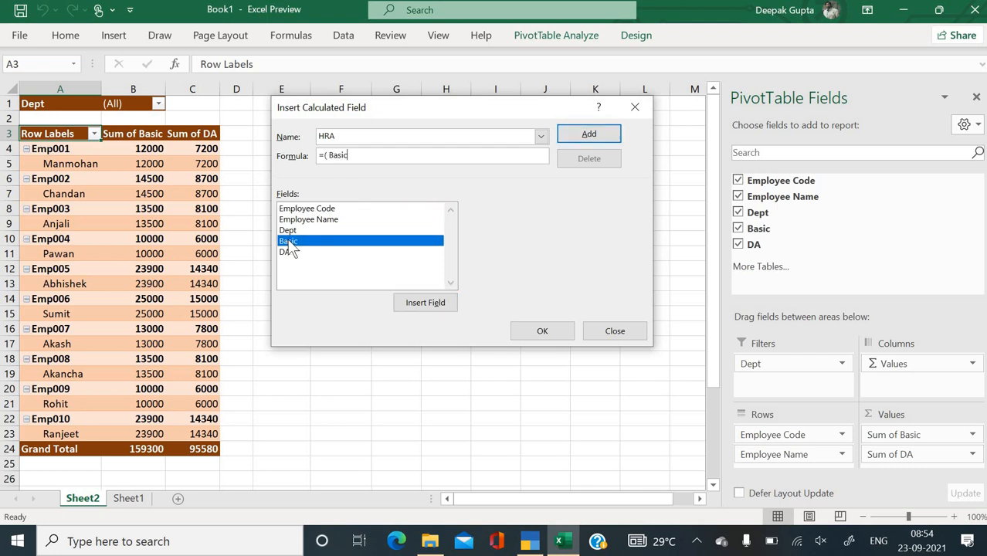
{"action": "type", "text": "+"}
{"action": "double_click", "coordinate": [286, 253]}
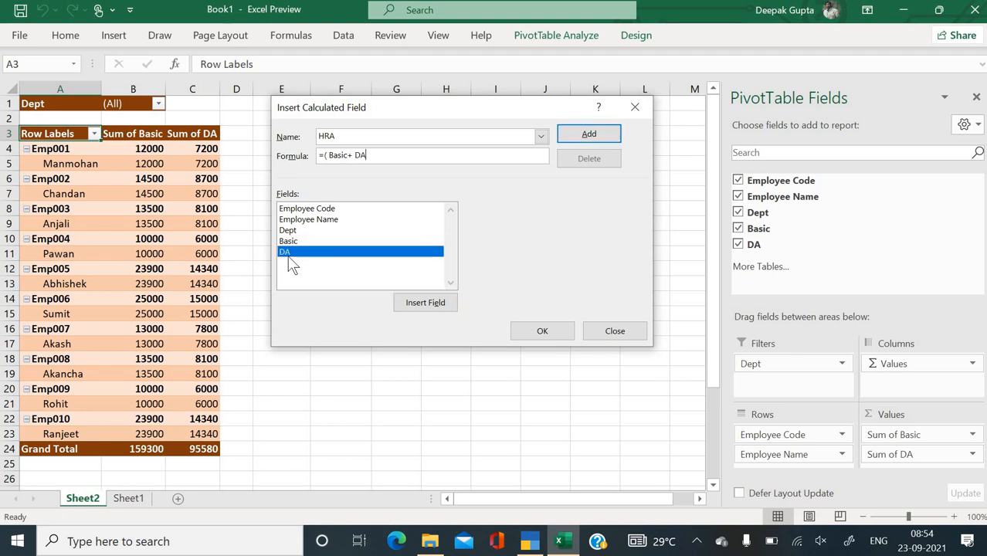
{"action": "type", "text": ")*10%"}
{"action": "left_click", "coordinate": [588, 140]}
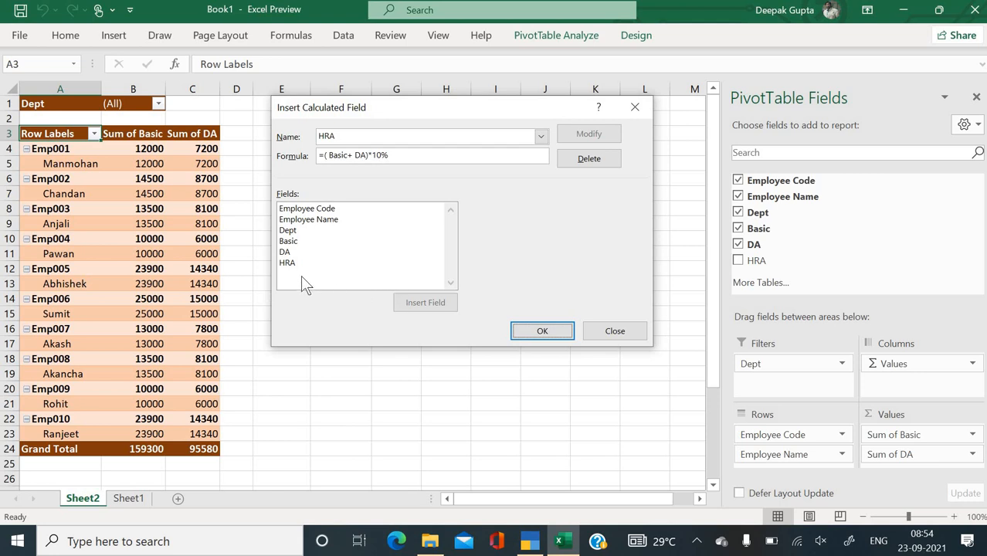
{"action": "left_click", "coordinate": [538, 334]}
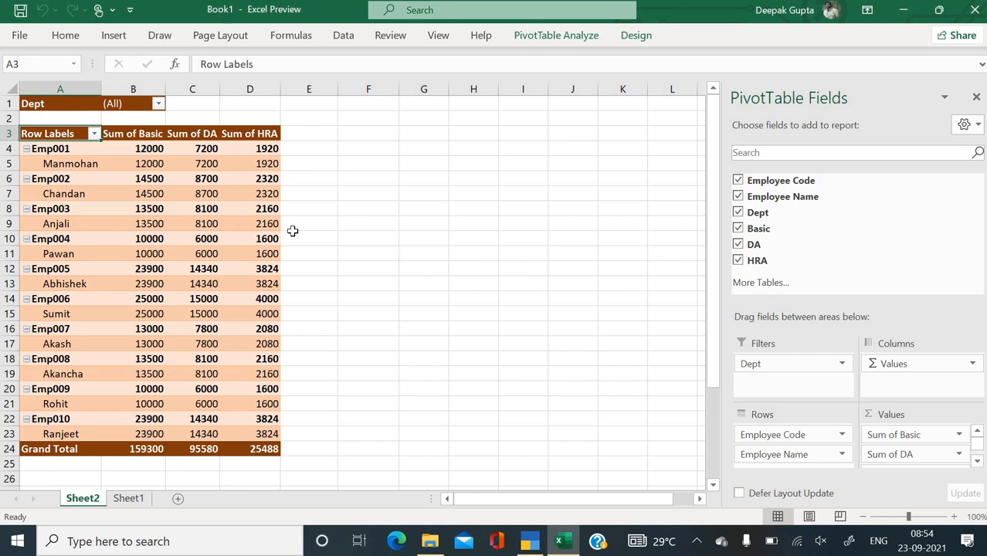
Step: Add a calculated field named Gross Salary to the PivotTable with the formula = Basic+ DA+ HRA
{"action": "left_click", "coordinate": [552, 43]}
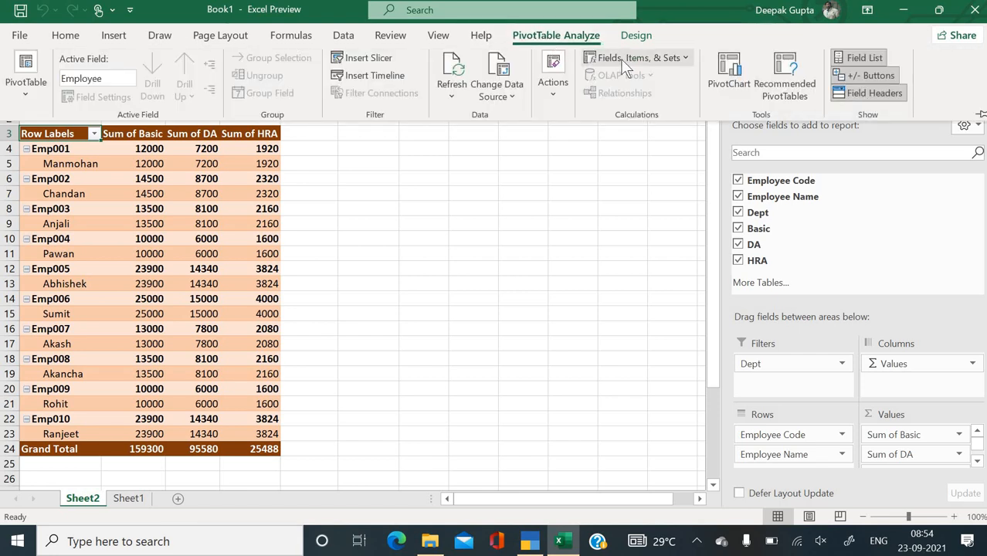
{"action": "left_click", "coordinate": [635, 58]}
{"action": "left_click", "coordinate": [632, 80]}
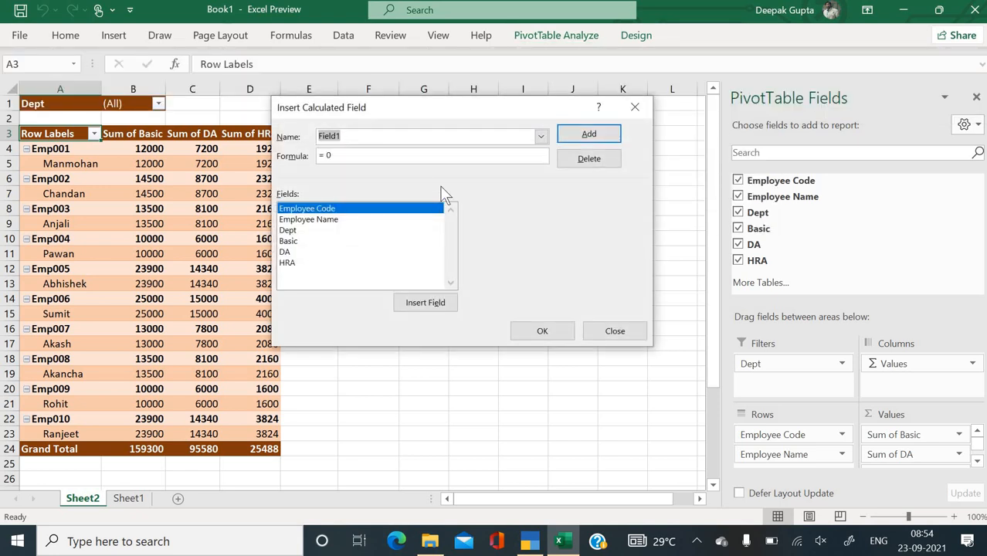
{"action": "type", "text": "Gross Salary"}
{"action": "left_click", "coordinate": [384, 156]}
{"action": "key", "text": "BackSpace"}
{"action": "key", "text": "BackSpace"}
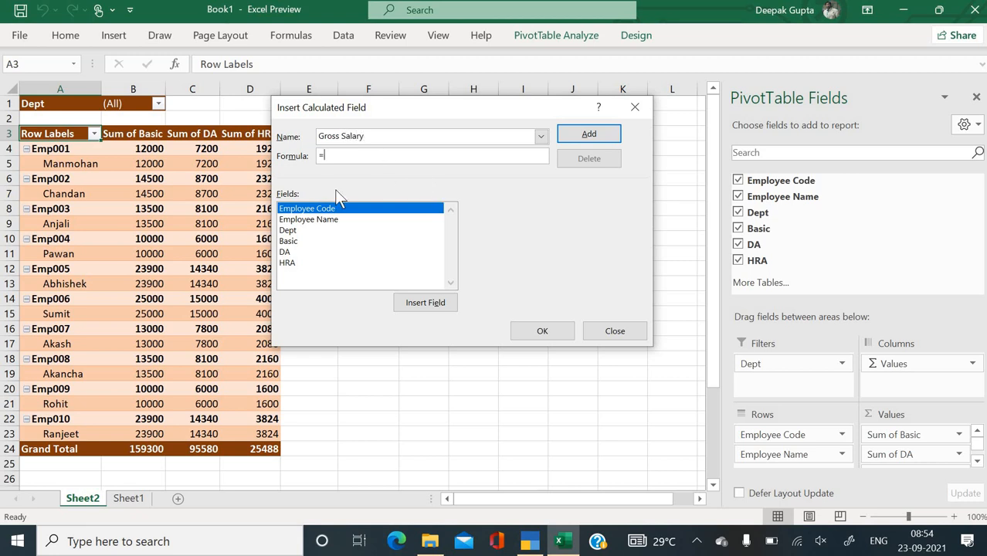
{"action": "double_click", "coordinate": [288, 241]}
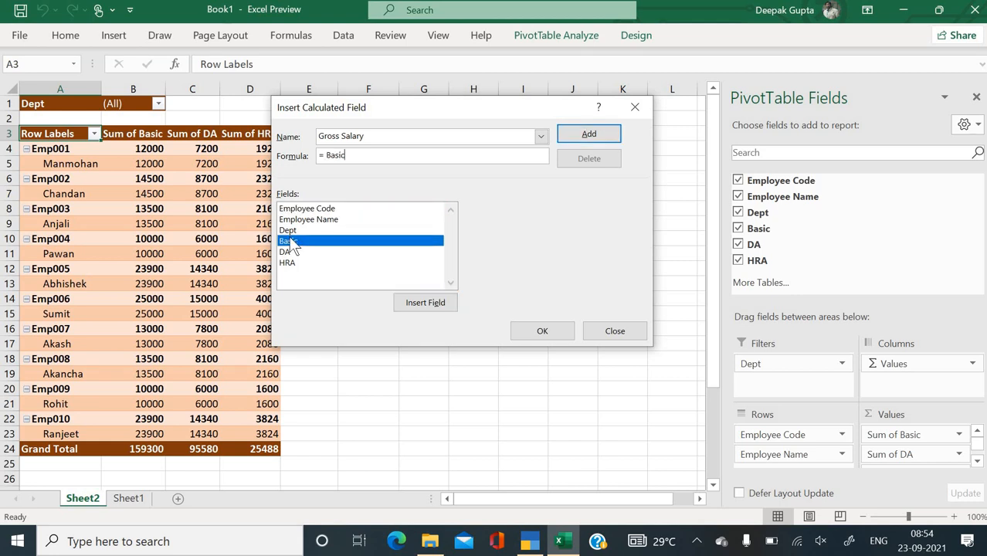
{"action": "type", "text": "+"}
{"action": "left_click", "coordinate": [286, 253]}
{"action": "double_click", "coordinate": [286, 253]}
{"action": "type", "text": "+"}
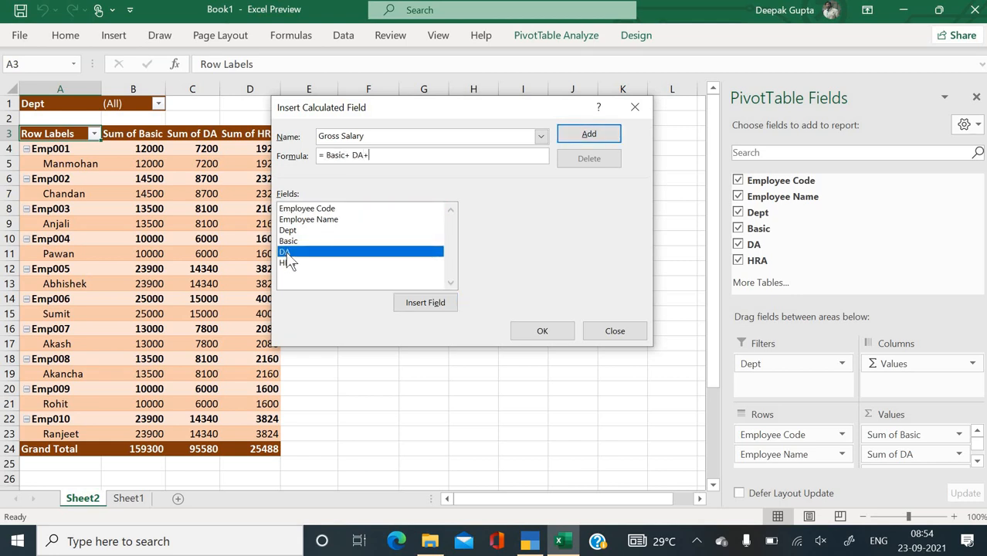
{"action": "left_click", "coordinate": [288, 263]}
{"action": "double_click", "coordinate": [287, 263]}
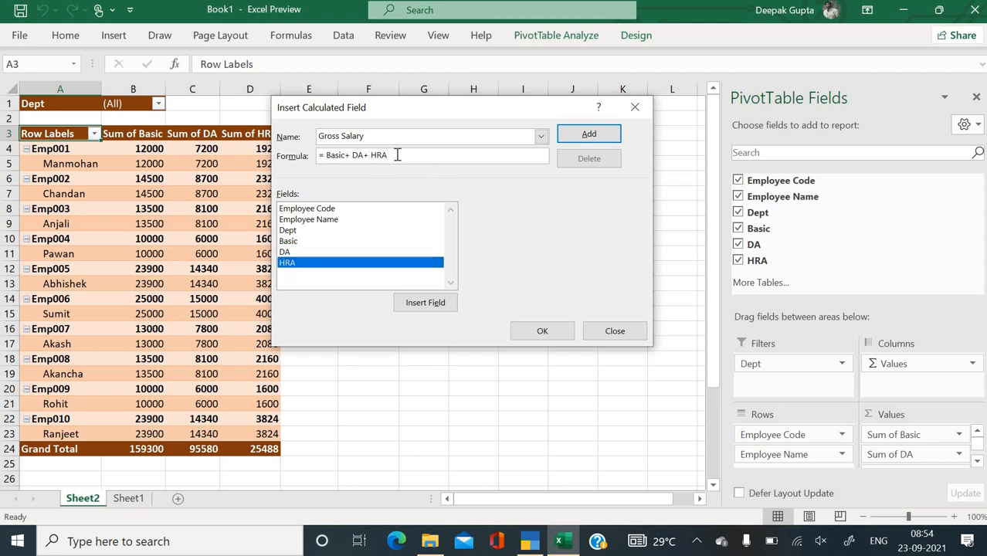
{"action": "left_click", "coordinate": [581, 138]}
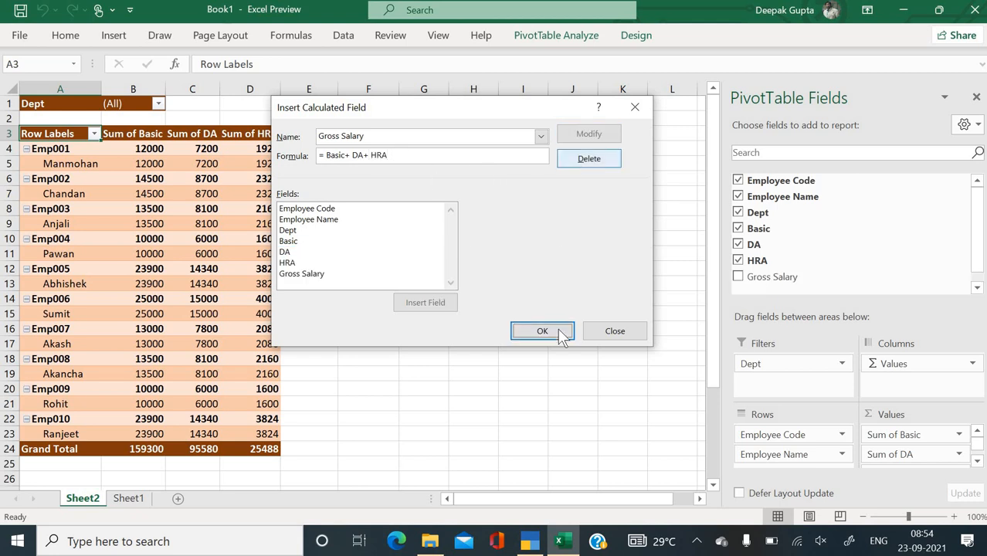
{"action": "left_click", "coordinate": [546, 334]}
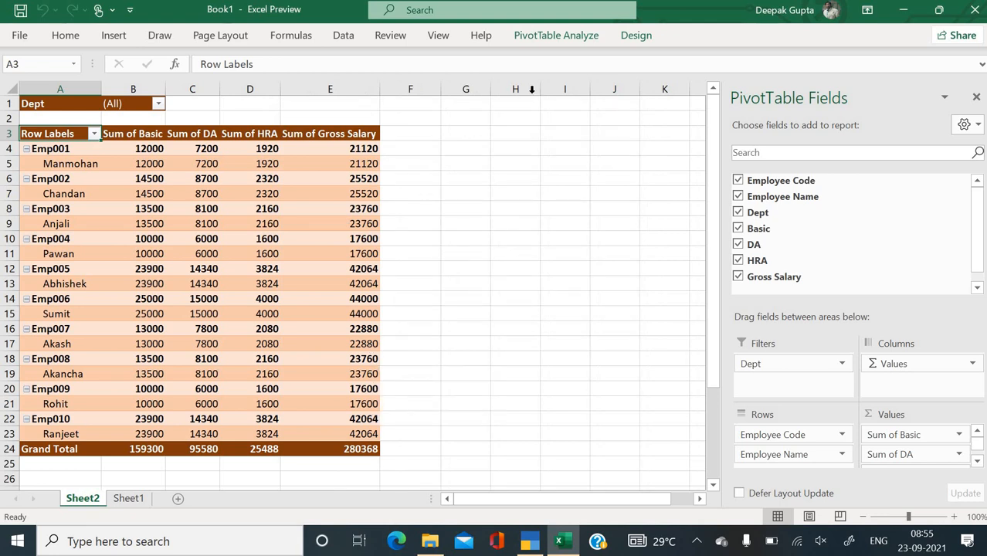
Step: Add a calculated field named PF to the PivotTable with the formula =( Basic+ DA)*12%
{"action": "left_click", "coordinate": [555, 36]}
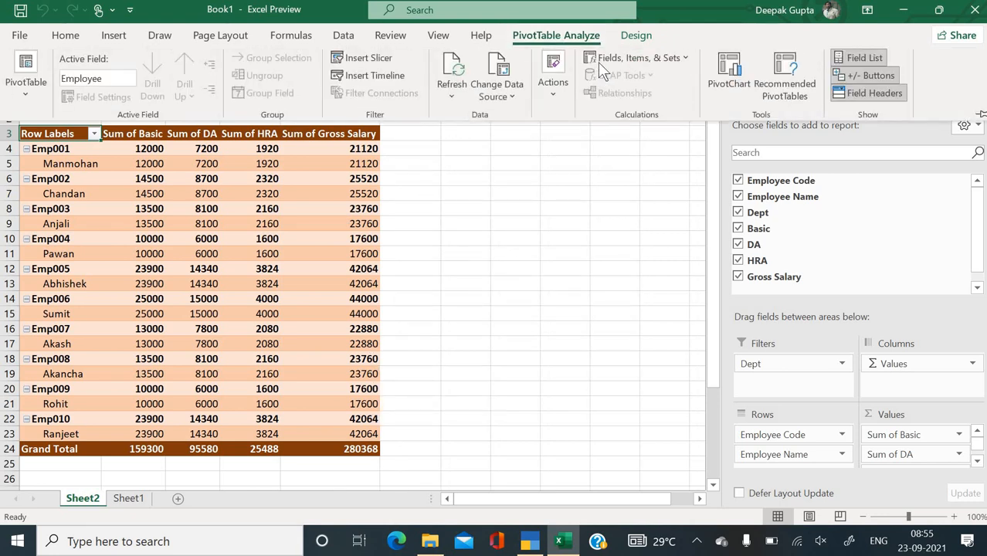
{"action": "left_click", "coordinate": [612, 56]}
{"action": "left_click", "coordinate": [616, 79]}
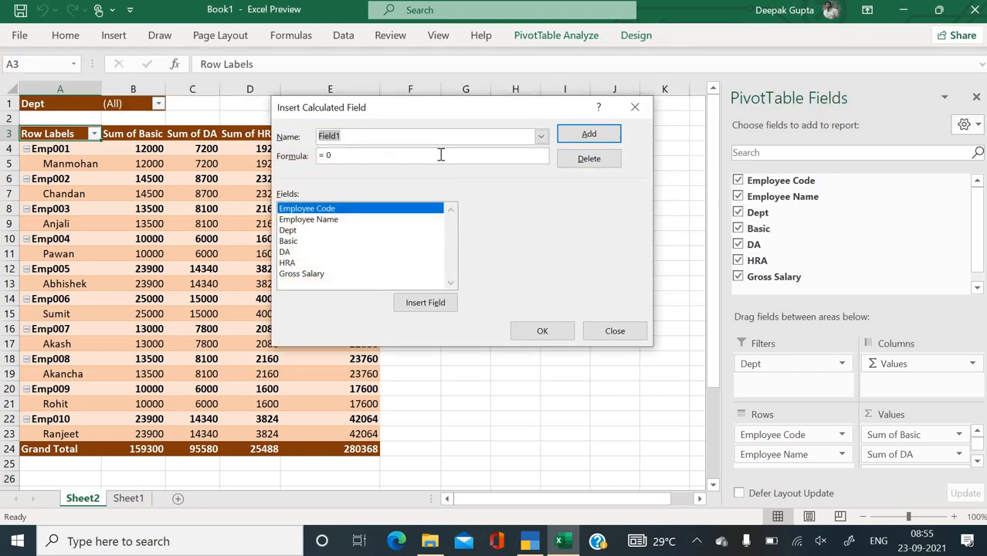
{"action": "type", "text": "PF"}
{"action": "double_click", "coordinate": [306, 246]}
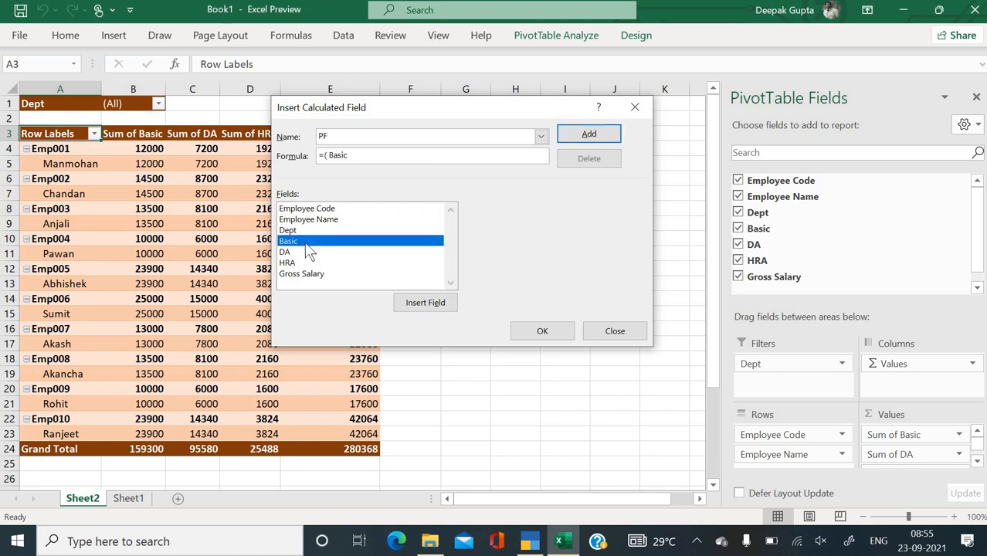
{"action": "double_click", "coordinate": [304, 253]}
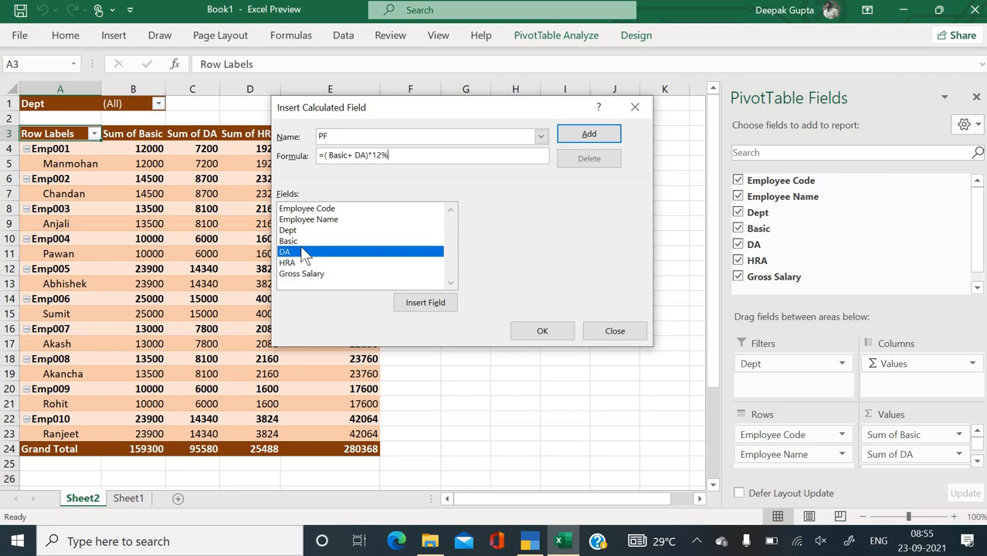
{"action": "left_click", "coordinate": [605, 131]}
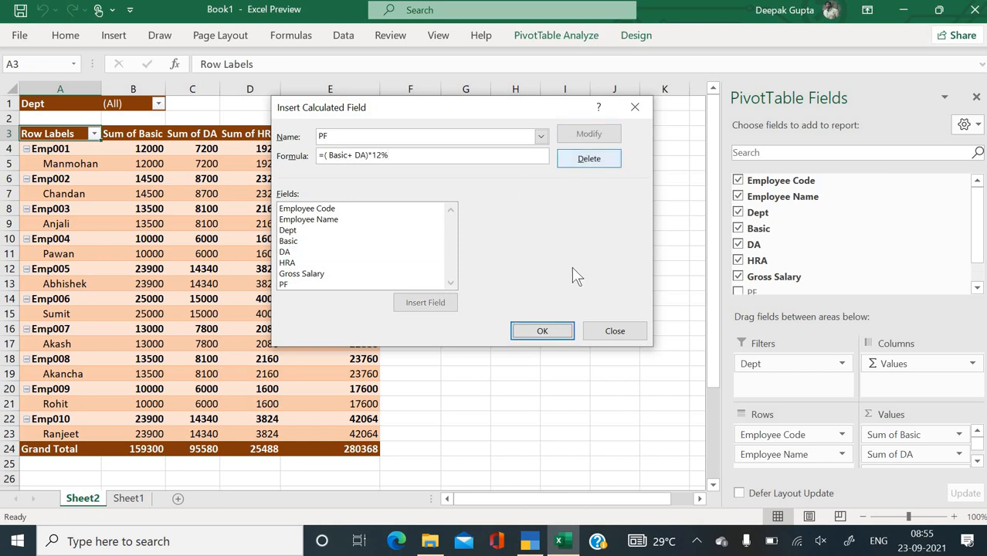
{"action": "left_click", "coordinate": [544, 331]}
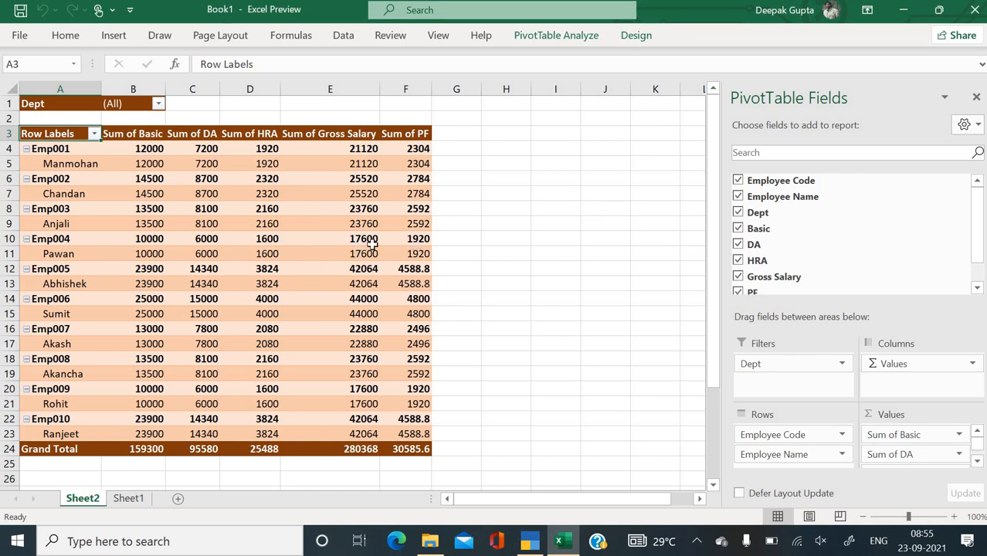
Step: Add a calculated field named Net Salary to the PivotTable with the formula = 'Gross Salary'- PF
{"action": "left_click", "coordinate": [558, 39]}
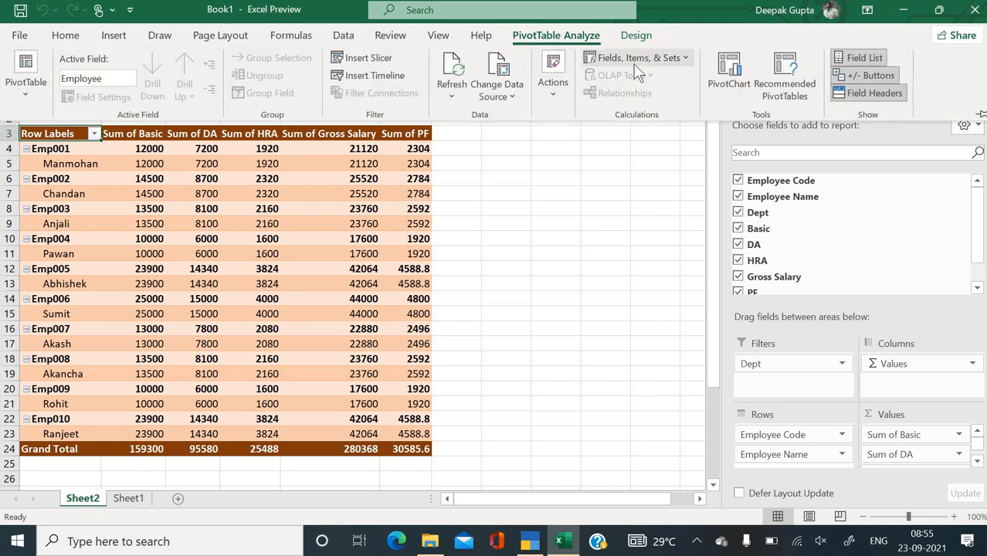
{"action": "left_click", "coordinate": [638, 60]}
{"action": "left_click", "coordinate": [649, 75]}
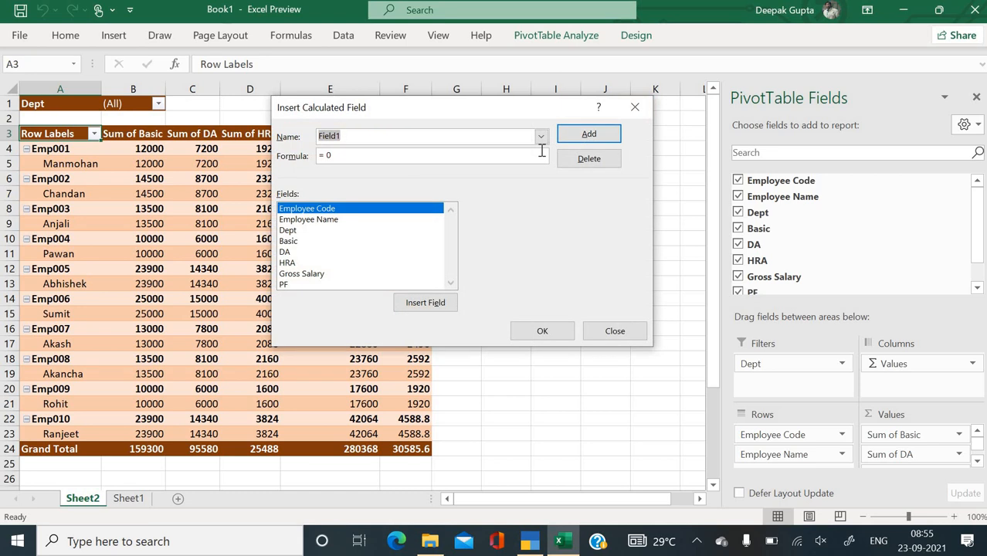
{"action": "type", "text": "Net Salary"}
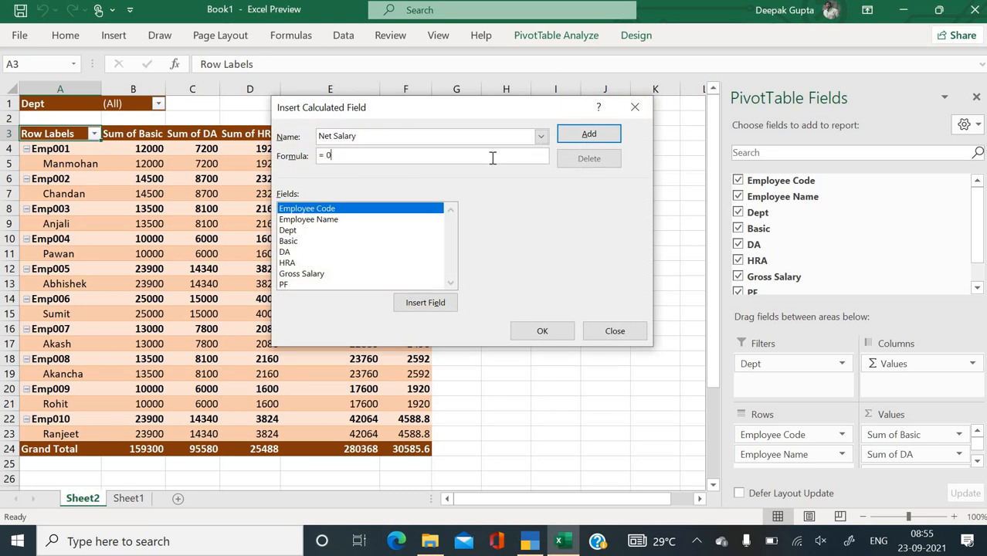
{"action": "double_click", "coordinate": [307, 275]}
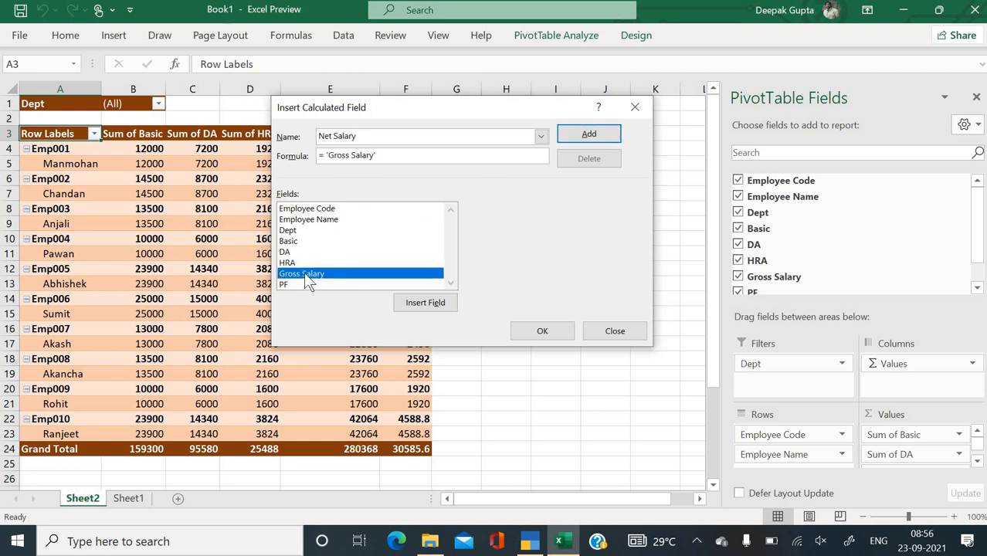
{"action": "type", "text": "-"}
{"action": "double_click", "coordinate": [299, 285]}
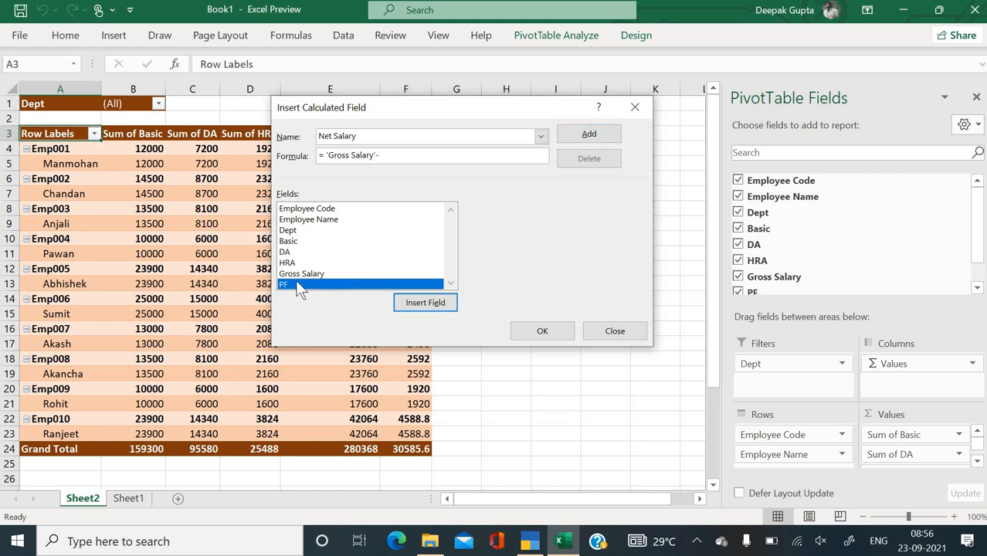
{"action": "left_click", "coordinate": [543, 332]}
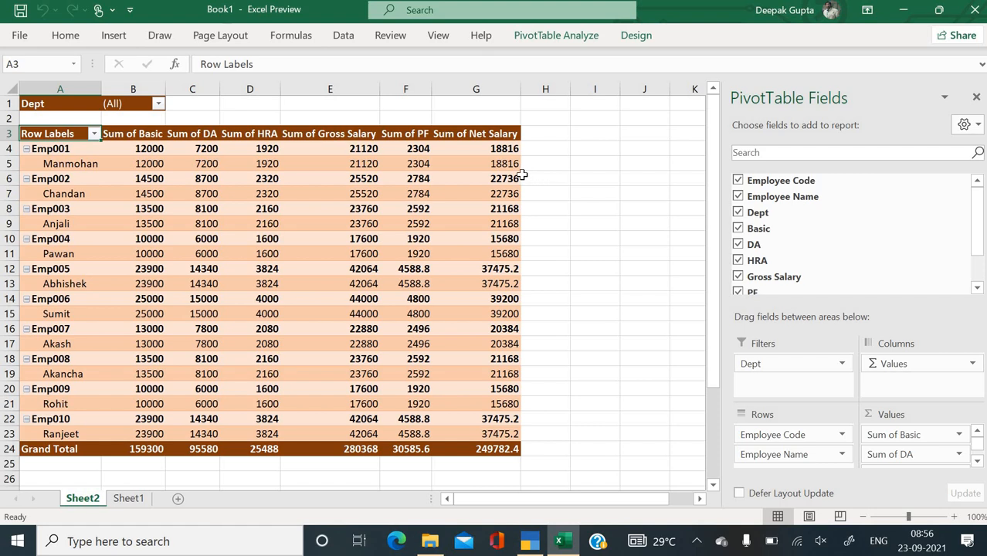
Step: Add a new record in row 12 of Sheet1 with the next sequential employee code and the employee's name
{"action": "left_click", "coordinate": [128, 499]}
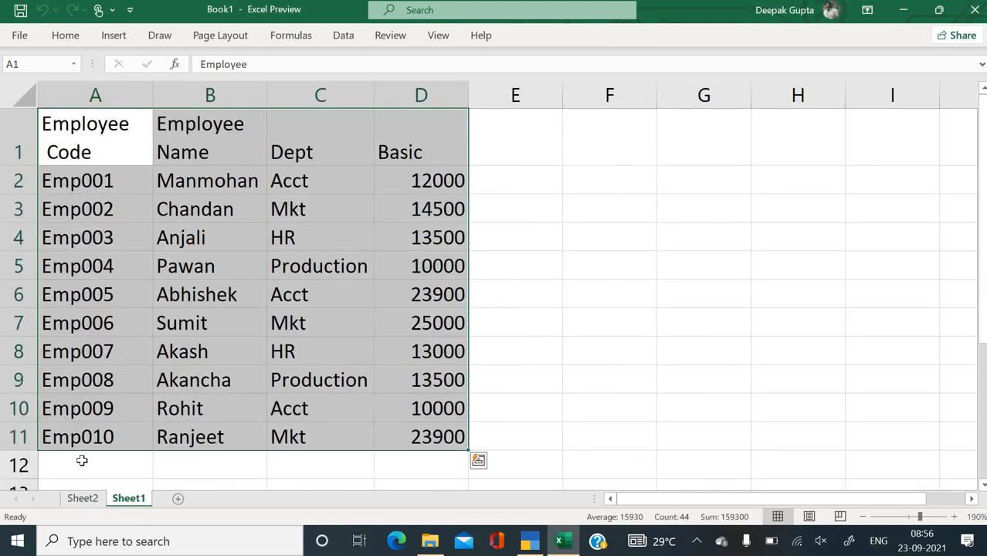
{"action": "left_click", "coordinate": [82, 461]}
{"action": "type", "text": "Emp"}
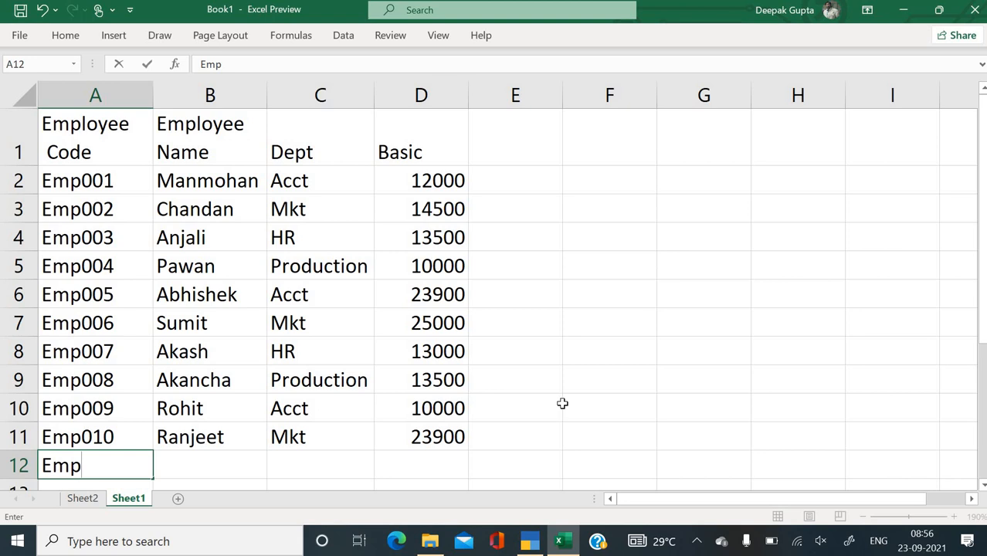
{"action": "type", "text": "011"}
{"action": "key", "text": "Return"}
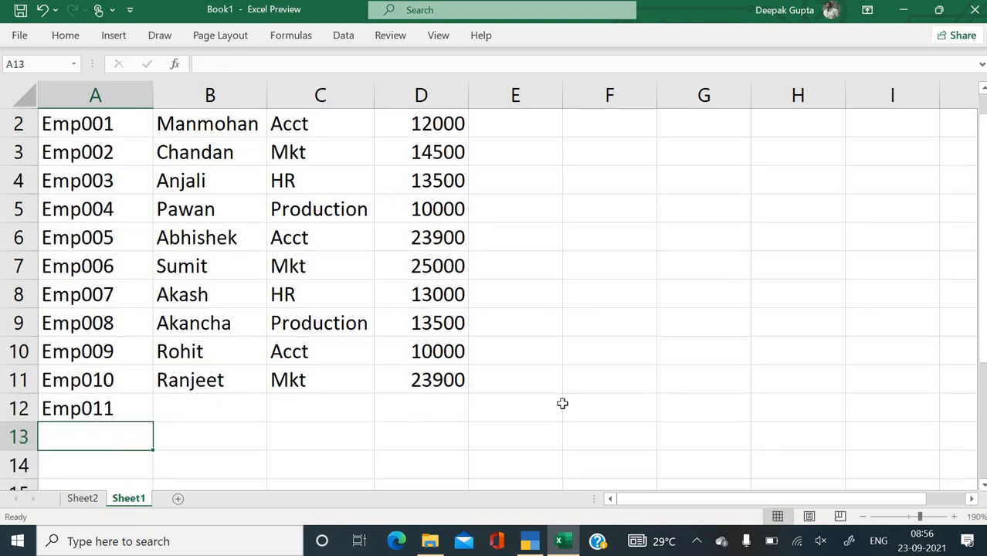
{"action": "key", "text": "Up"}
{"action": "key", "text": "Right"}
{"action": "type", "text": "Raman"}
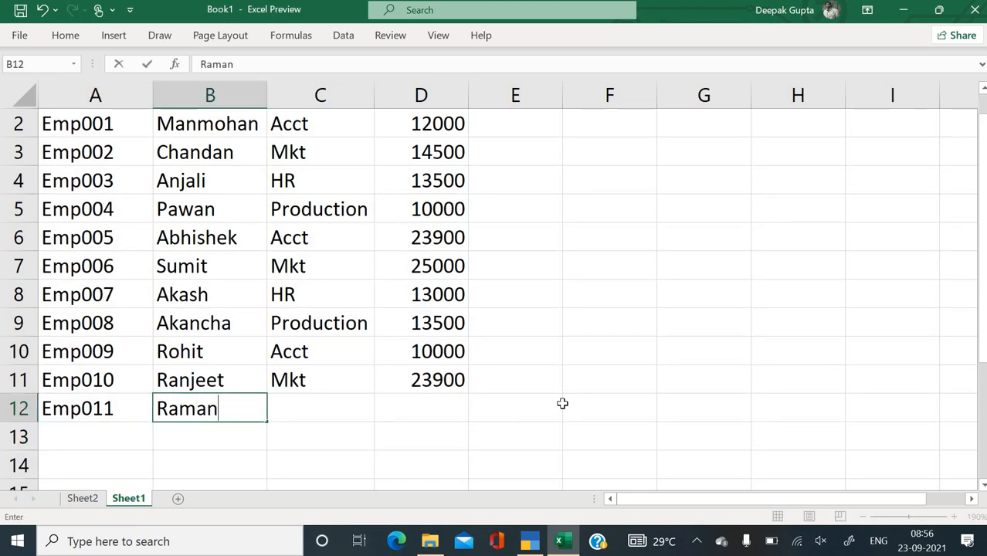
{"action": "key", "text": "Tab"}
Step: Complete the new employee's row 12 with the department Acct and a Basic of 15000
{"action": "type", "text": "A"}
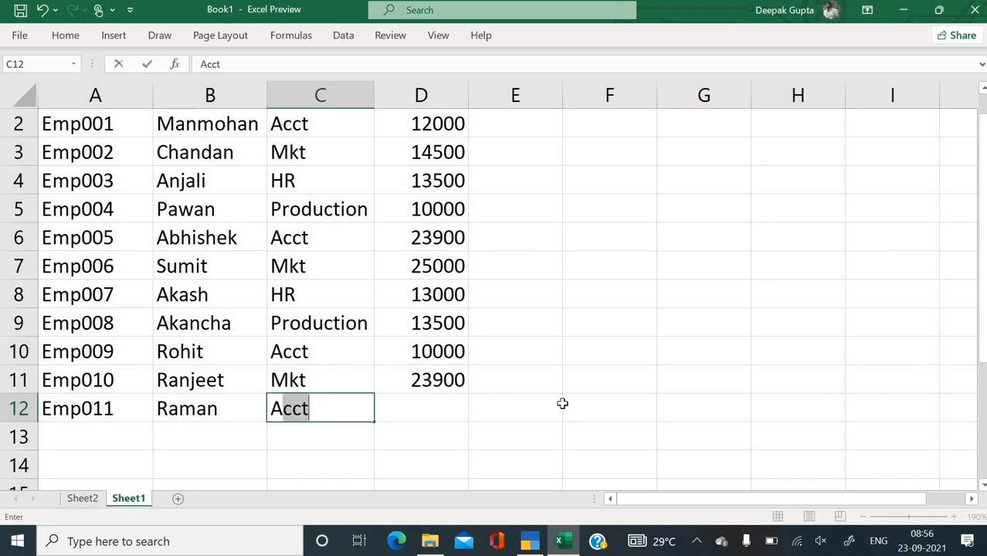
{"action": "key", "text": "BackSpace"}
{"action": "type", "text": "c"}
{"action": "key", "text": "Return"}
{"action": "key", "text": "Up"}
{"action": "key", "text": "Right"}
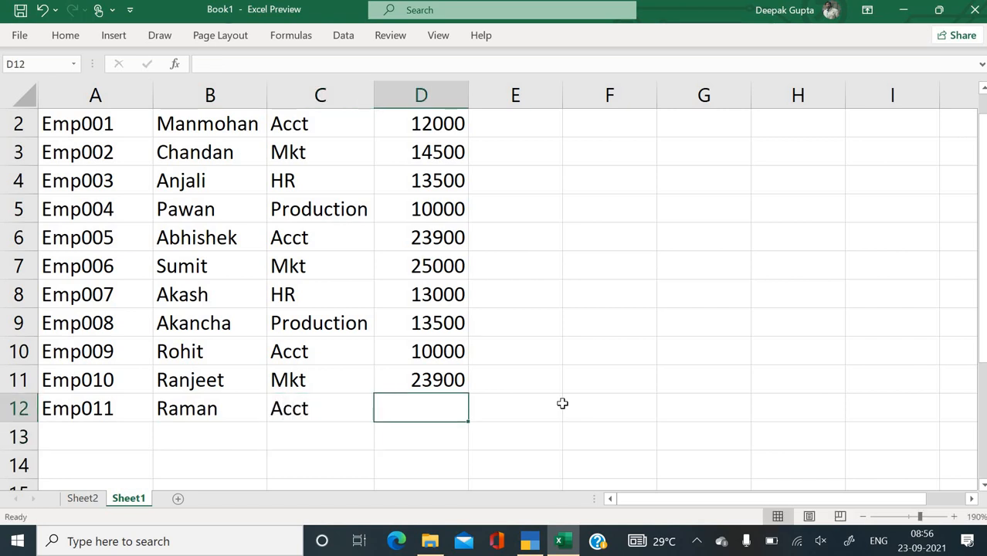
{"action": "type", "text": "1"}
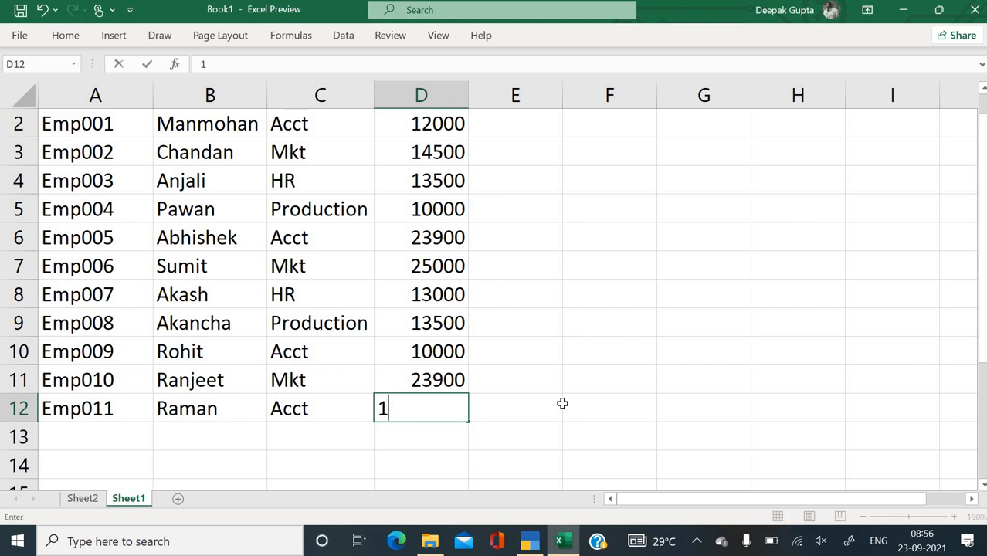
{"action": "type", "text": "5000"}
{"action": "key", "text": "Return"}
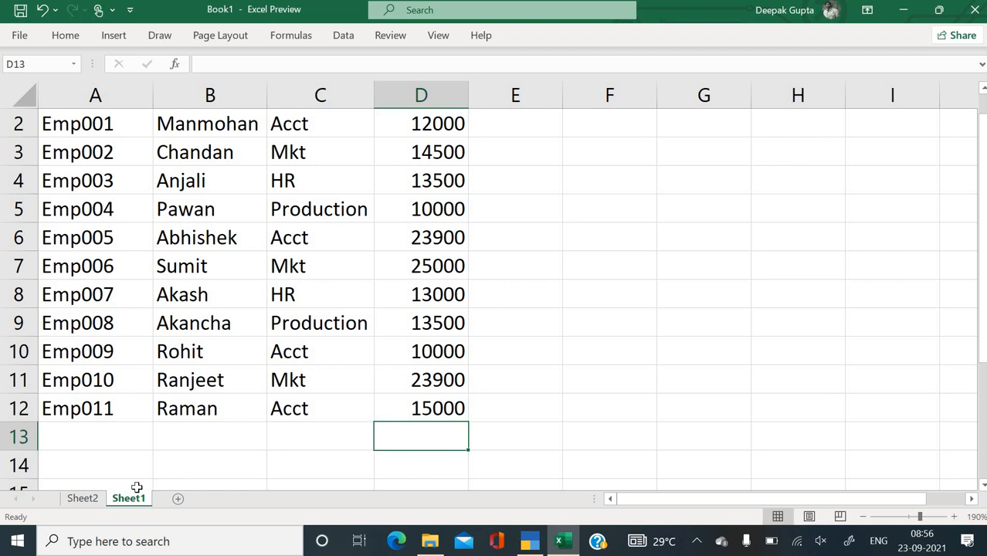
Step: Try to bring the new employee row into the PivotTable on Sheet2 by refreshing it
{"action": "scroll", "coordinate": [213, 332], "scroll_direction": "up", "scroll_amount": 1}
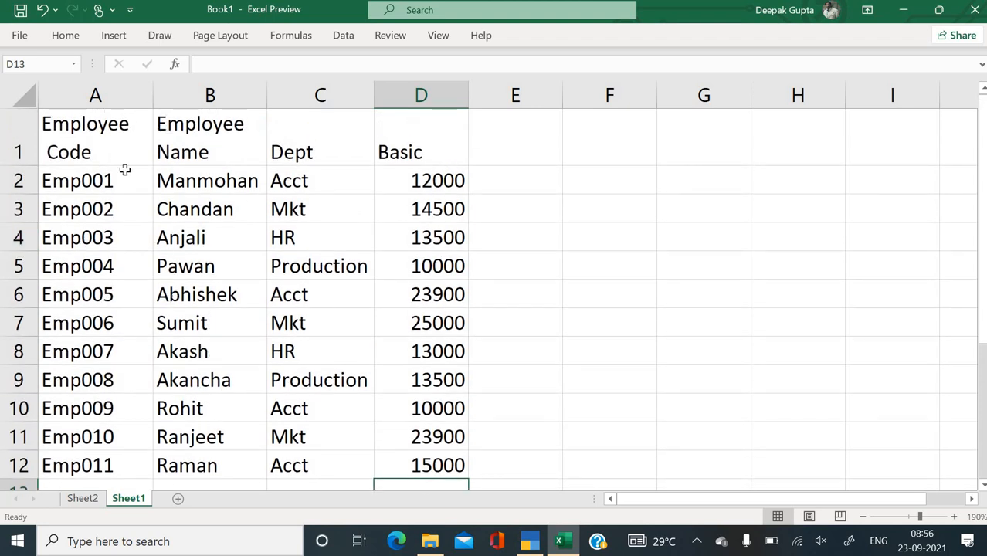
{"action": "left_click", "coordinate": [87, 499]}
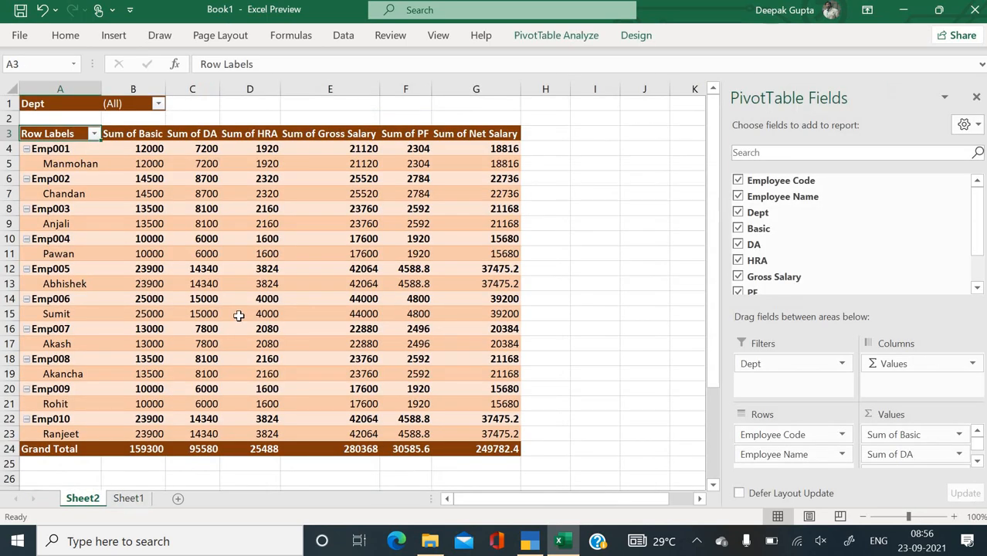
{"action": "left_click", "coordinate": [118, 500]}
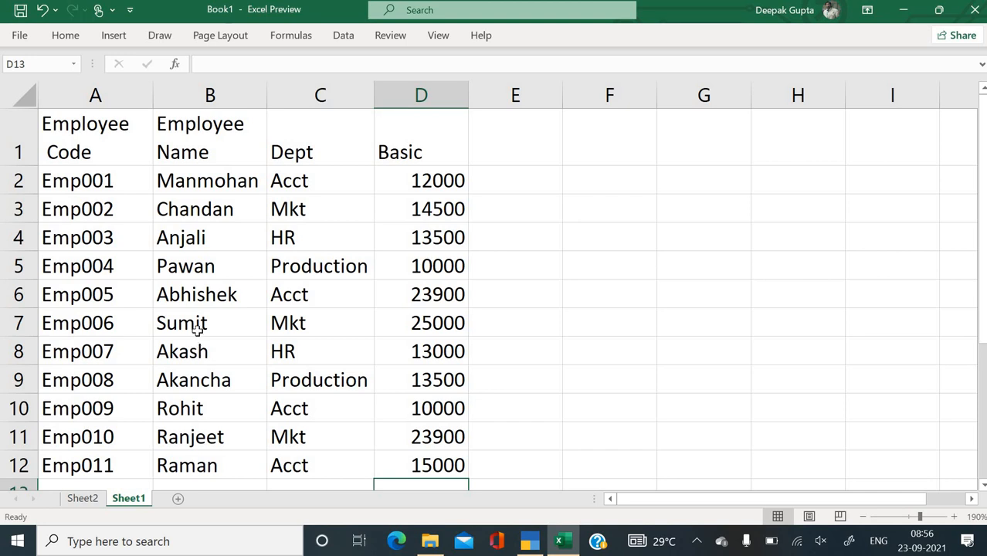
{"action": "left_click", "coordinate": [95, 501]}
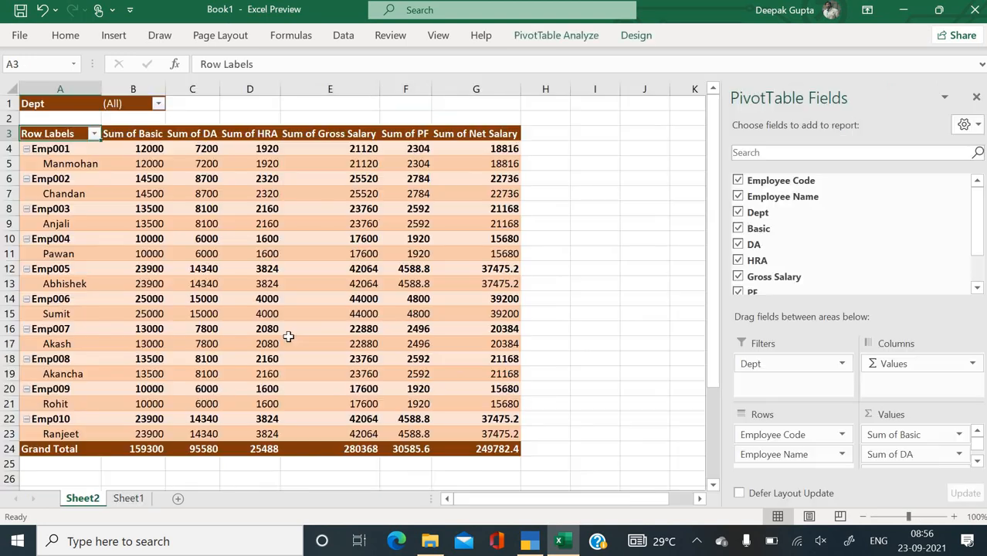
{"action": "scroll", "coordinate": [286, 335], "scroll_direction": "down", "scroll_amount": 2}
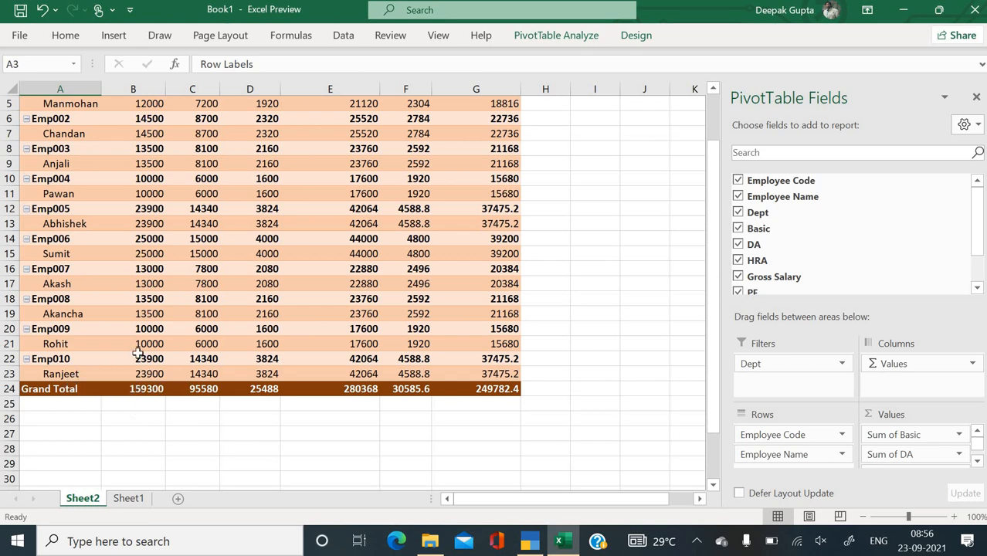
{"action": "scroll", "coordinate": [139, 351], "scroll_direction": "up", "scroll_amount": 2}
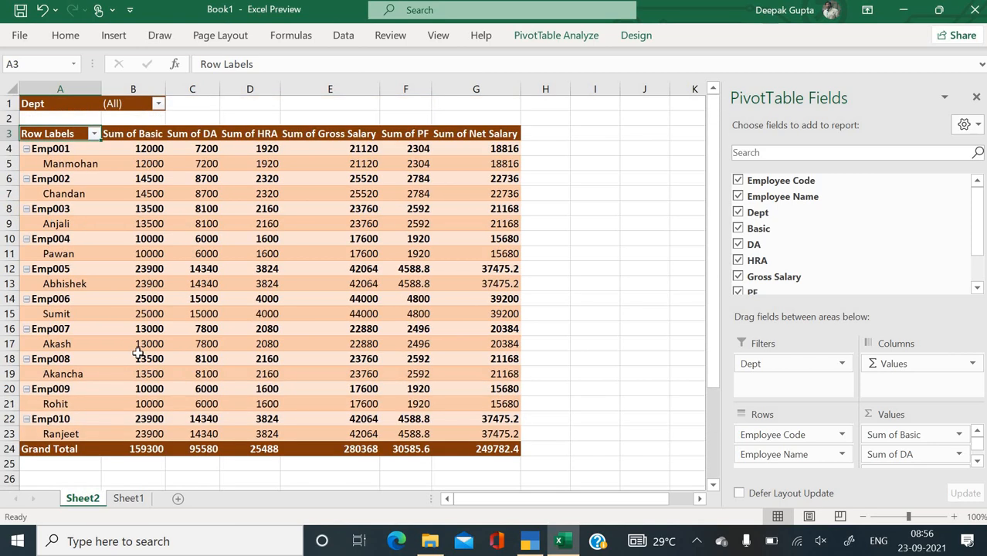
{"action": "left_click", "coordinate": [553, 45]}
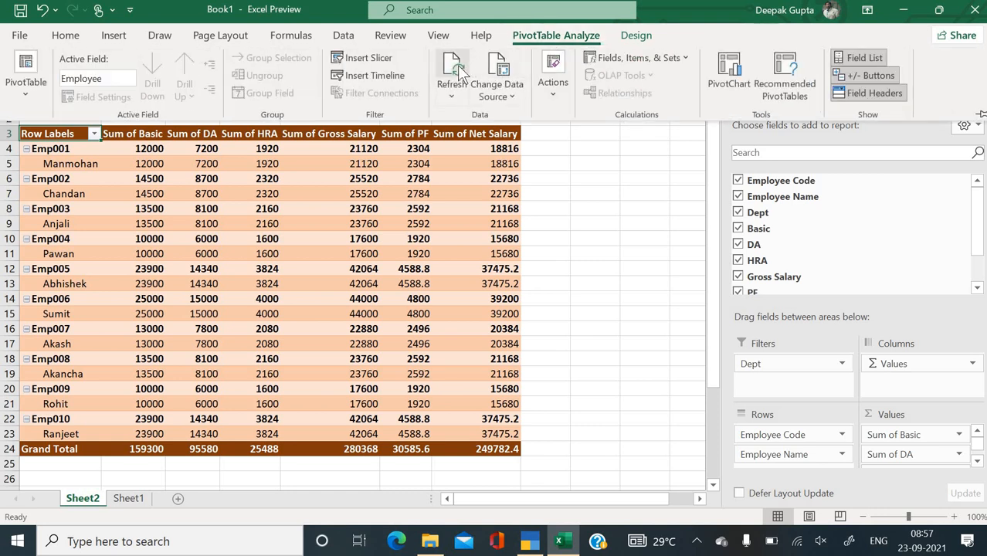
{"action": "left_click", "coordinate": [459, 68]}
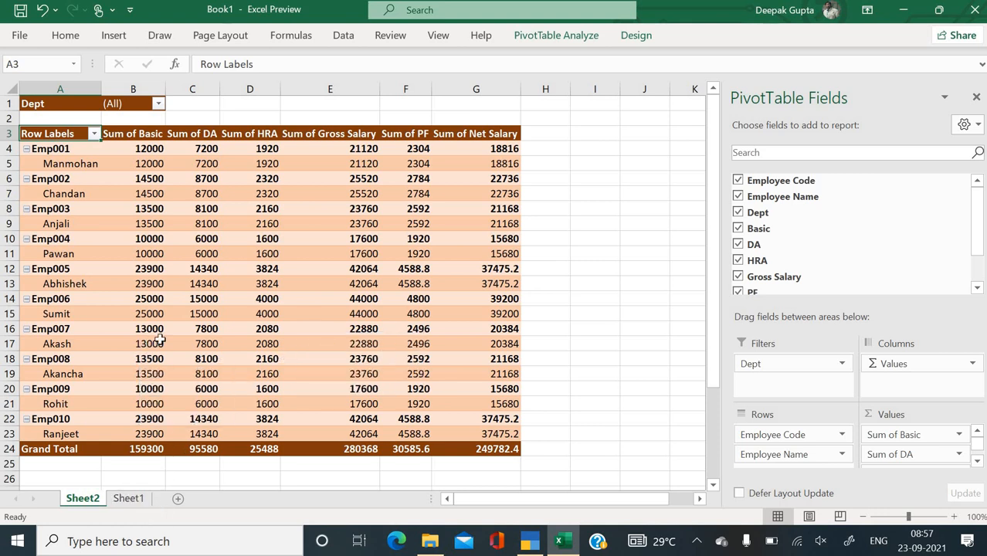
Step: Change the PivotTable's data source to the range Sheet1!$A$1:$D$12
{"action": "left_click", "coordinate": [546, 37]}
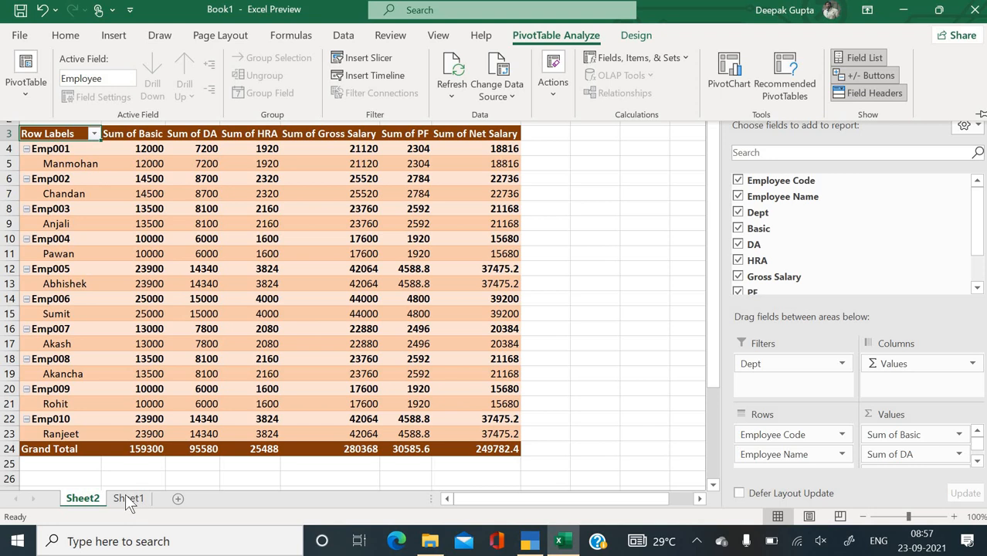
{"action": "key", "text": "ctrl+F1"}
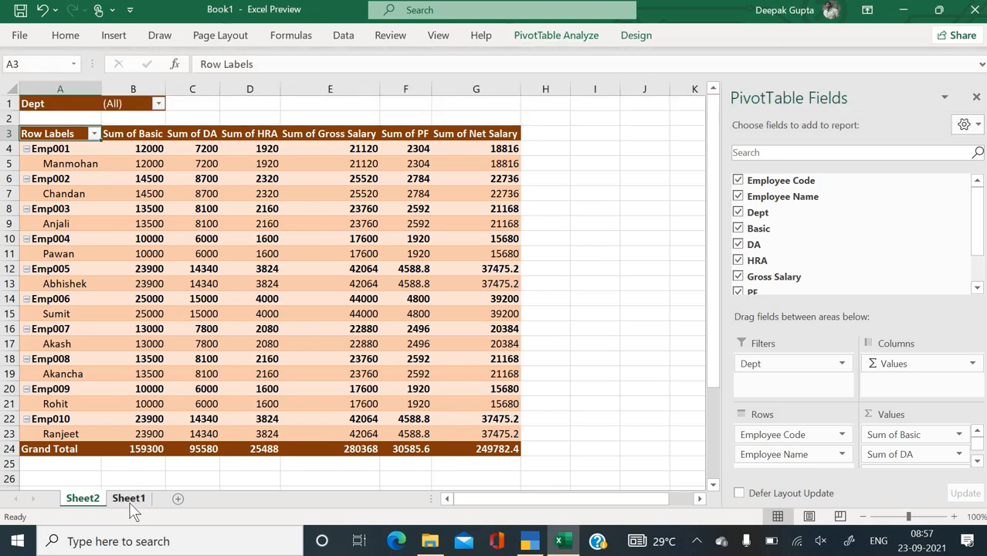
{"action": "left_click", "coordinate": [128, 499]}
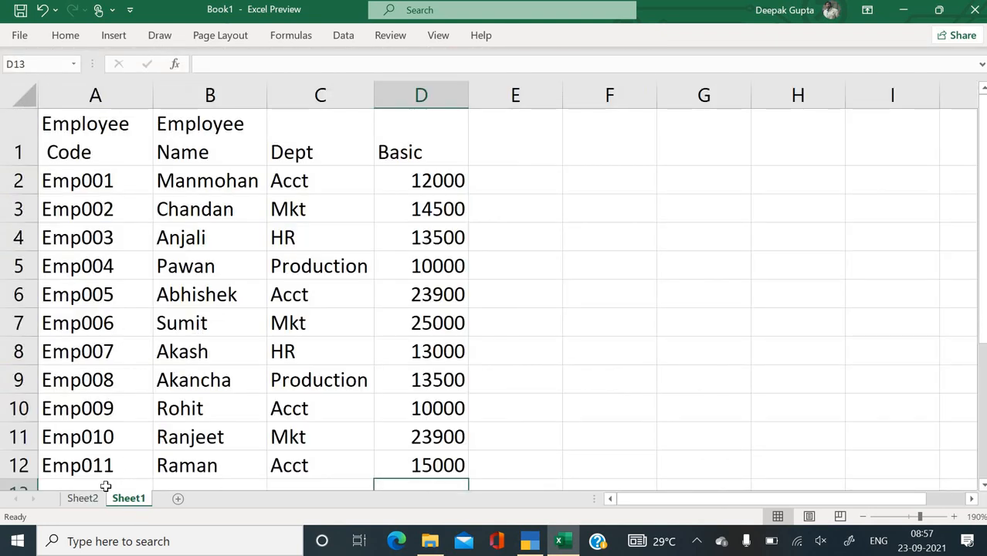
{"action": "left_click", "coordinate": [82, 499]}
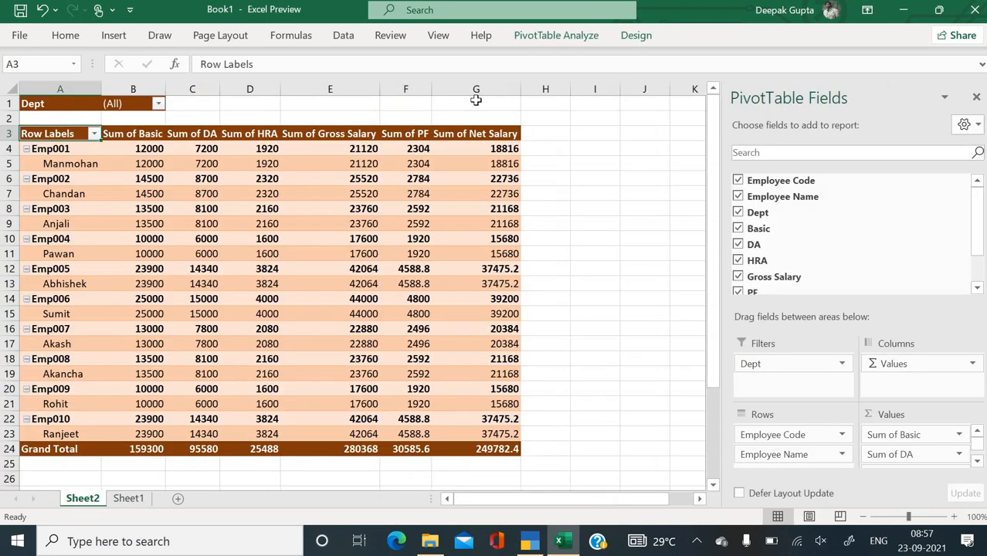
{"action": "left_click", "coordinate": [562, 36]}
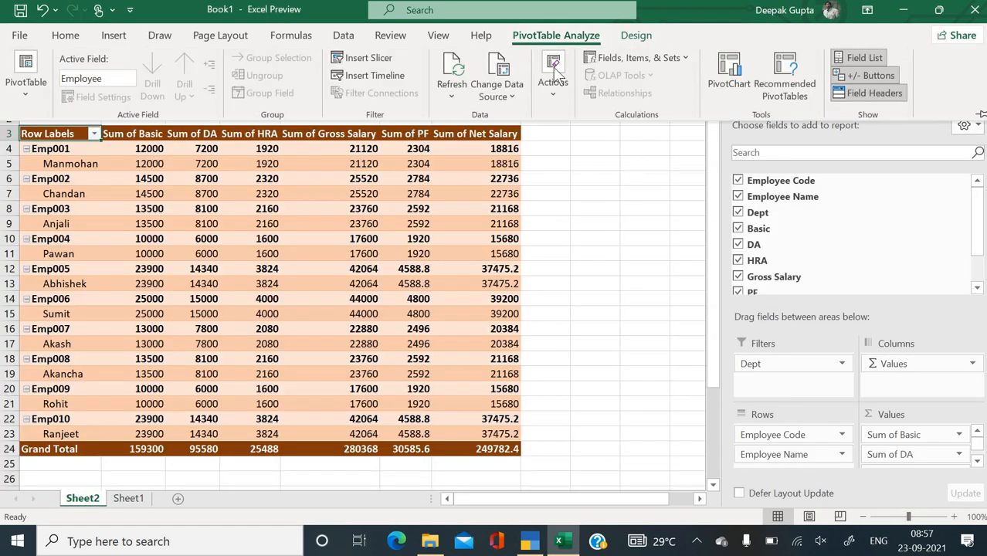
{"action": "left_click", "coordinate": [495, 94]}
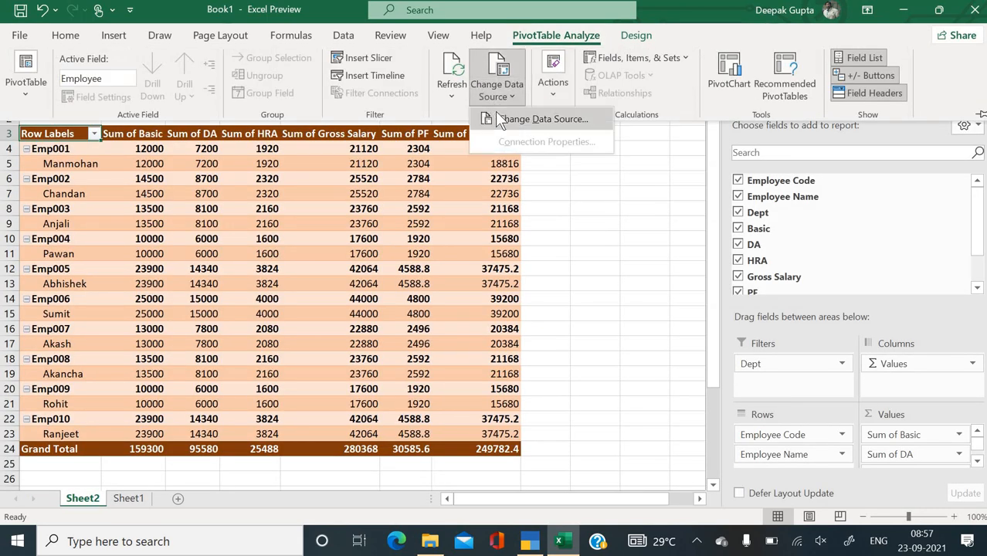
{"action": "left_click", "coordinate": [541, 119]}
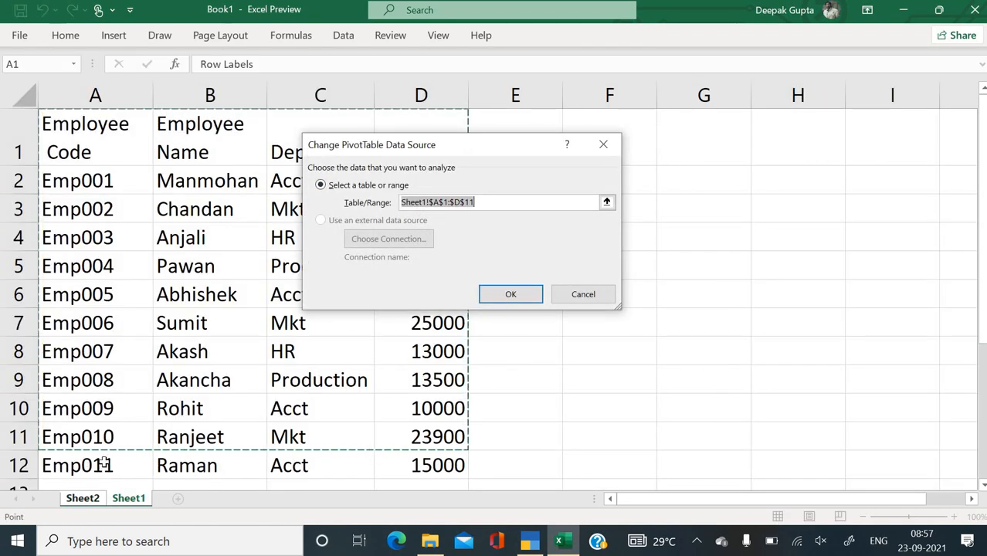
{"action": "left_click_drag", "start_coordinate": [97, 141], "coordinate": [441, 466]}
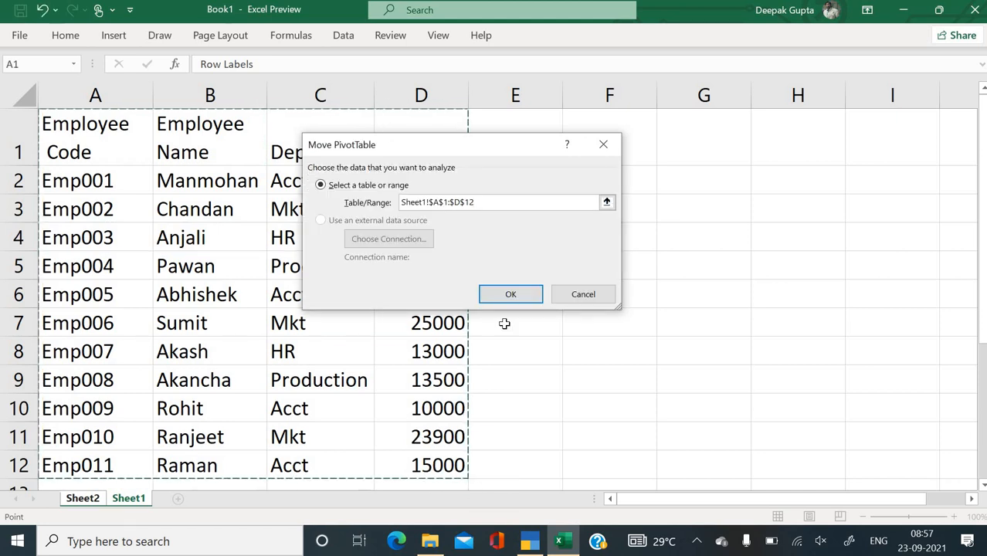
{"action": "left_click", "coordinate": [515, 301]}
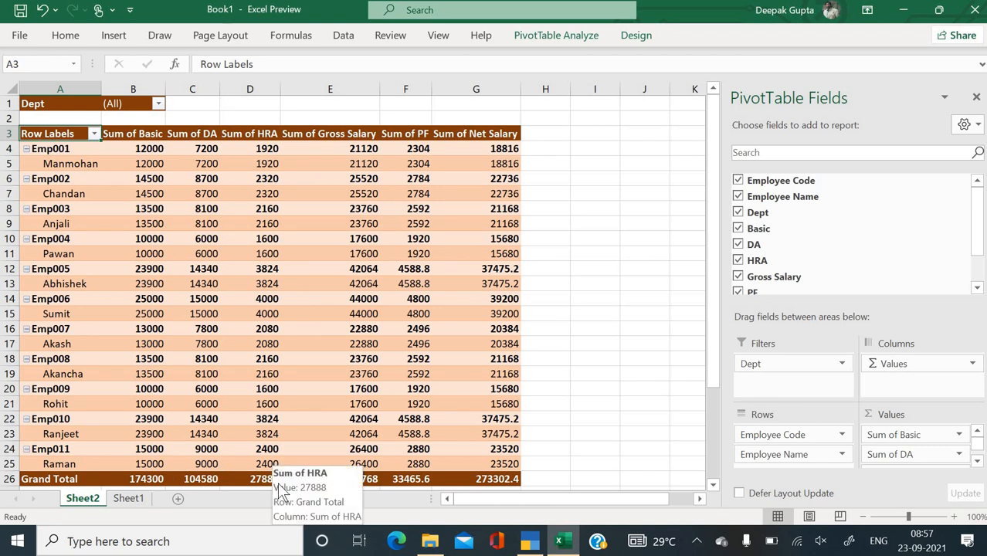
{"action": "scroll", "coordinate": [107, 404], "scroll_direction": "down", "scroll_amount": 2}
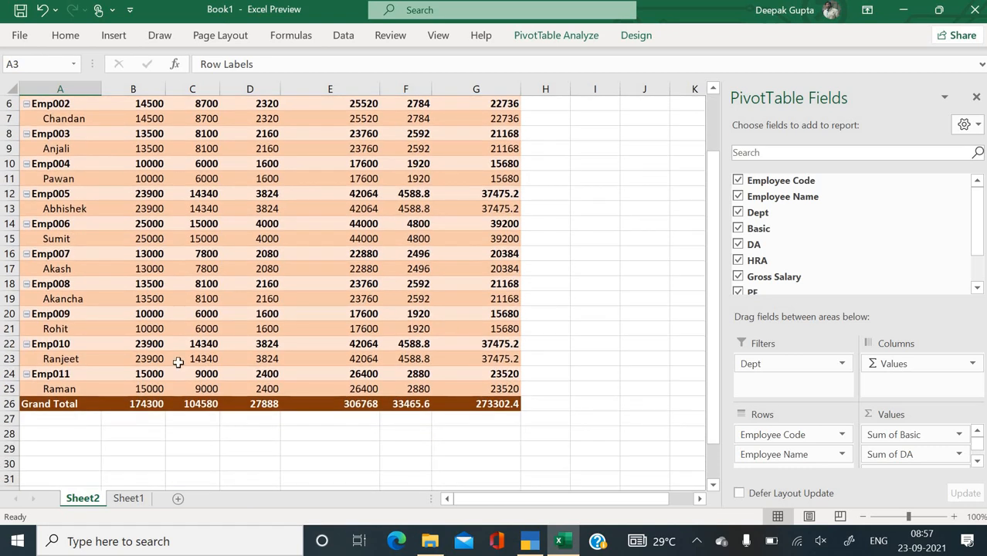
{"action": "scroll", "coordinate": [185, 355], "scroll_direction": "up", "scroll_amount": 2}
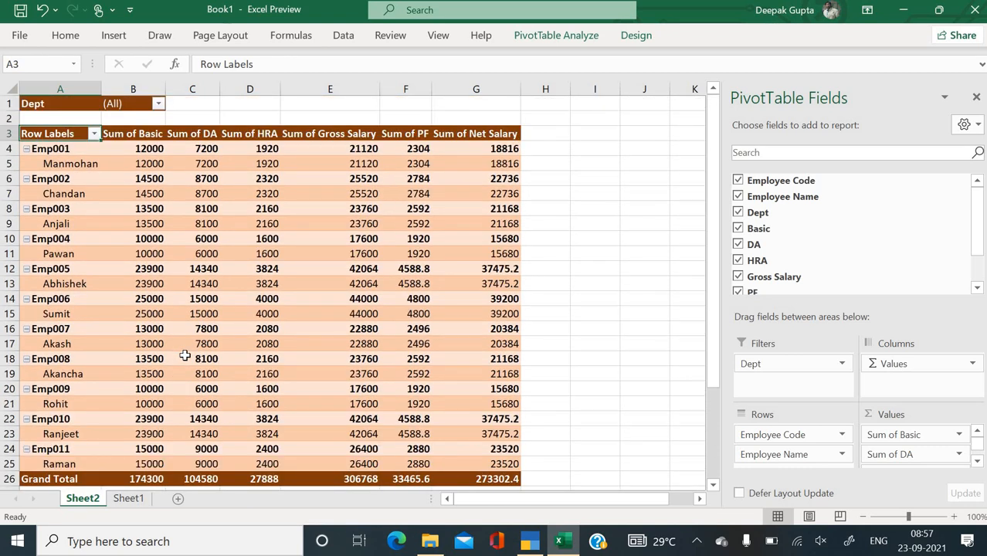
{"action": "mouse_move", "coordinate": [185, 356]}
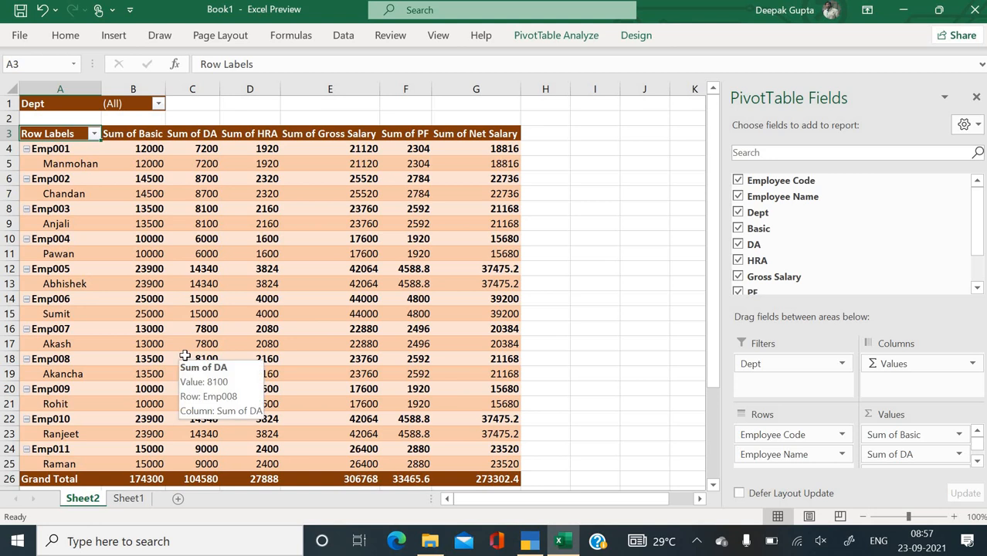
{"action": "left_click", "coordinate": [555, 39]}
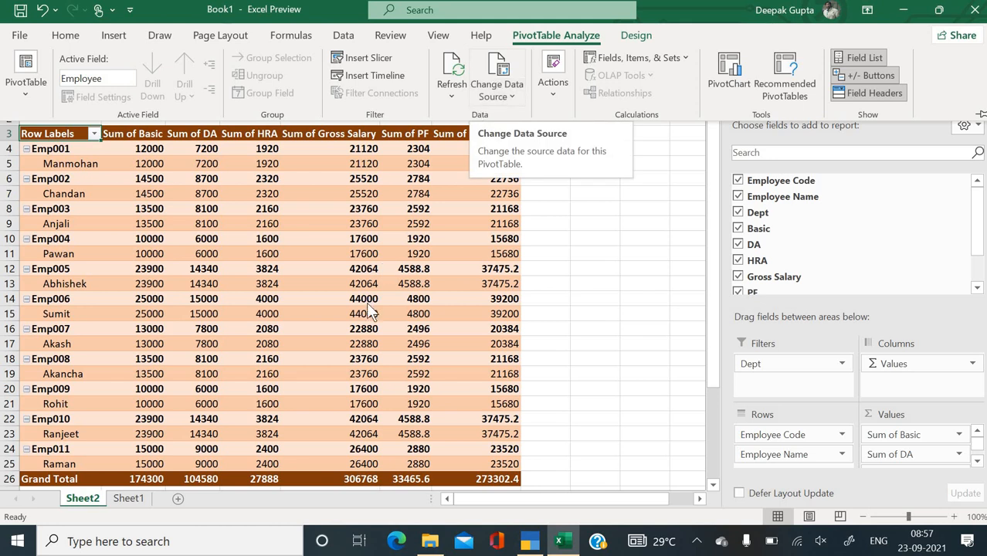
Step: Change the Basic of employee Emp001 in cell D2 of Sheet1 to 18000
{"action": "left_click", "coordinate": [132, 504]}
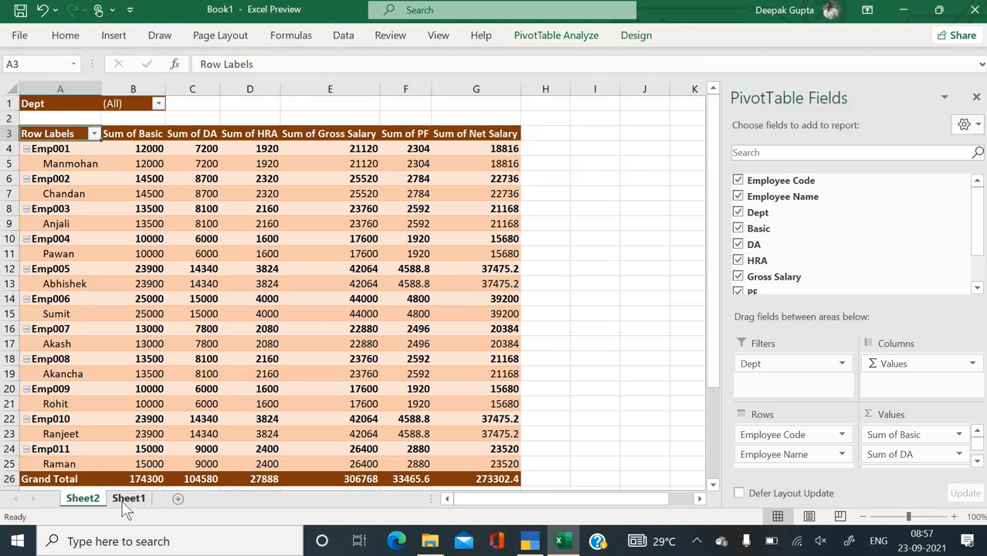
{"action": "left_click", "coordinate": [125, 501]}
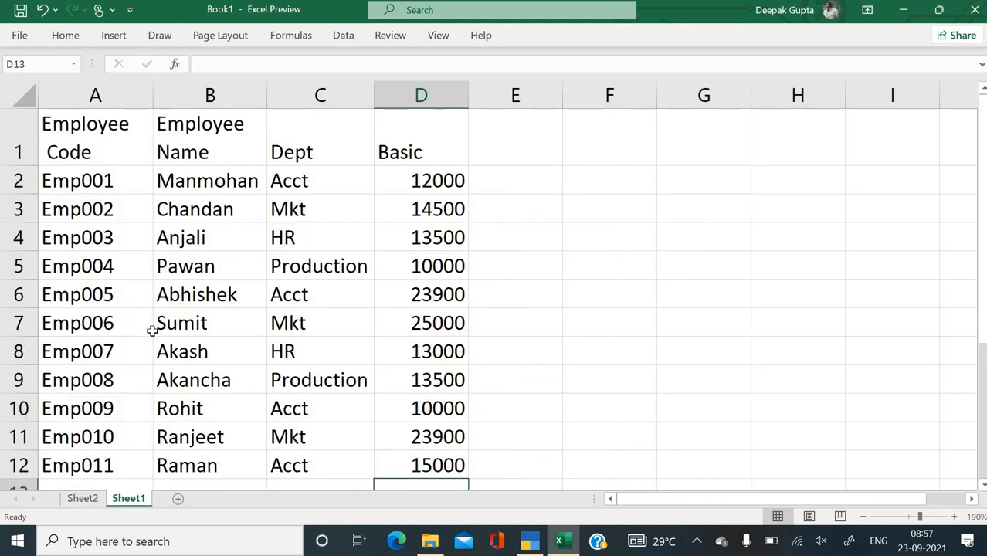
{"action": "left_click", "coordinate": [437, 180]}
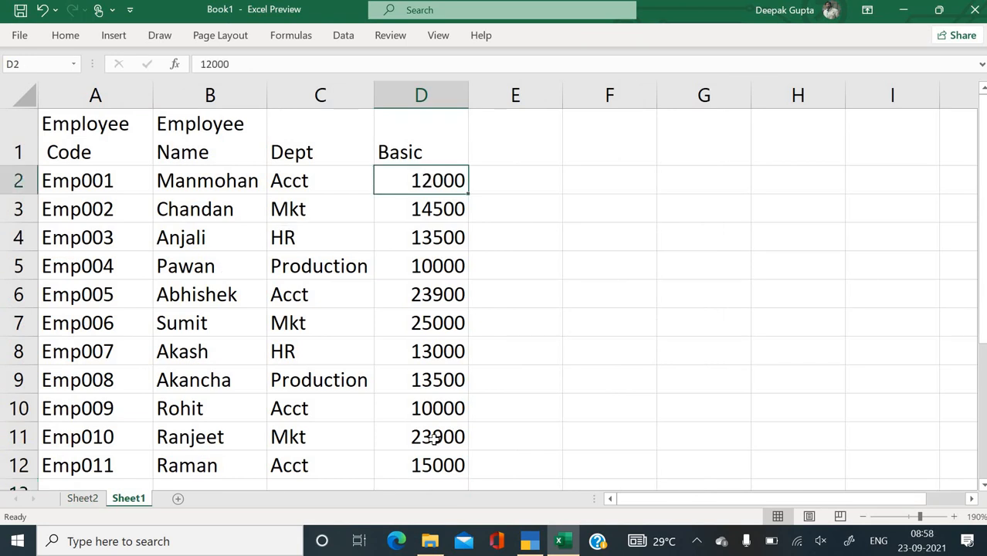
{"action": "type", "text": "18000"}
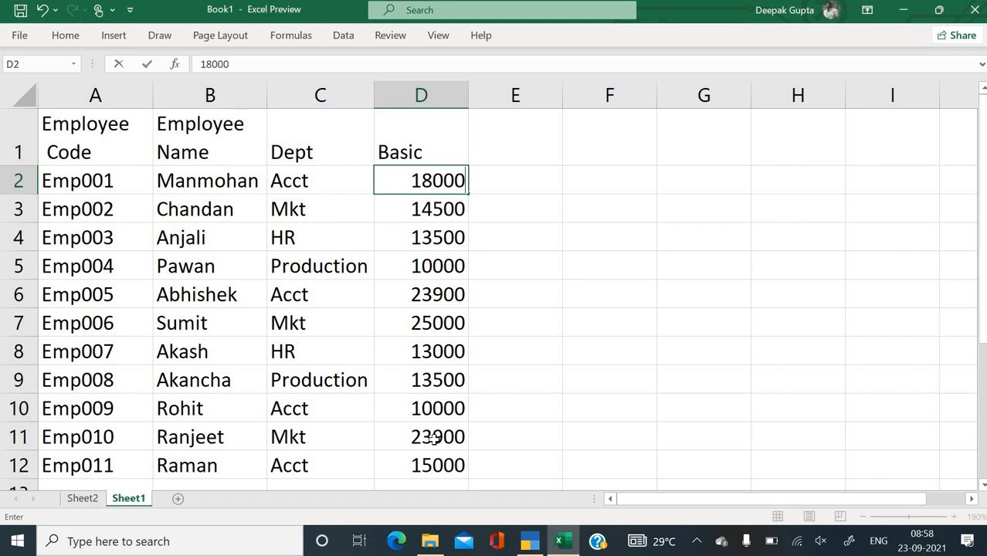
{"action": "key", "text": "Return"}
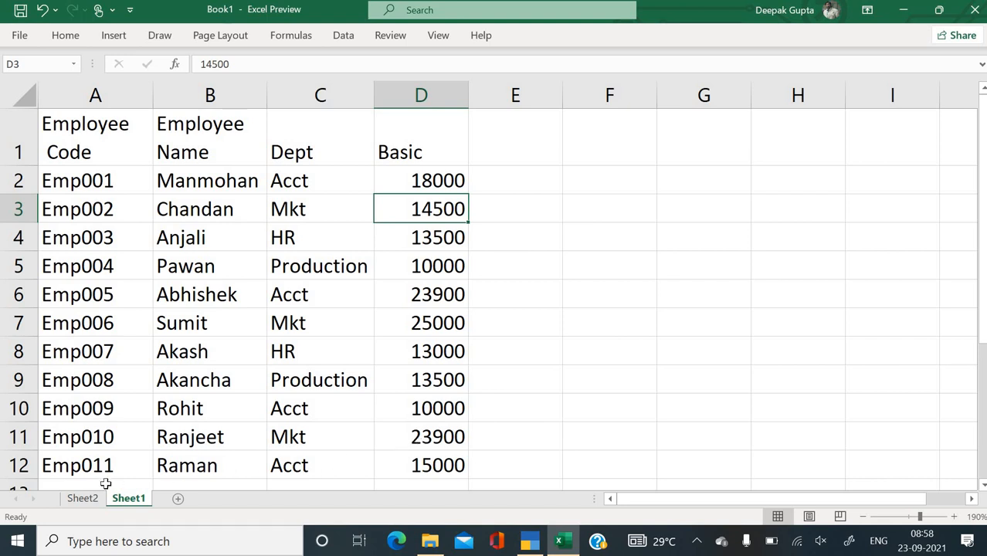
Step: Refresh the PivotTable on Sheet2 so it picks up the edited Basic value from Sheet1
{"action": "left_click", "coordinate": [82, 498]}
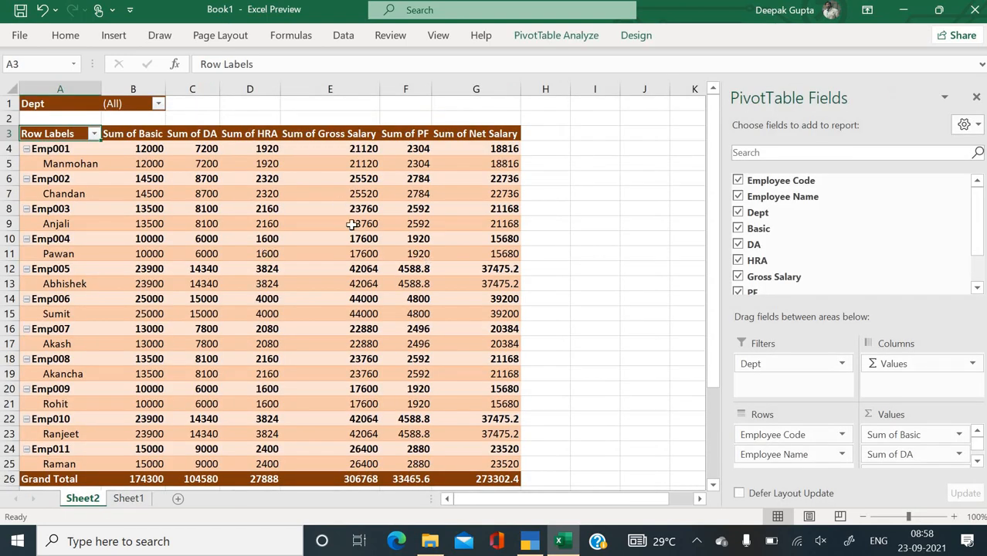
{"action": "mouse_move", "coordinate": [352, 224]}
{"action": "left_click", "coordinate": [553, 39]}
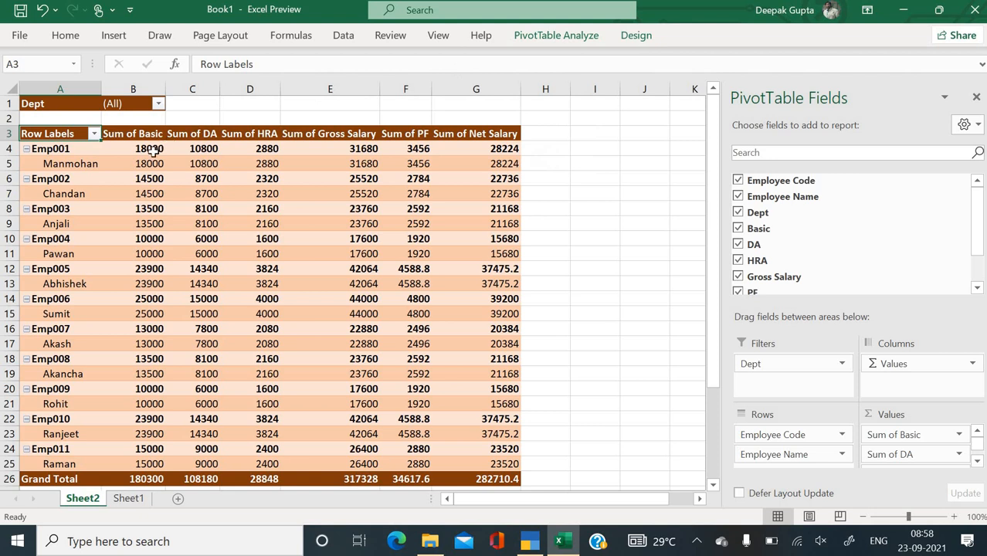
{"action": "mouse_move", "coordinate": [163, 152]}
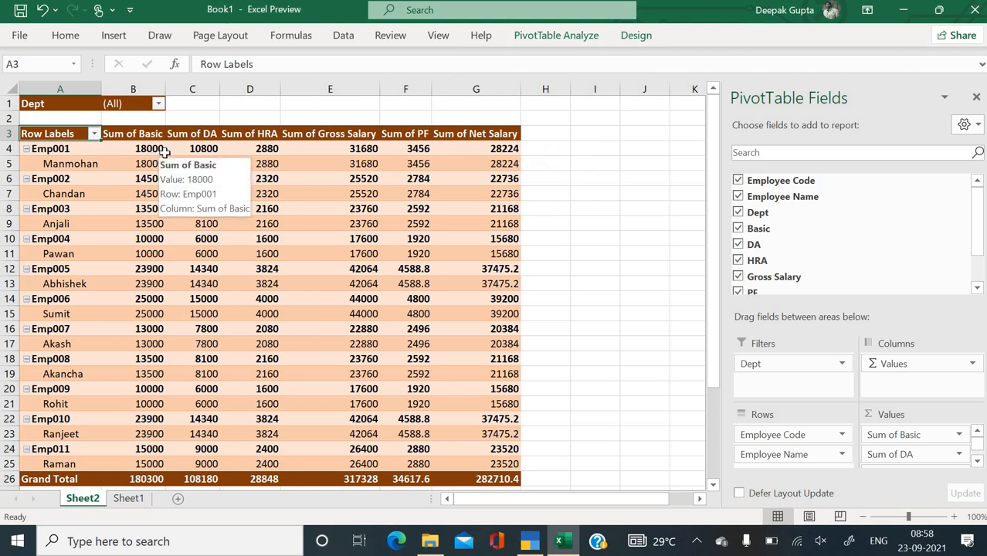
{"action": "left_click", "coordinate": [128, 499]}
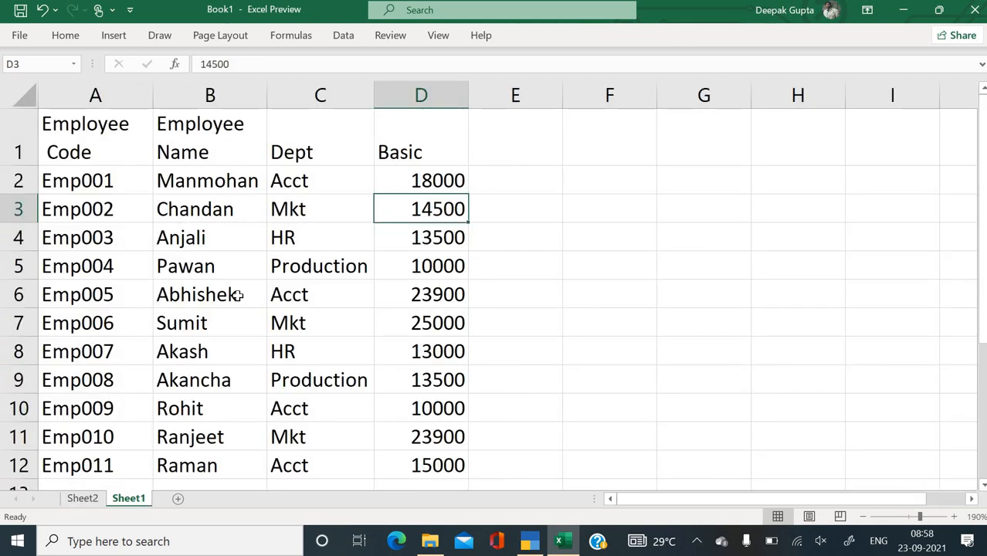
{"action": "left_click", "coordinate": [297, 184]}
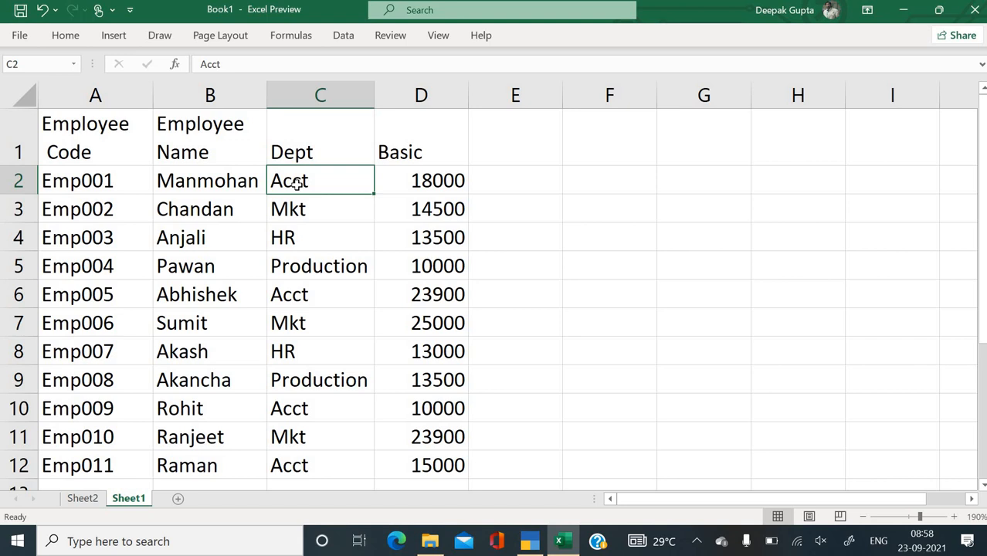
{"action": "left_click", "coordinate": [86, 500]}
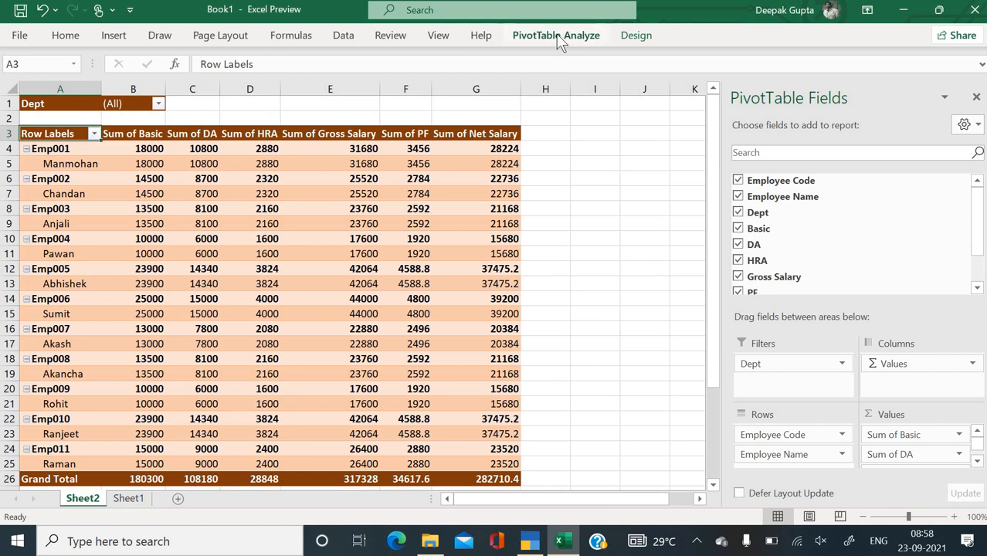
Step: Insert a slicer for the Dept field of the PivotTable on Sheet2
{"action": "left_click", "coordinate": [565, 38]}
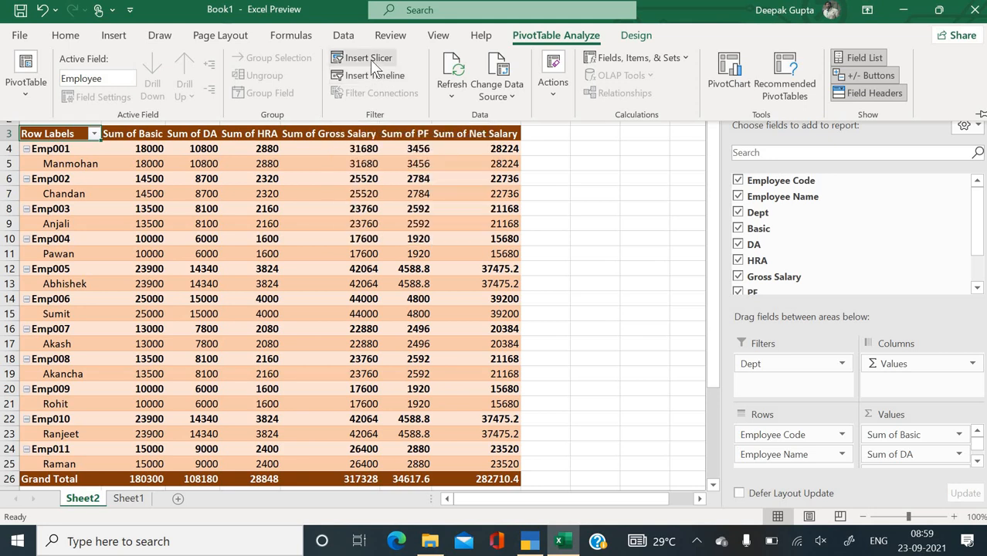
{"action": "left_click", "coordinate": [384, 61]}
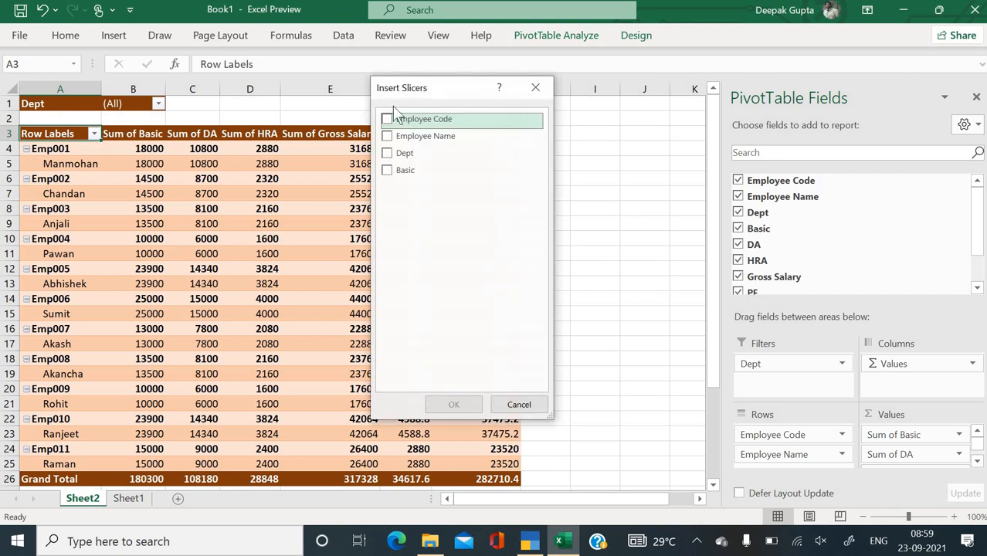
{"action": "left_click", "coordinate": [387, 154]}
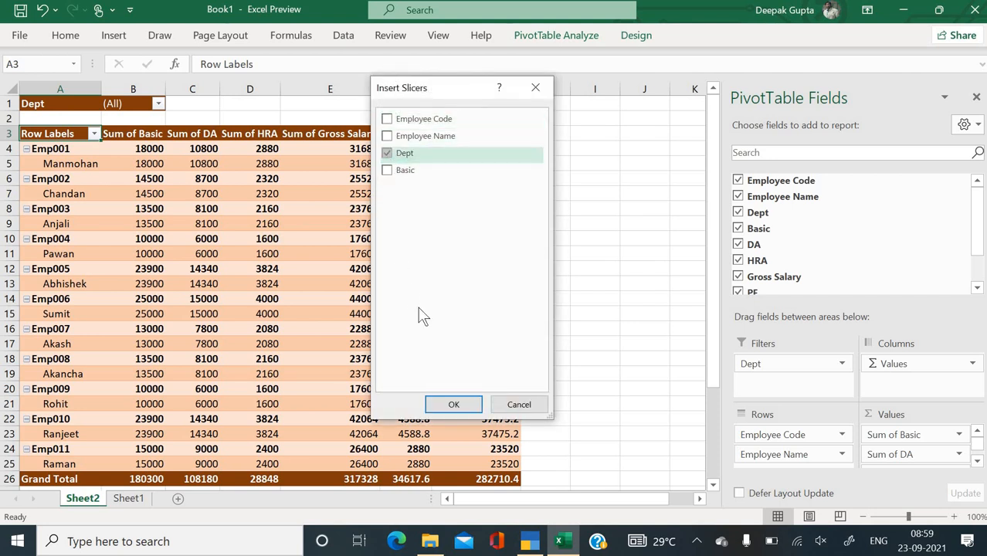
{"action": "left_click", "coordinate": [452, 407]}
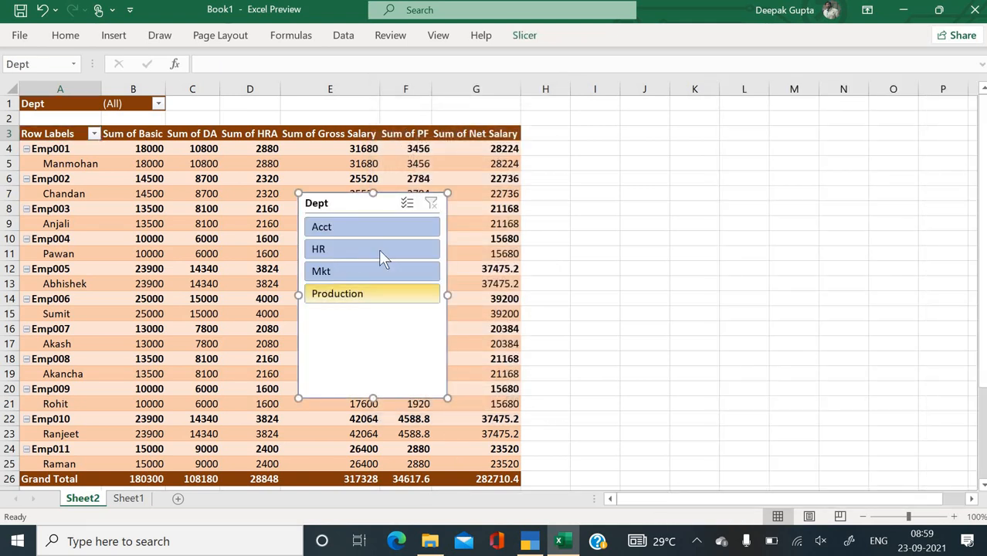
Step: Filter the PivotTable with the Dept slicer by Acct alone, by Acct with HR, and by Acct with Mkt
{"action": "left_click", "coordinate": [347, 225]}
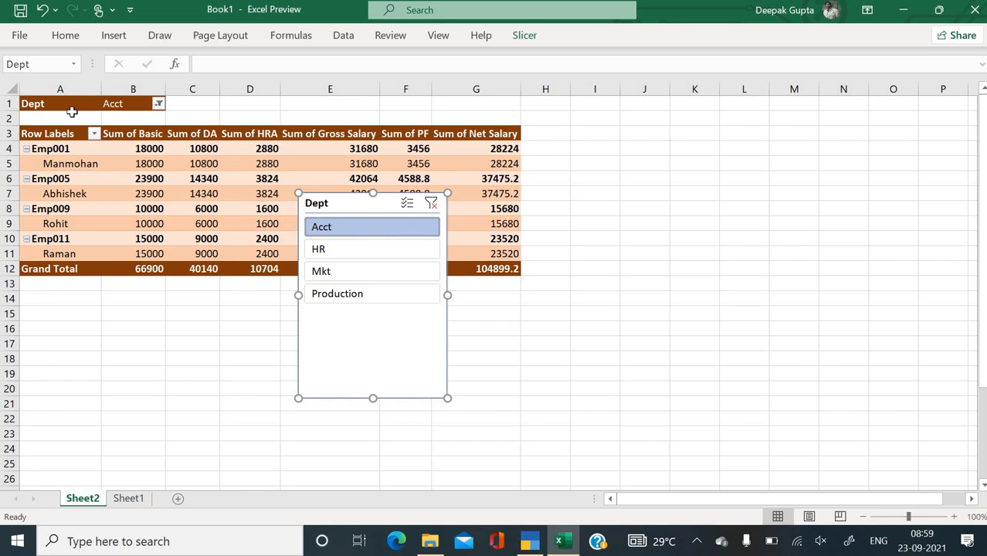
{"action": "left_click", "coordinate": [337, 255], "text": "ctrl"}
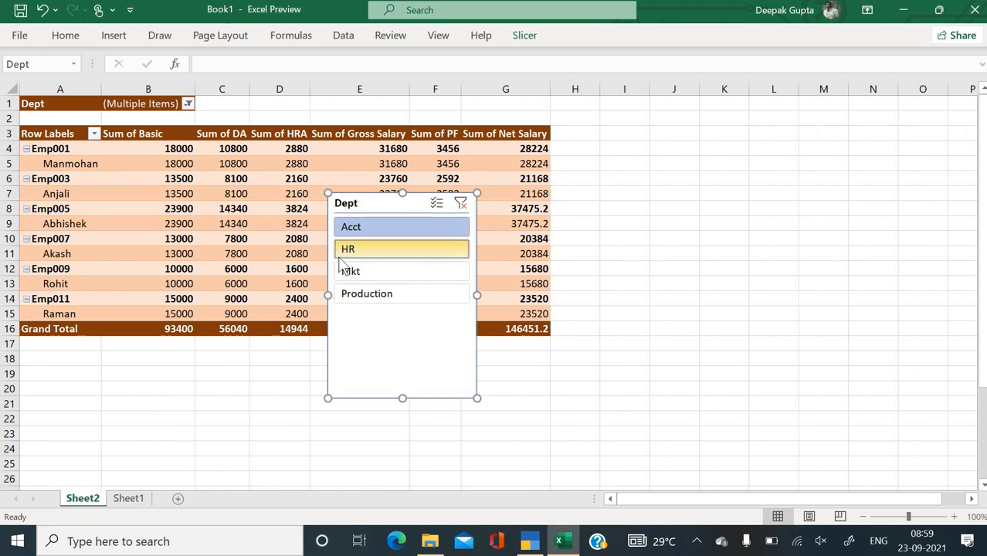
{"action": "left_click", "coordinate": [364, 225]}
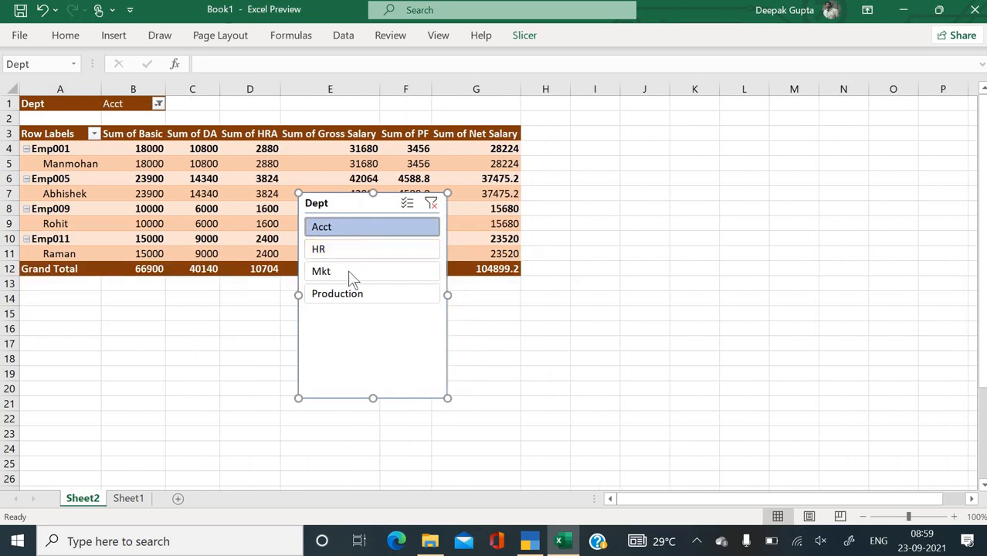
{"action": "left_click", "coordinate": [348, 269], "text": "ctrl"}
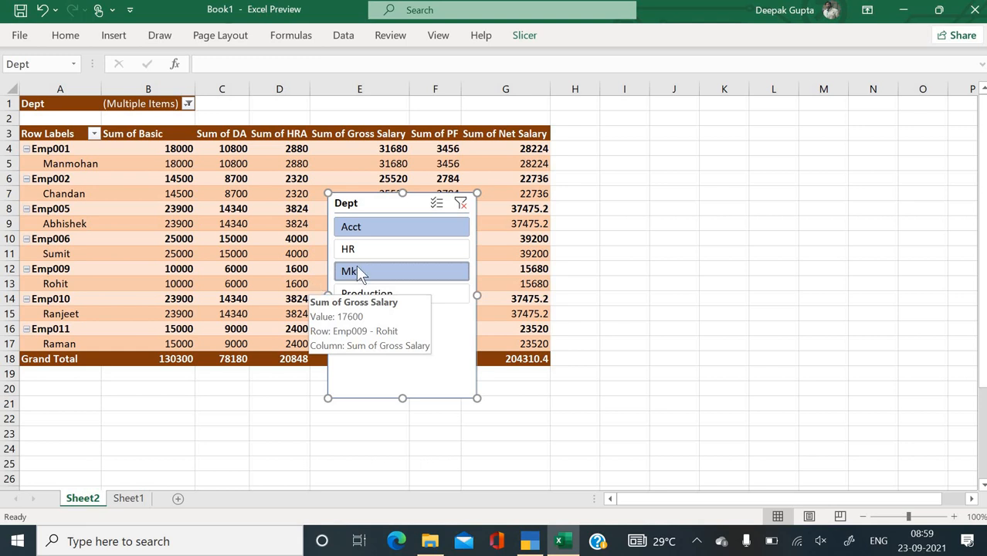
Step: Move the Dept slicer off the PivotTable into the empty cells beside it, around columns L to O
{"action": "left_click", "coordinate": [370, 189]}
{"action": "left_click_drag", "start_coordinate": [370, 203], "coordinate": [822, 121]}
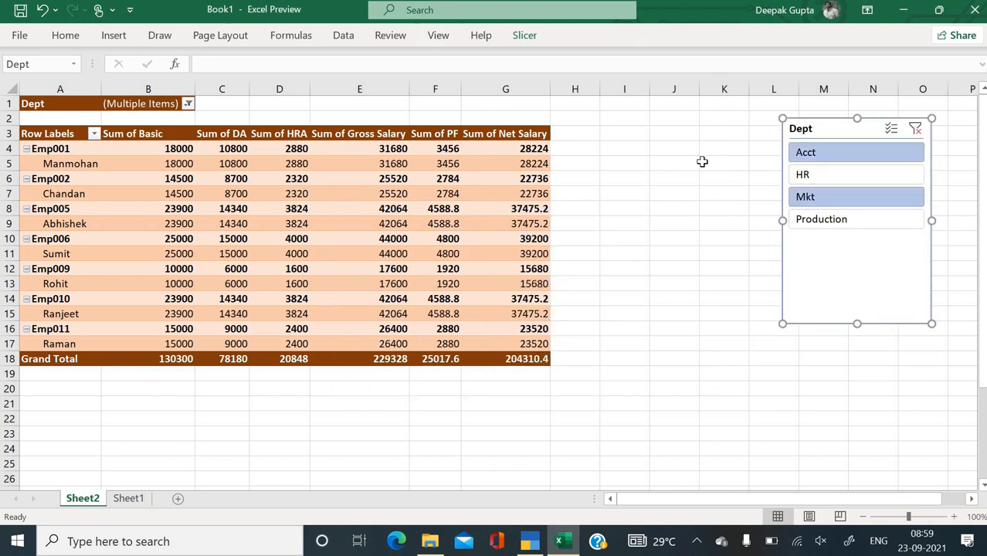
Step: Filter the PivotTable with the Dept slicer by Mkt and by Production, and clear the slicer's filter
{"action": "left_click", "coordinate": [807, 198]}
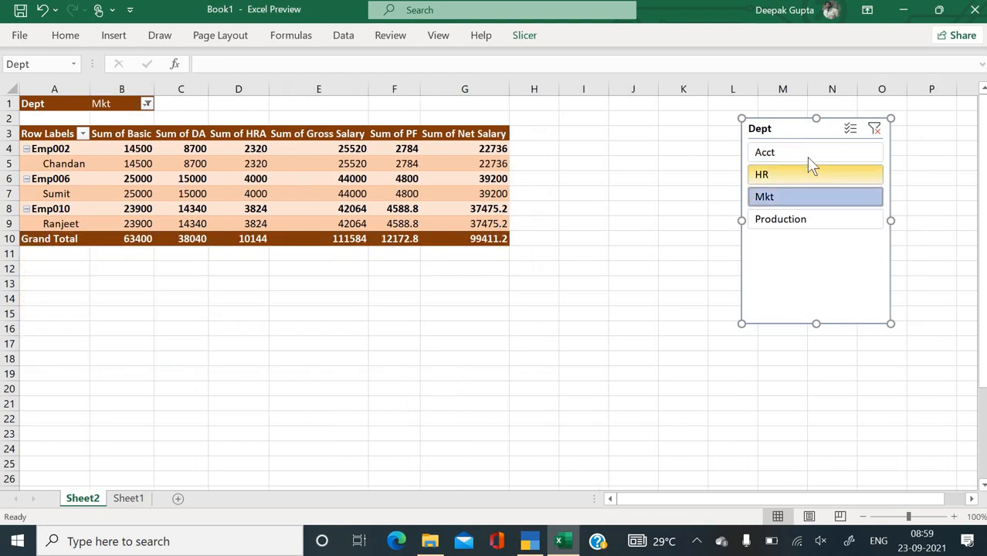
{"action": "left_click", "coordinate": [797, 221]}
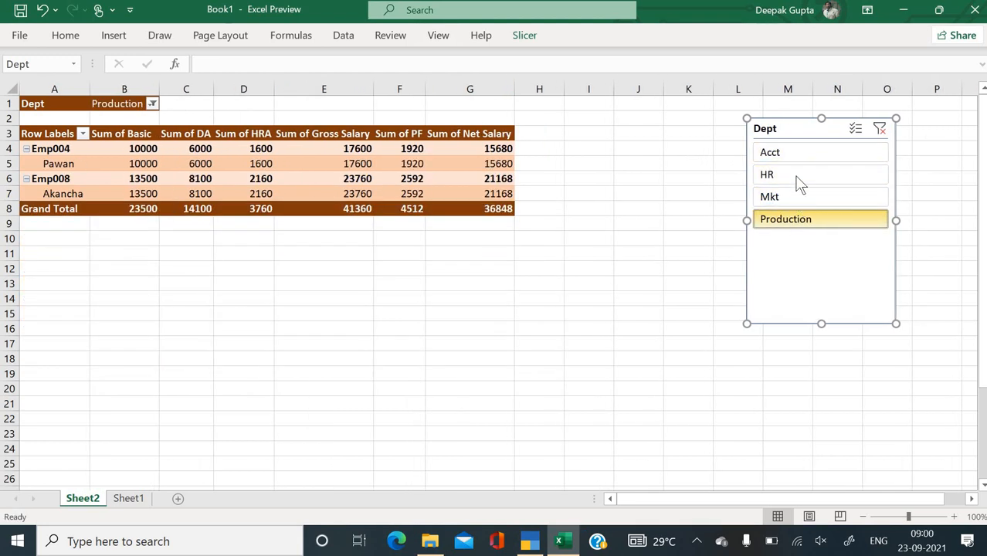
{"action": "left_click", "coordinate": [881, 129]}
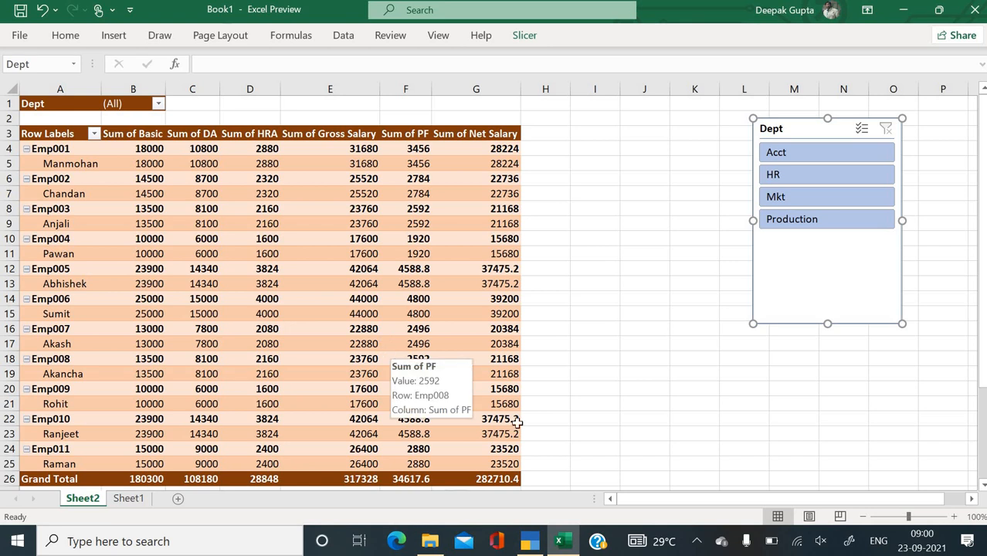
{"action": "mouse_move", "coordinate": [511, 357]}
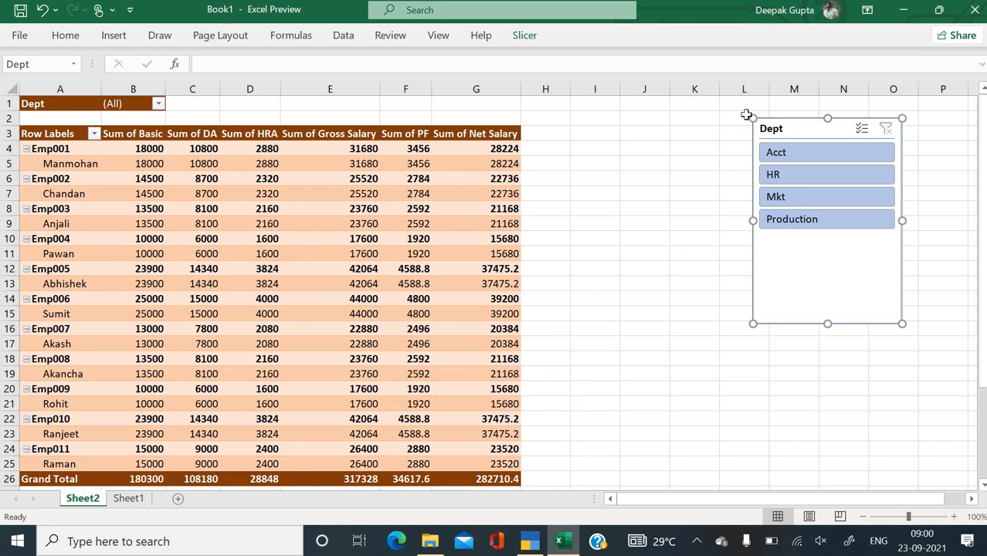
Step: Remove the Employee Code field from the PivotTable so its rows list only Employee Name
{"action": "left_click", "coordinate": [400, 181]}
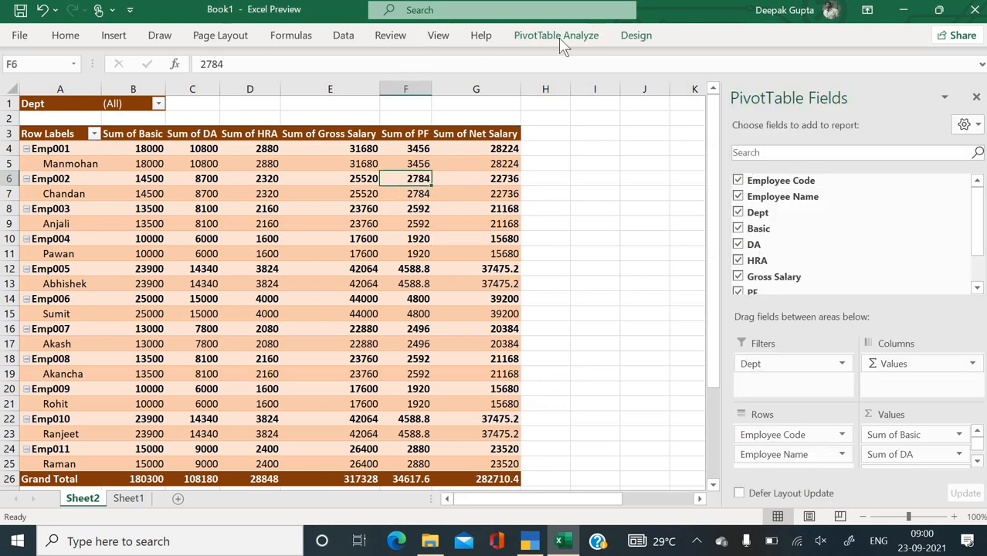
{"action": "left_click", "coordinate": [586, 148]}
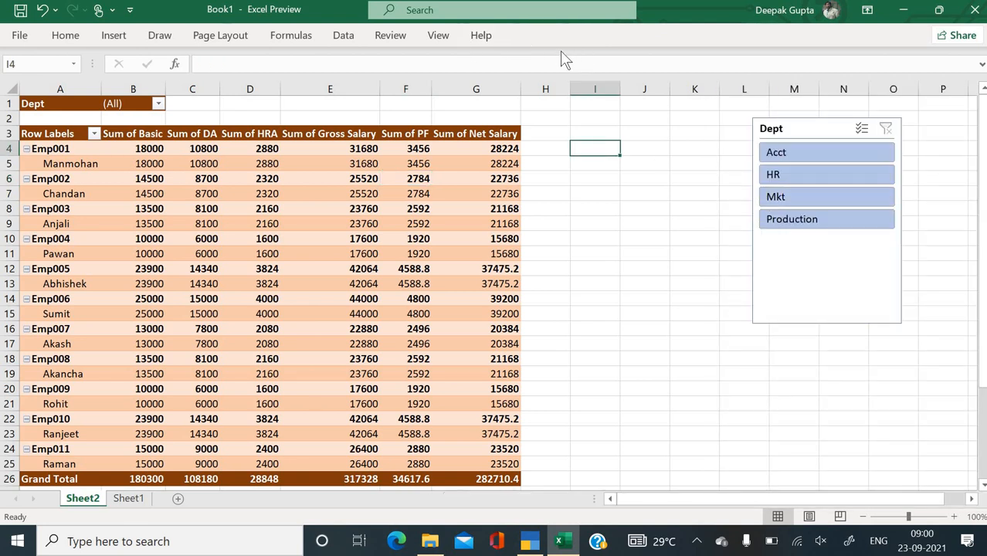
{"action": "left_click", "coordinate": [293, 207]}
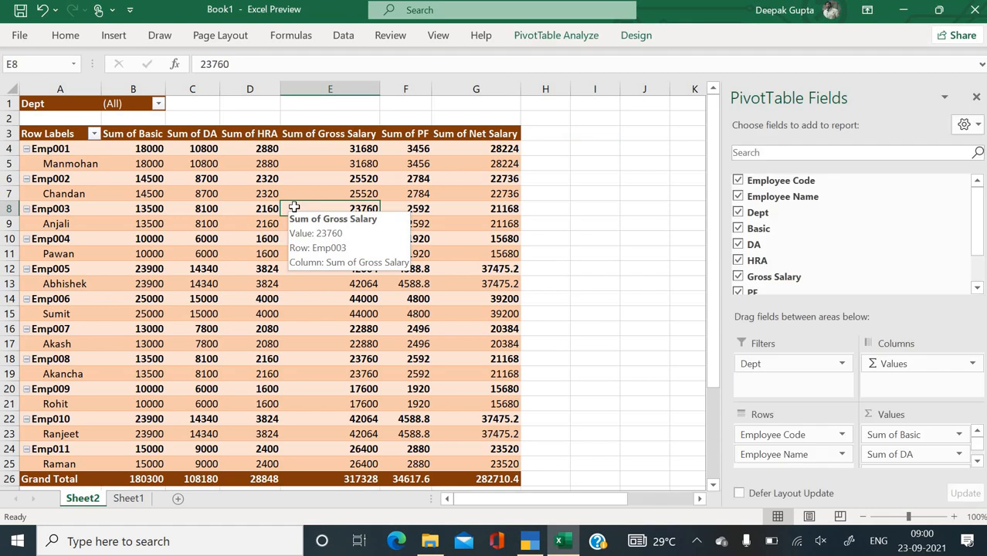
{"action": "left_click", "coordinate": [573, 39]}
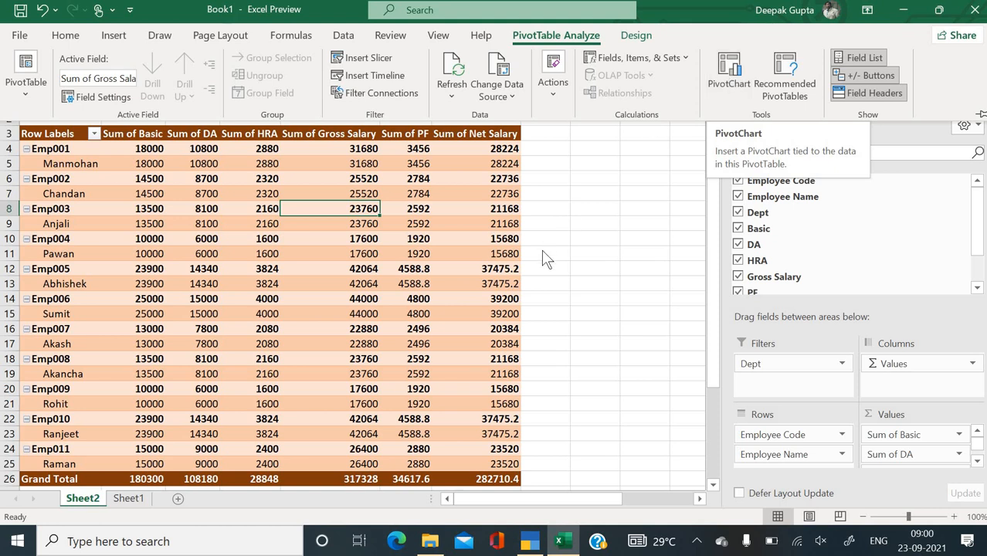
{"action": "mouse_move", "coordinate": [458, 299]}
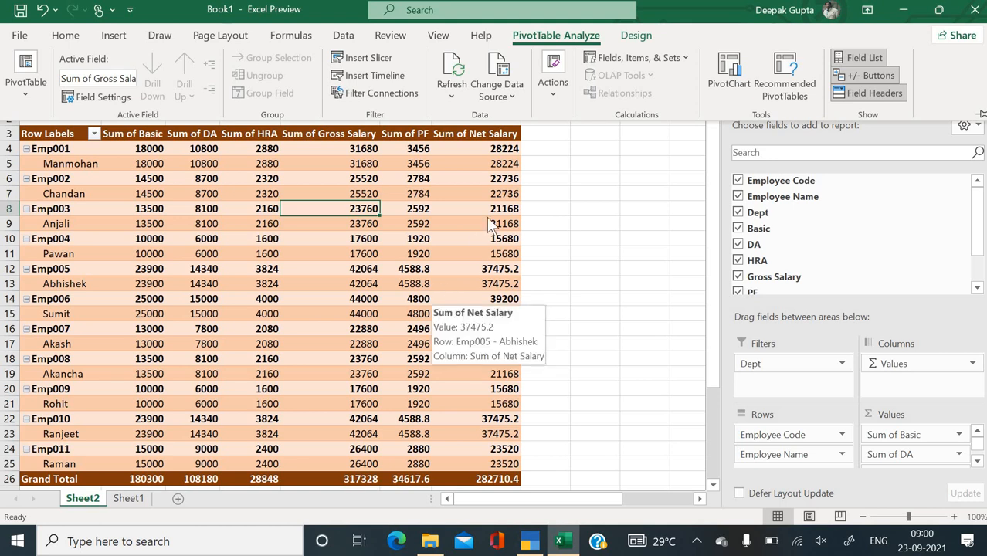
{"action": "mouse_move", "coordinate": [405, 194]}
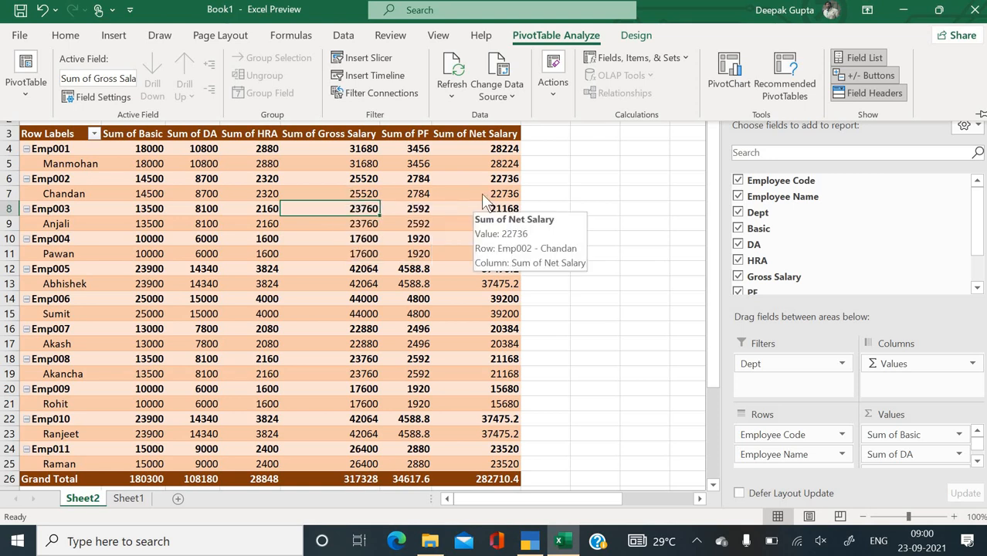
{"action": "left_click", "coordinate": [738, 180]}
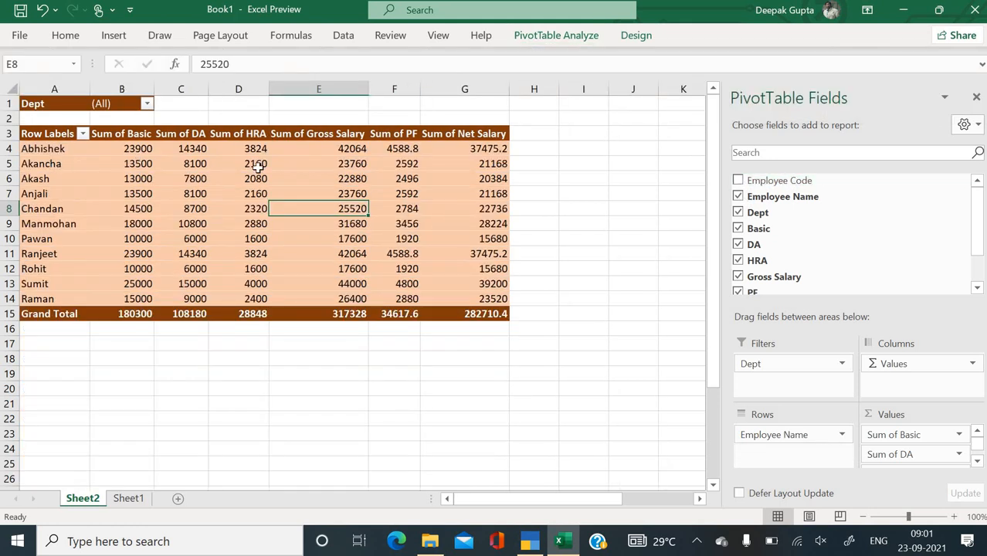